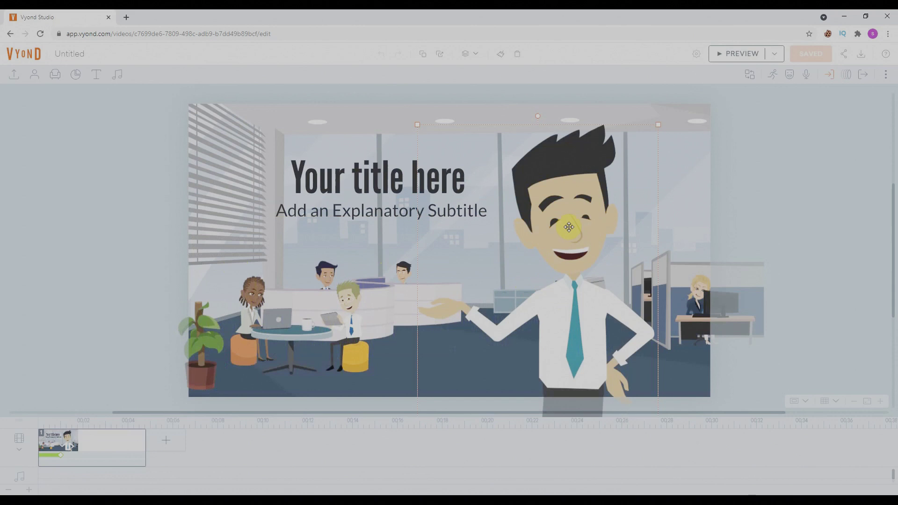
Replace the presenter with the custom bearded character wearing glasses, found by searching the saved characters by name
right_click(569, 226)
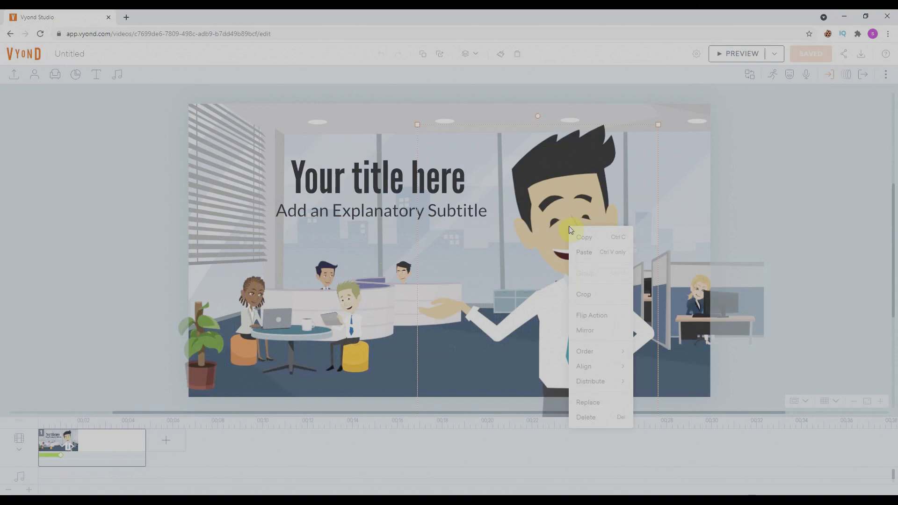
left_click(582, 402)
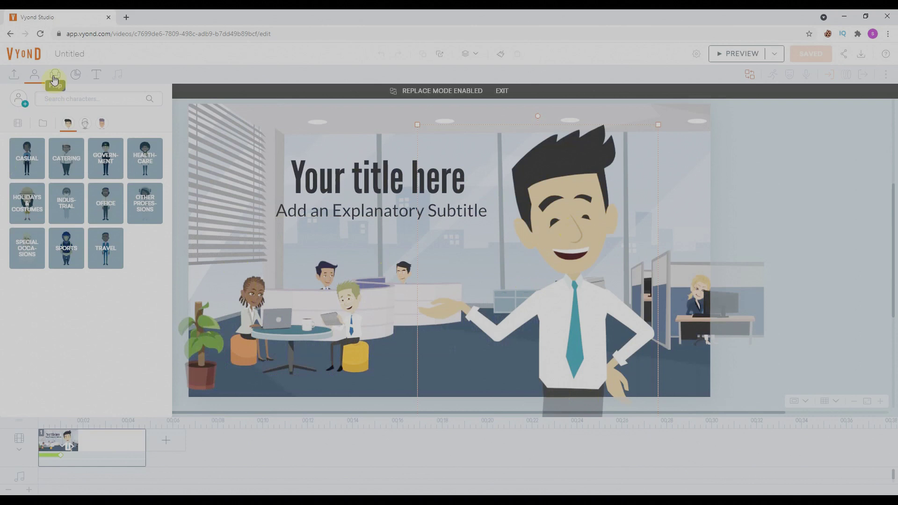
left_click(42, 124)
left_click(50, 102)
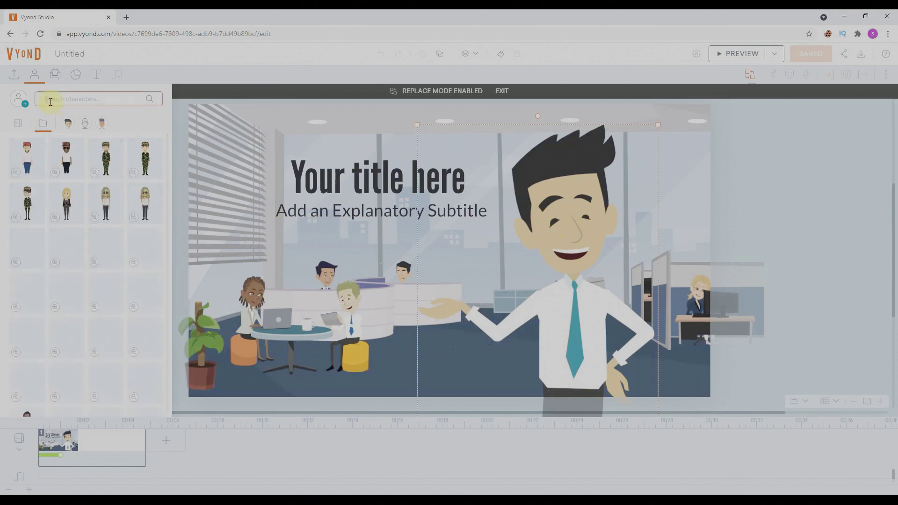
type("salman")
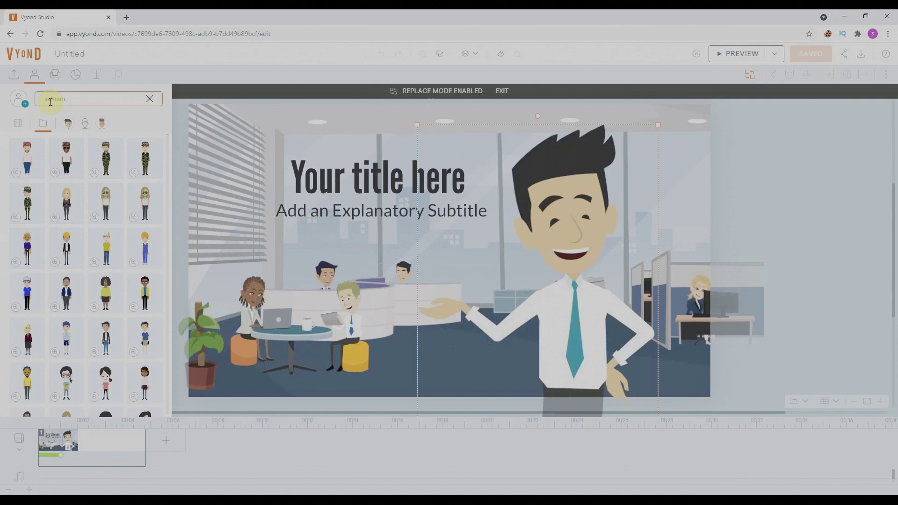
key("Return")
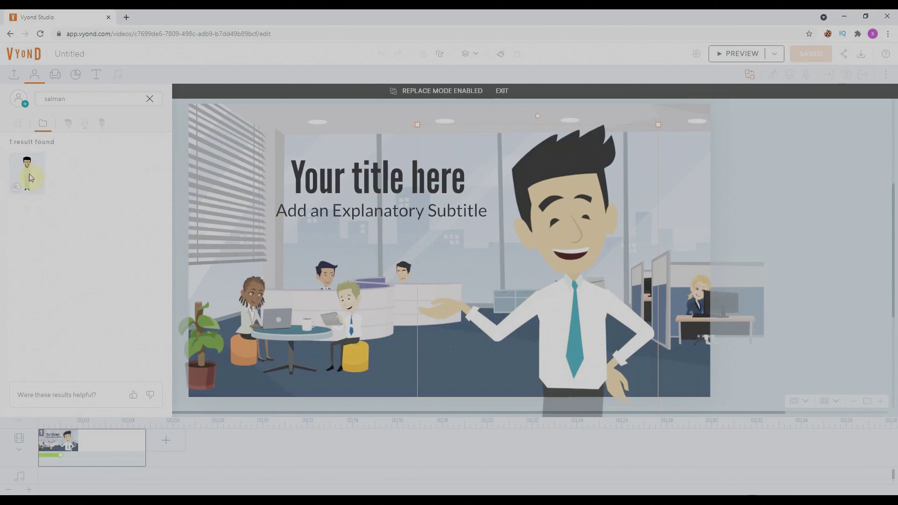
left_click(29, 173)
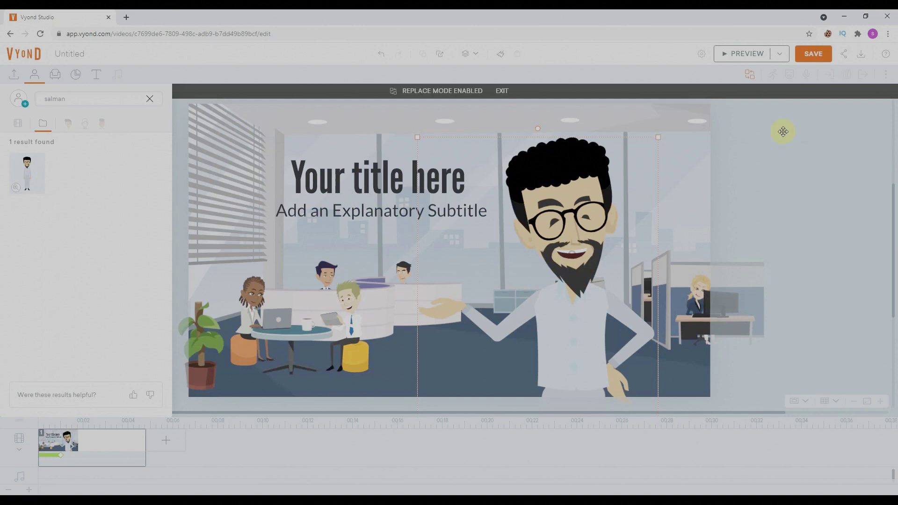
key("Escape")
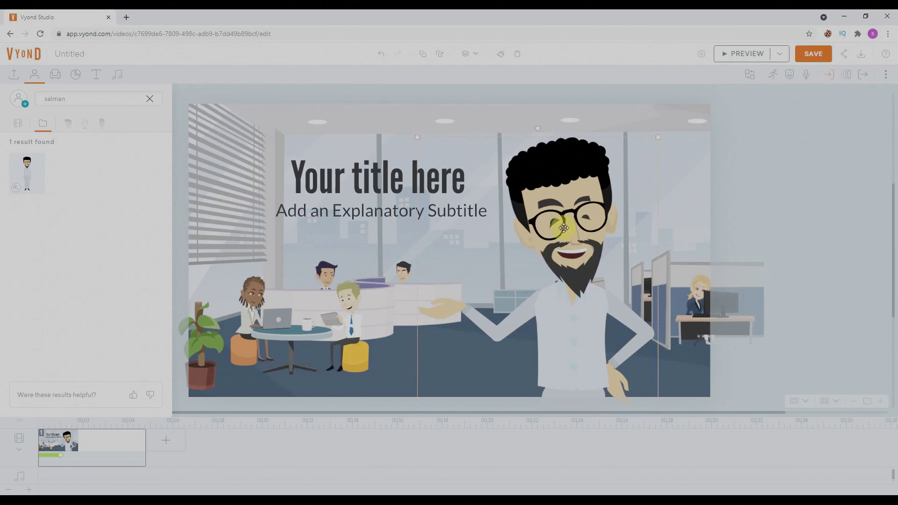
Upload a lecture recording from the vyond series folder inside hdsheet as dialog audio, closing dialog selection once it is imported
left_click(808, 75)
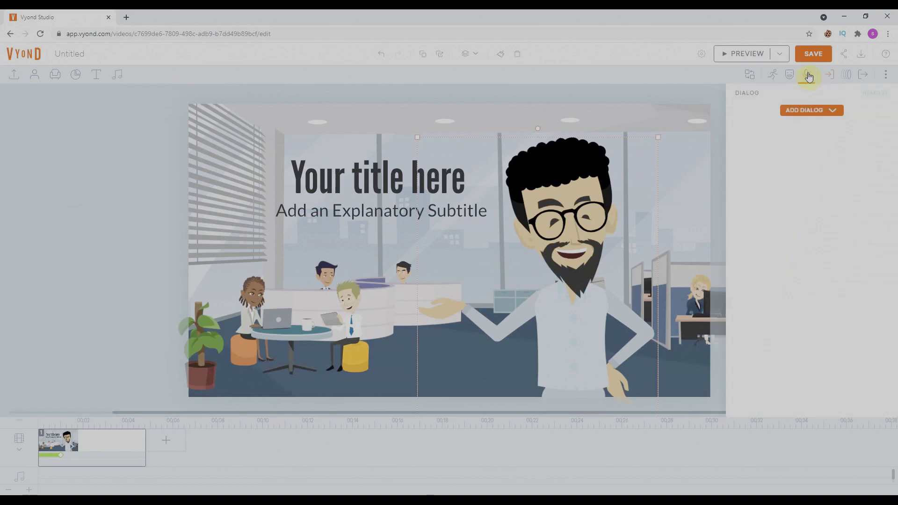
left_click(804, 109)
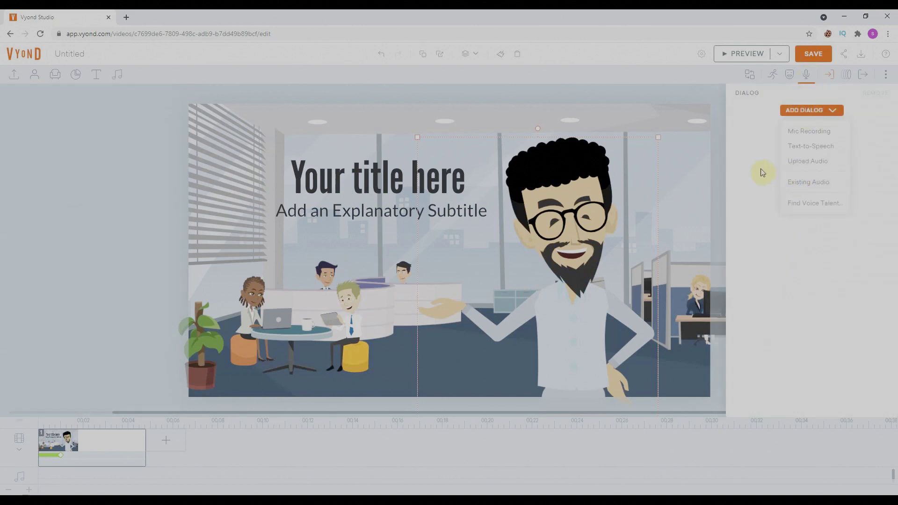
left_click(790, 162)
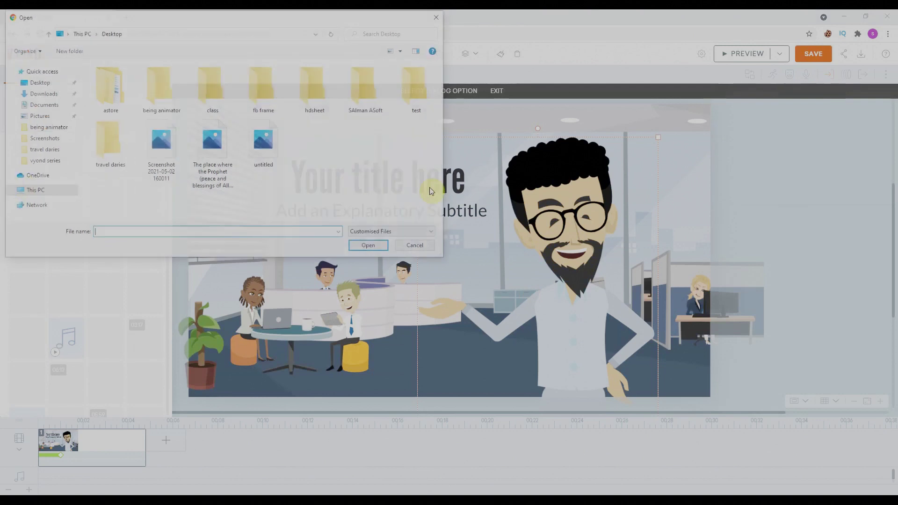
left_click(38, 82)
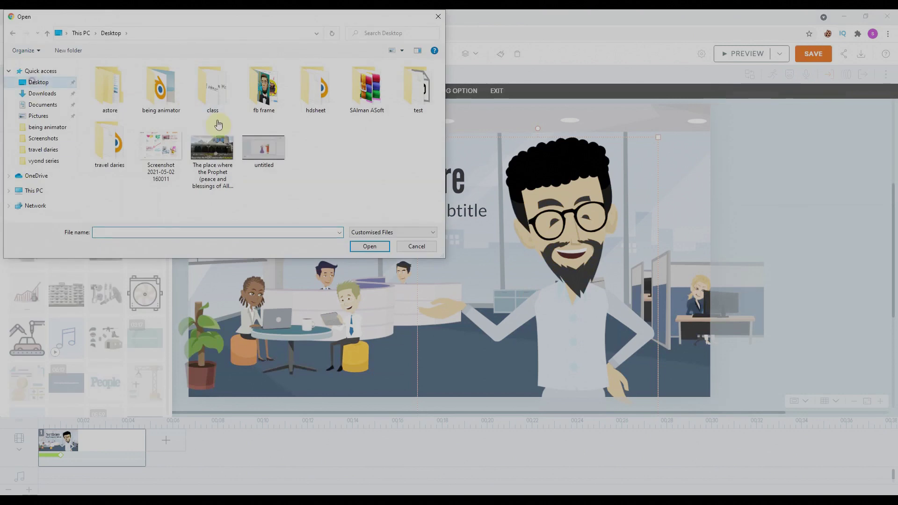
double_click(315, 90)
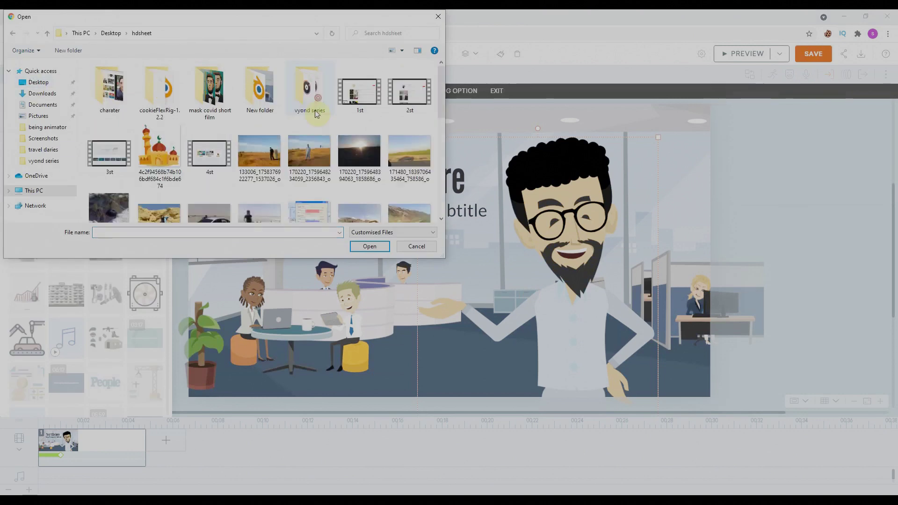
double_click(308, 91)
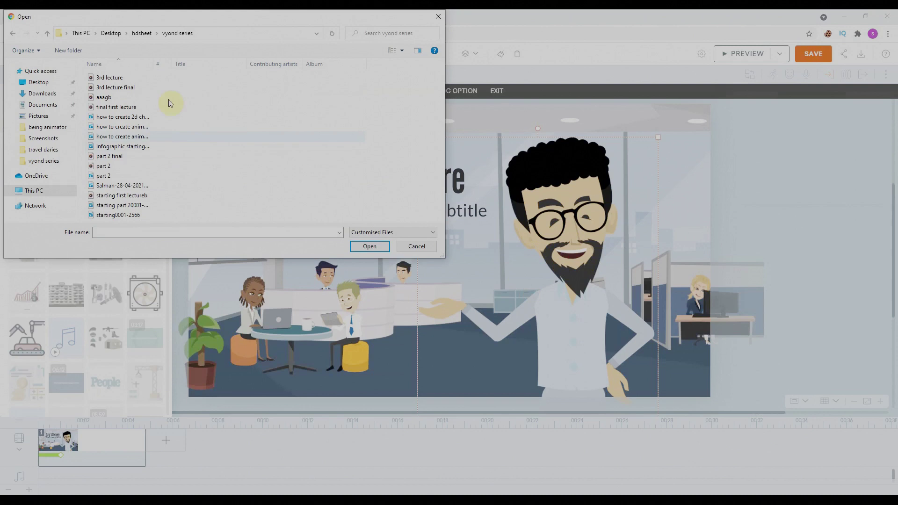
double_click(211, 106)
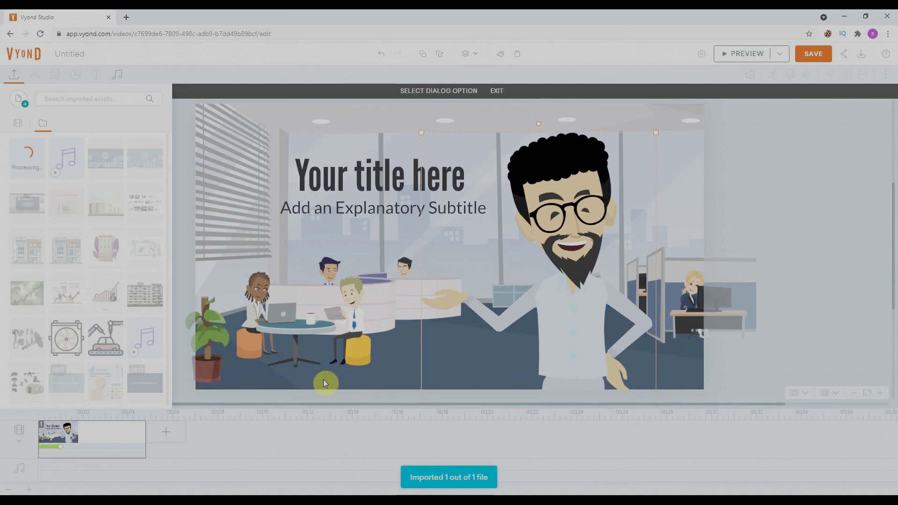
left_click(743, 53)
left_click(737, 55)
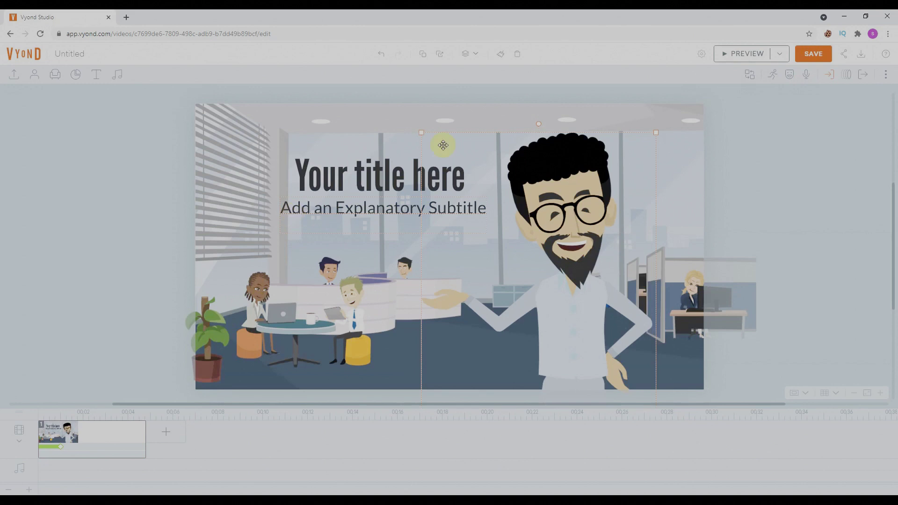
Assign the newly imported existing audio to the presenter as dialog and move its clip to the start of the timeline
left_click(808, 76)
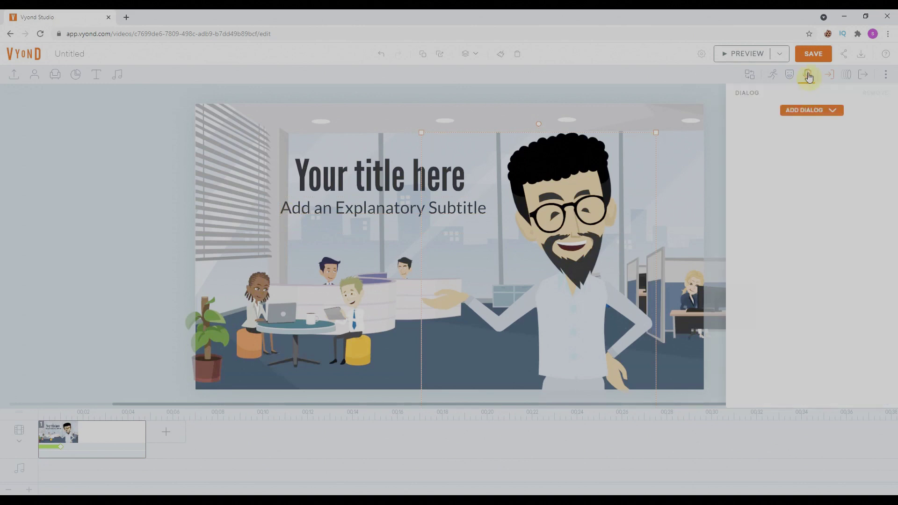
left_click(805, 110)
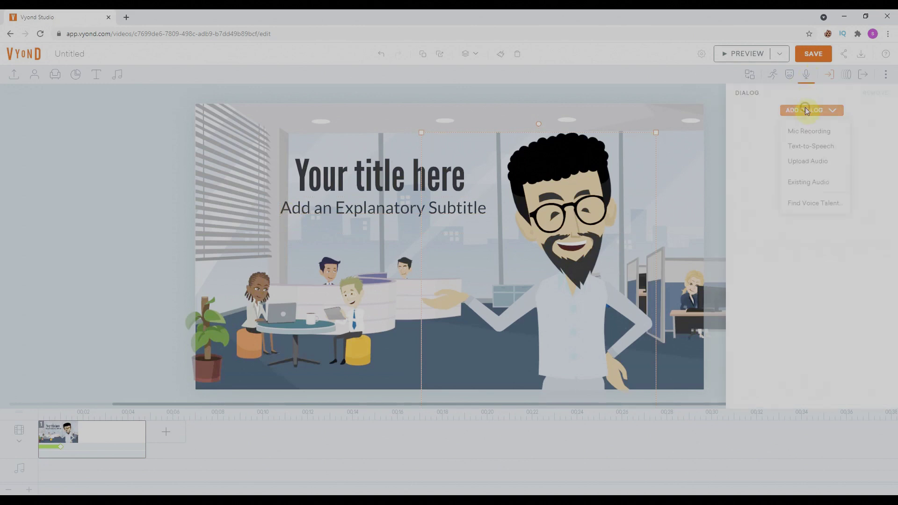
left_click(804, 186)
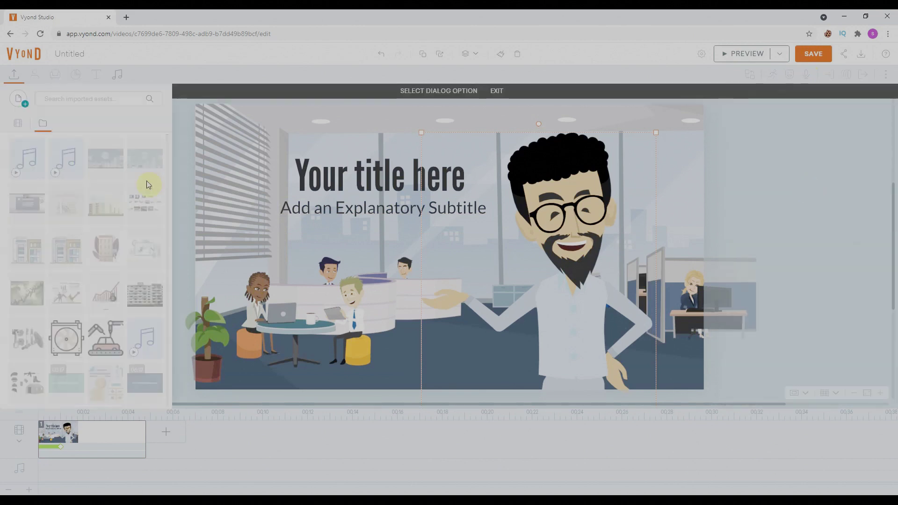
left_click(25, 160)
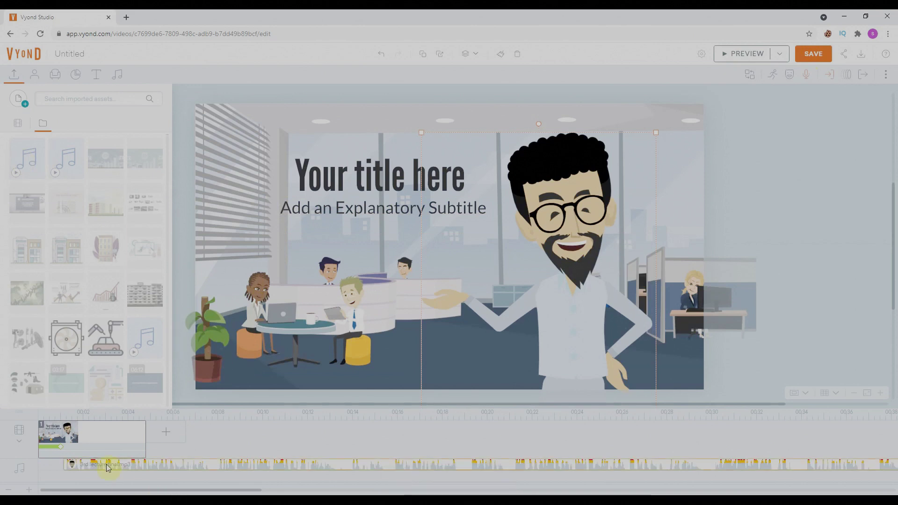
mouse_move(96, 465)
left_click_drag(80, 464, 55, 465)
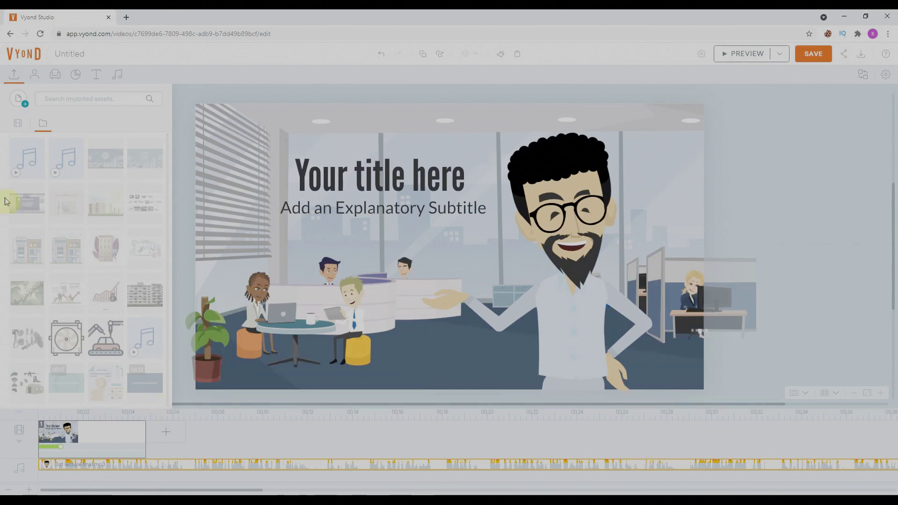
Add two more copies of the imported audio to the timeline and enlarge the timeline area
left_click(25, 159)
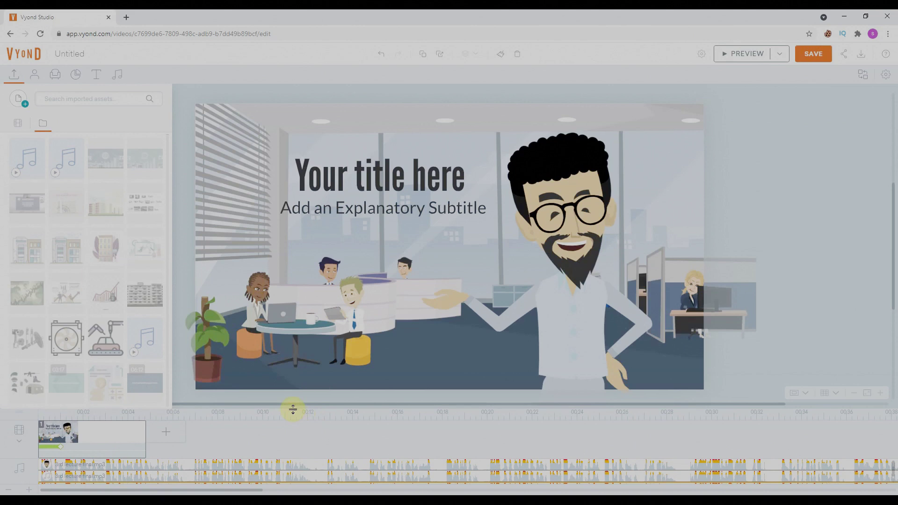
left_click_drag(295, 413, 321, 284)
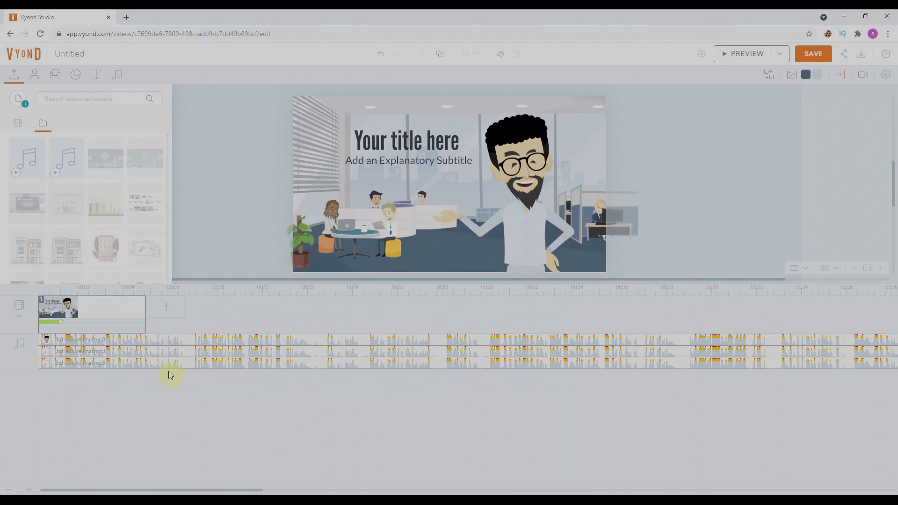
Delete the two duplicate audio clips below the presenter's dialog and shrink the timeline area back
left_click(137, 364)
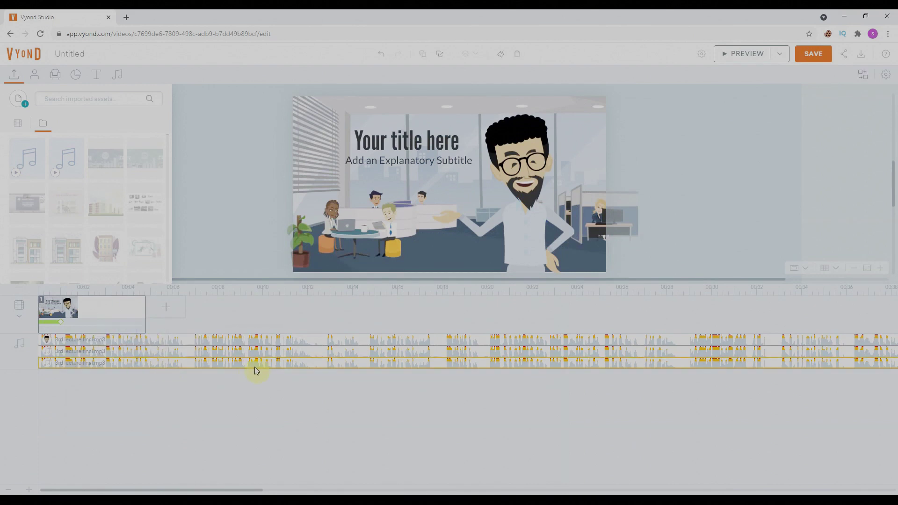
left_click(188, 371)
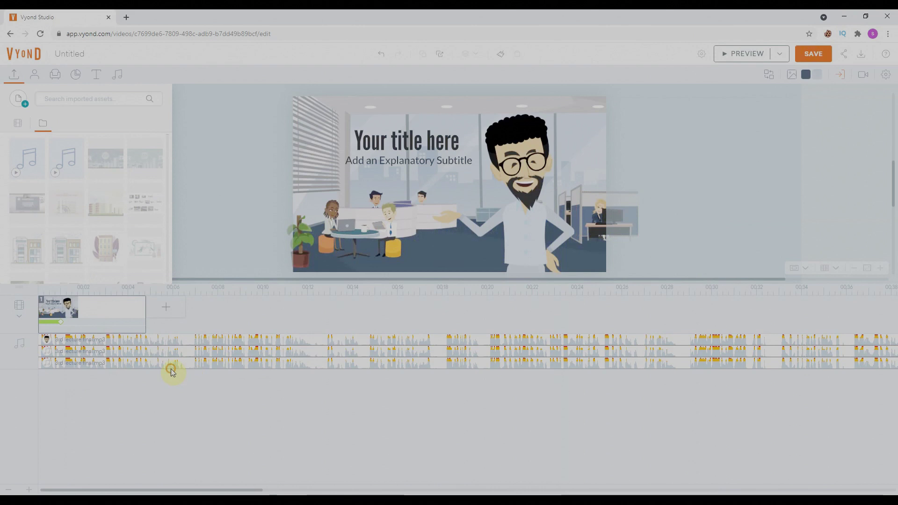
left_click(179, 364)
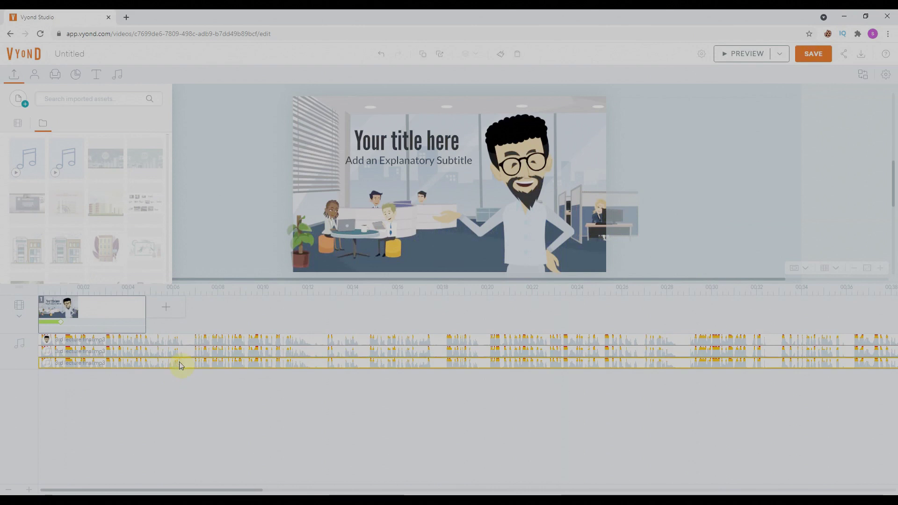
key("Delete")
left_click(149, 355)
key("Delete")
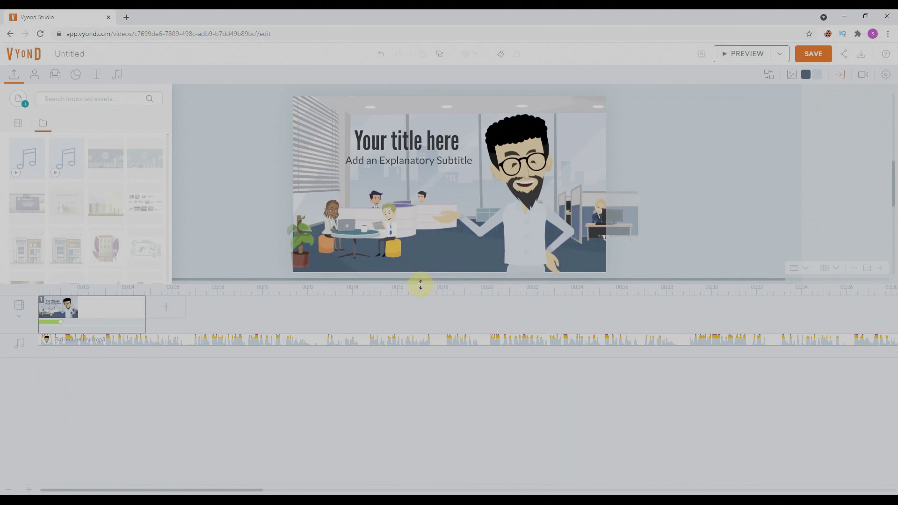
left_click_drag(421, 293, 423, 410)
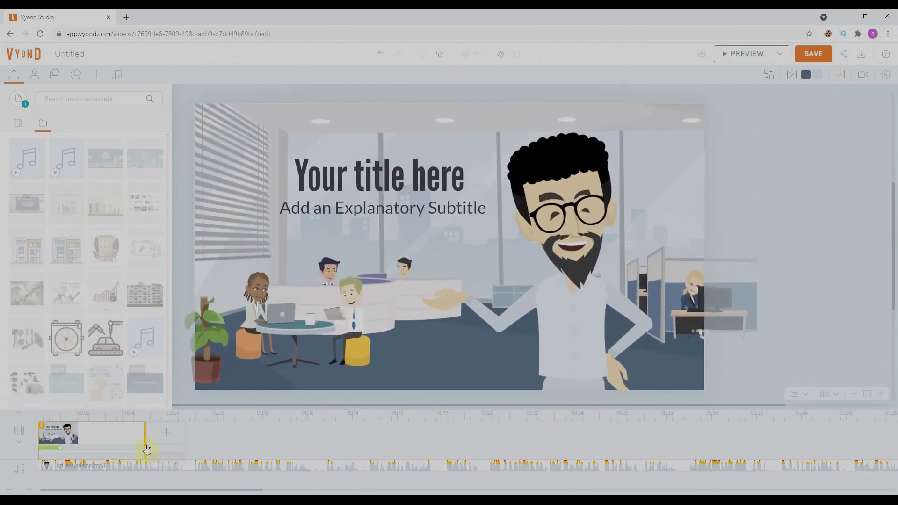
Extend the first scene's duration to about 6.7 seconds and preview it with the presenter's dialog
left_click_drag(145, 445, 188, 448)
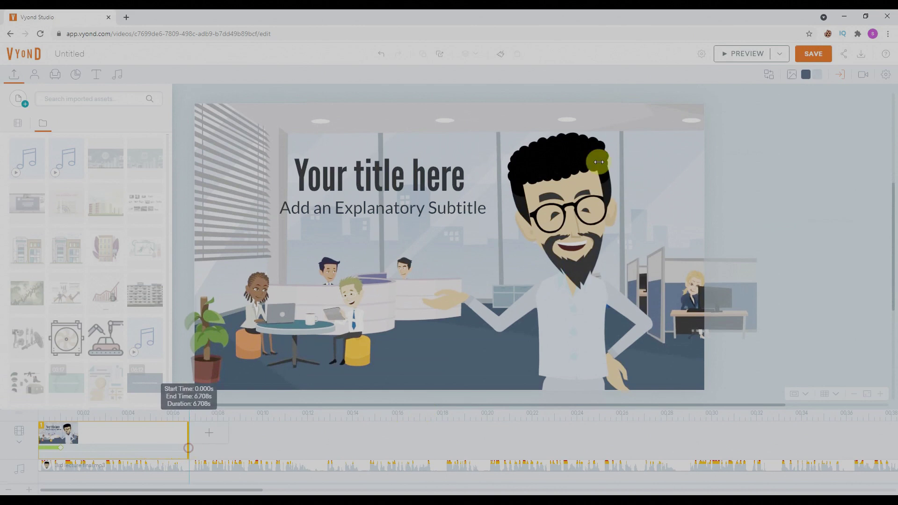
left_click(739, 59)
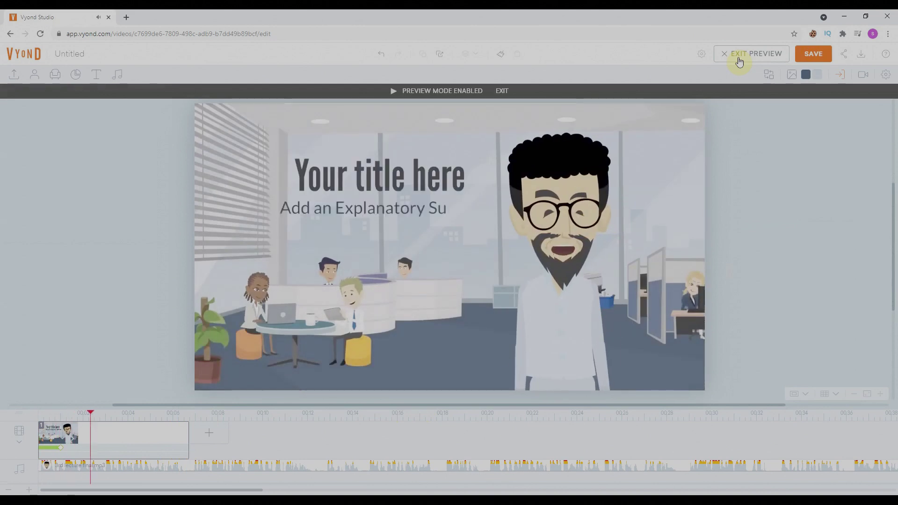
left_click(733, 58)
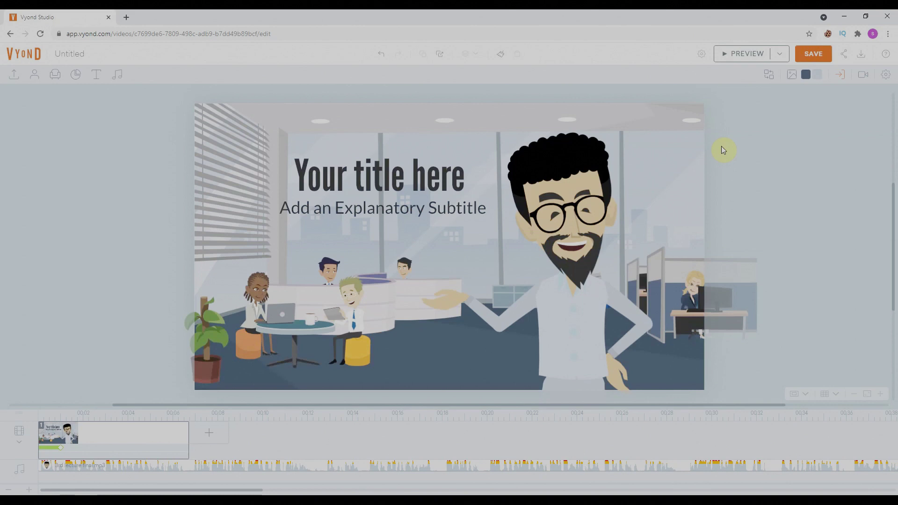
Remove the scene's current background and apply the Bedroom background from the Locations category
left_click(791, 75)
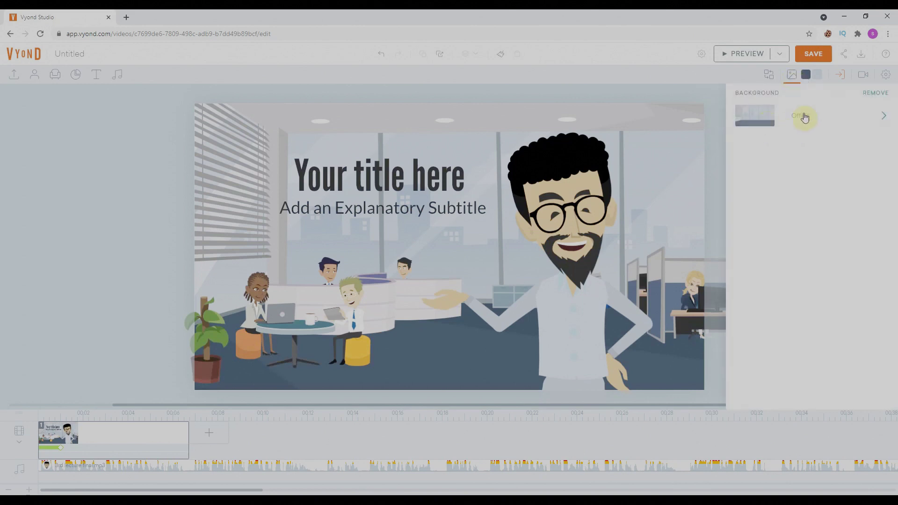
left_click(870, 95)
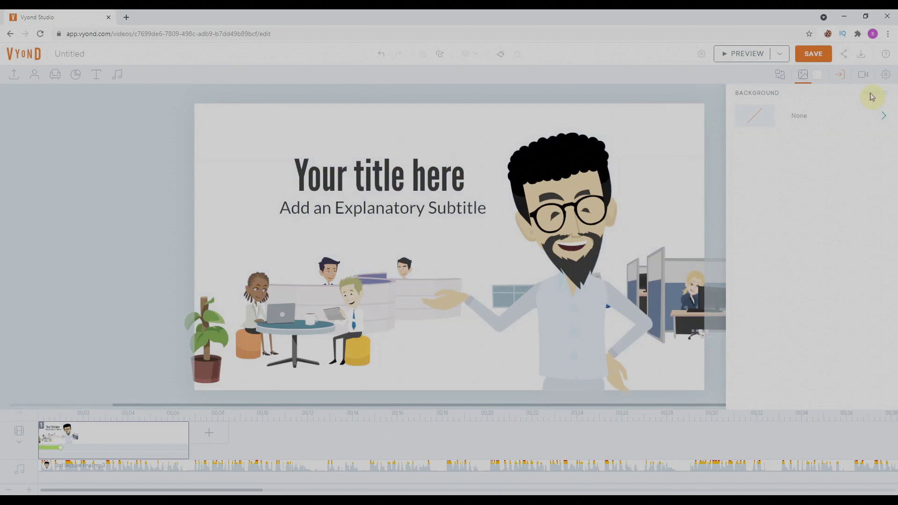
left_click(840, 125)
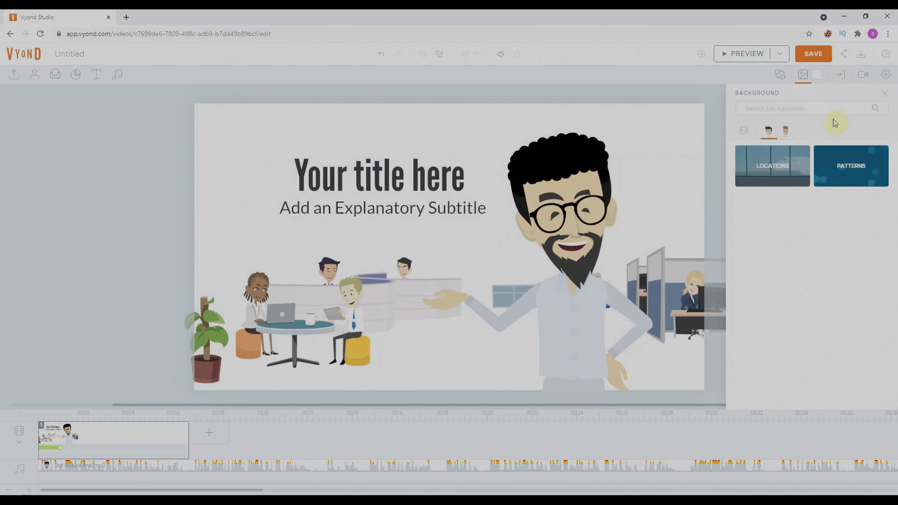
left_click(777, 162)
scroll(788, 293, "down", 3)
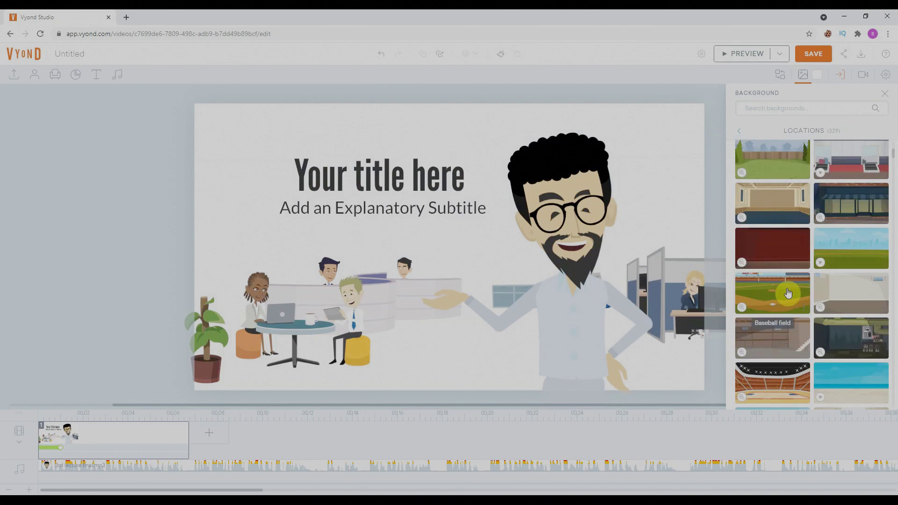
scroll(787, 292, "down", 5)
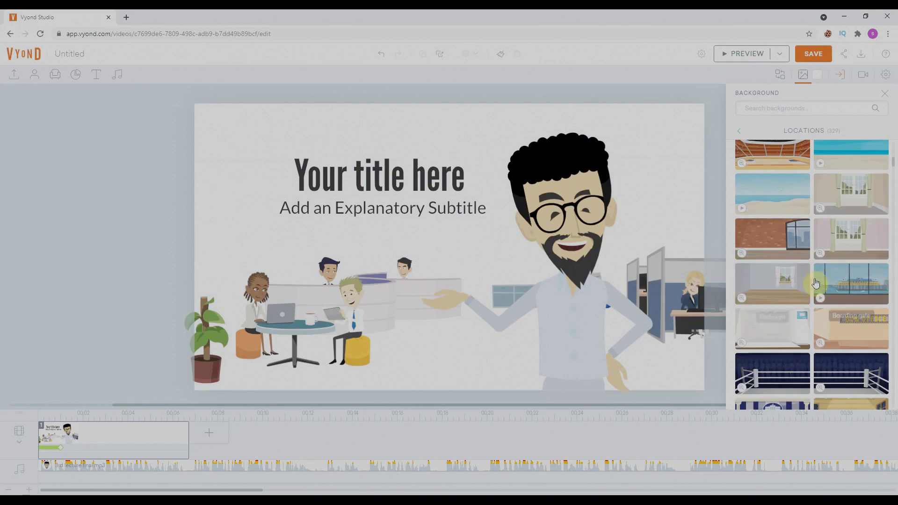
left_click(768, 291)
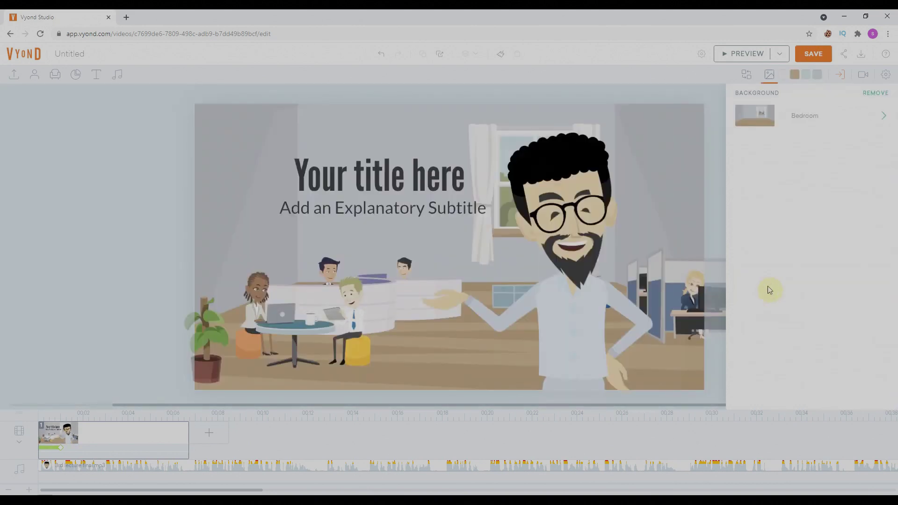
Replace the scene background with the Clean factory location and view its colour settings
left_click(833, 119)
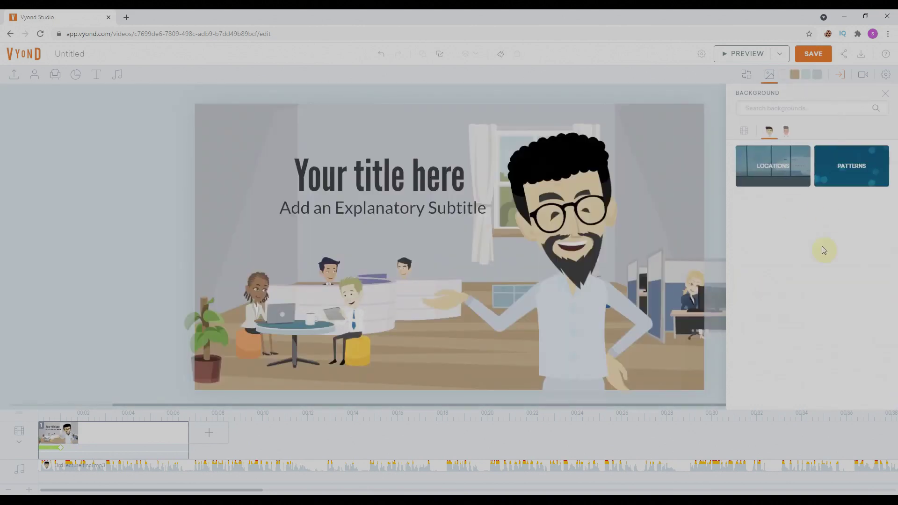
scroll(791, 273, "down", 10)
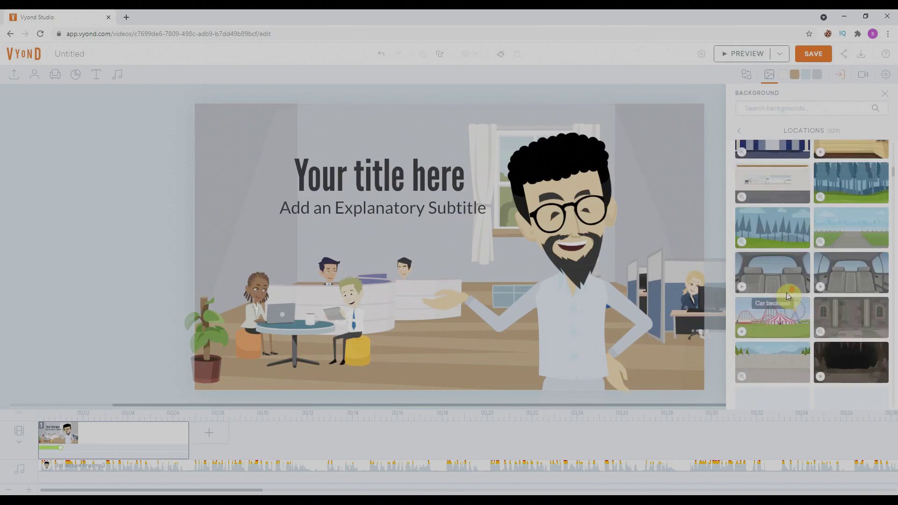
scroll(760, 294, "down", 3)
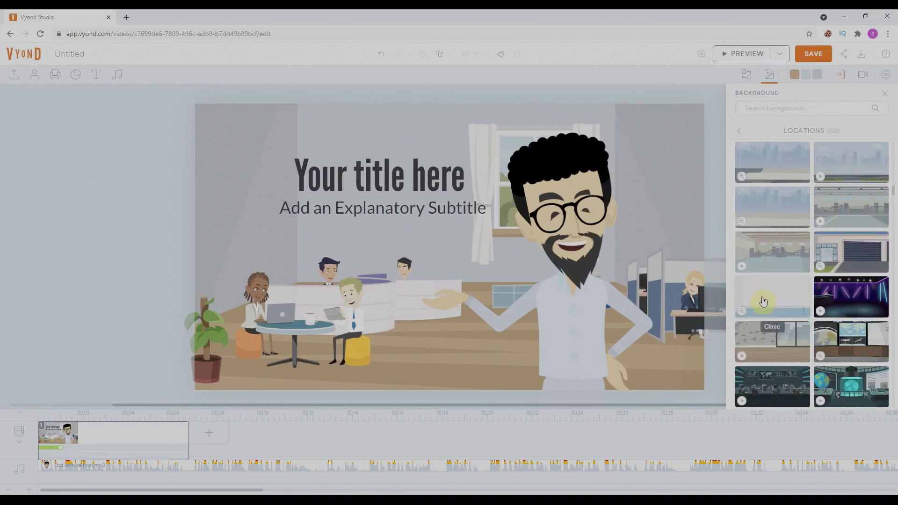
left_click(783, 252)
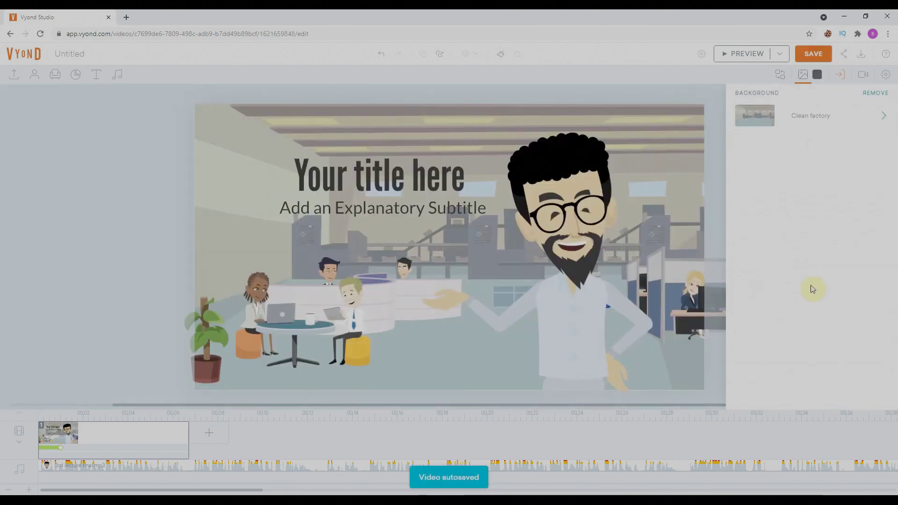
left_click(453, 227)
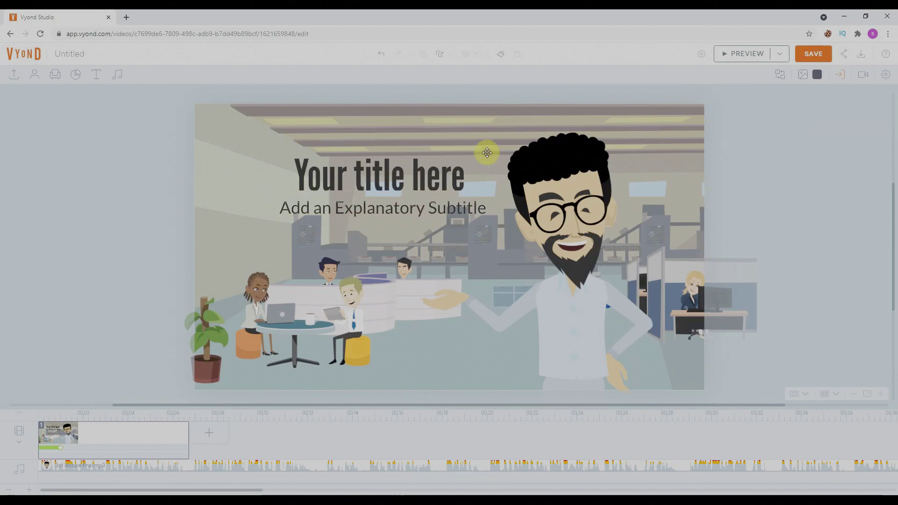
left_click(819, 76)
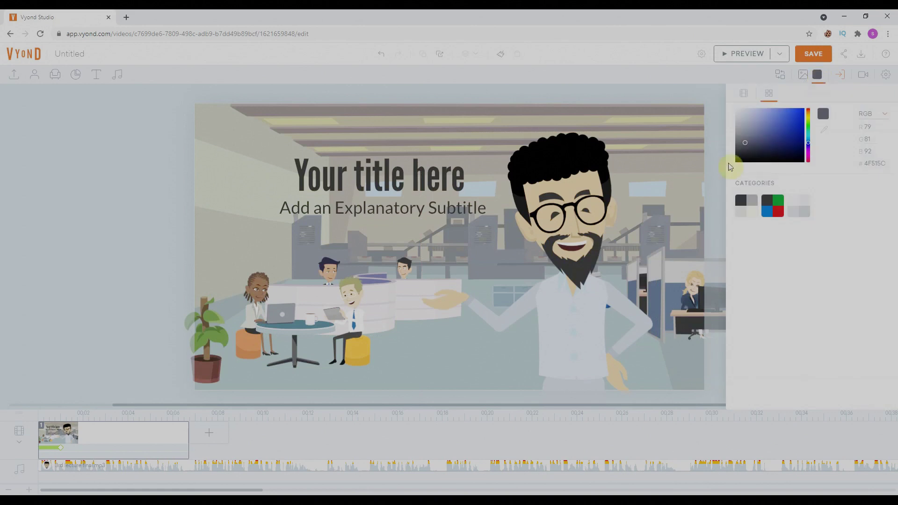
left_click(775, 77)
Change the title text to "Animation" and delete the explanatory subtitle below it
left_click(410, 176)
double_click(360, 185)
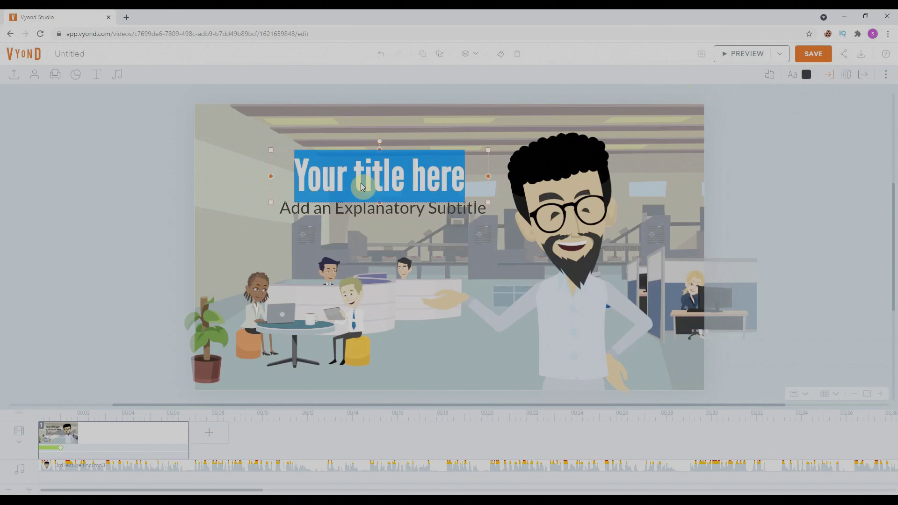
triple_click(361, 184)
type("A")
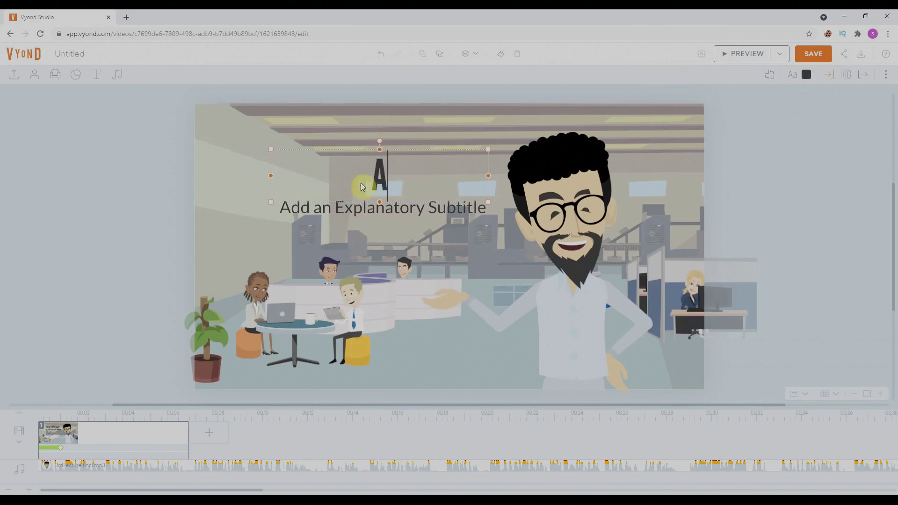
type("nimation")
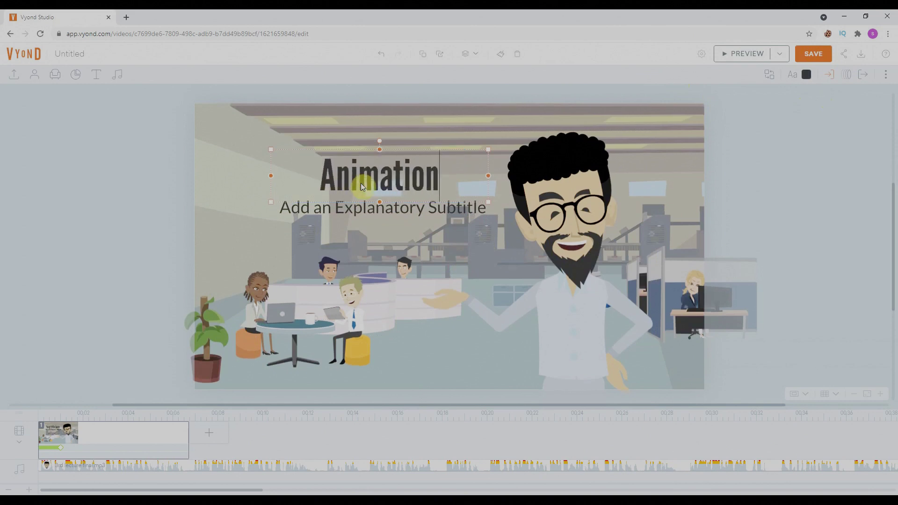
left_click(431, 252)
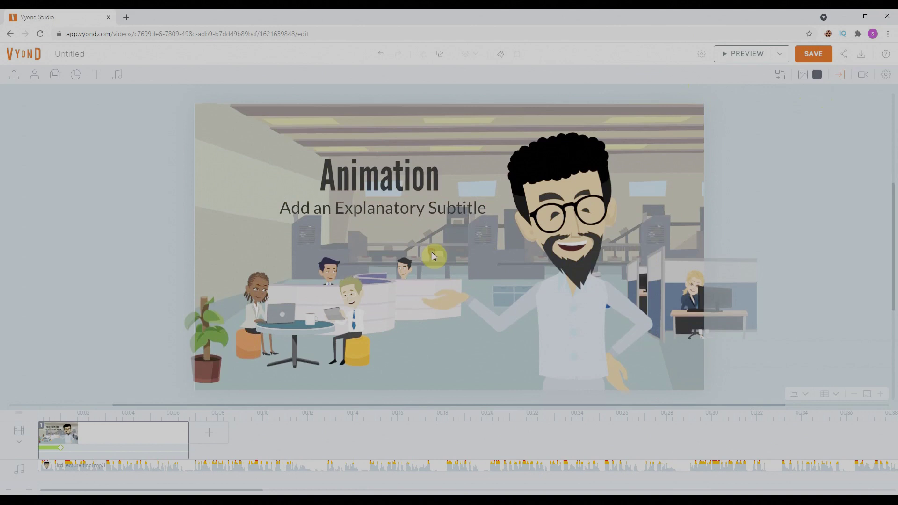
left_click(305, 206)
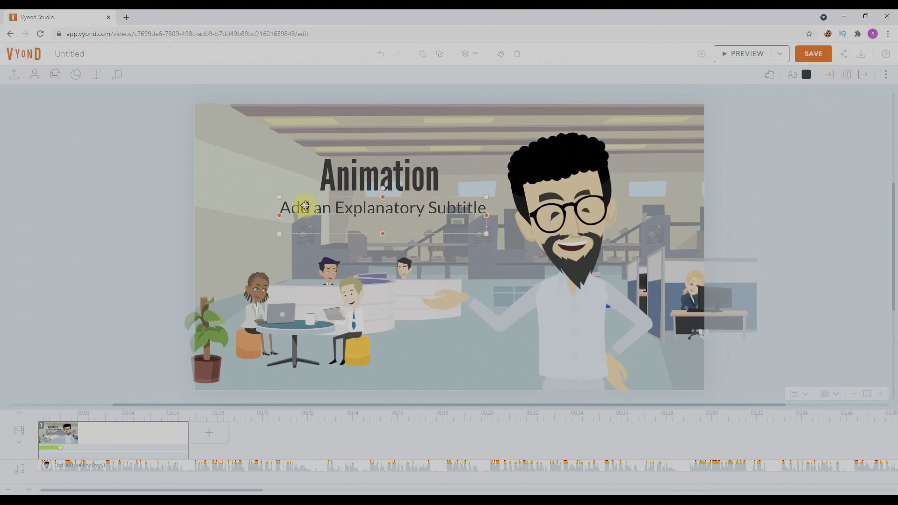
key("Delete")
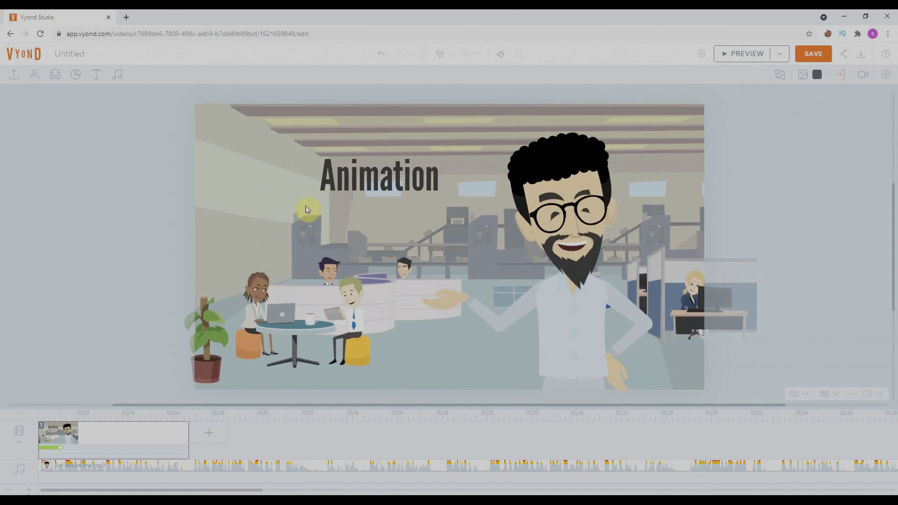
Enlarge the "Animation" title and reposition it beside the presenter, over the seated office workers
left_click(404, 167)
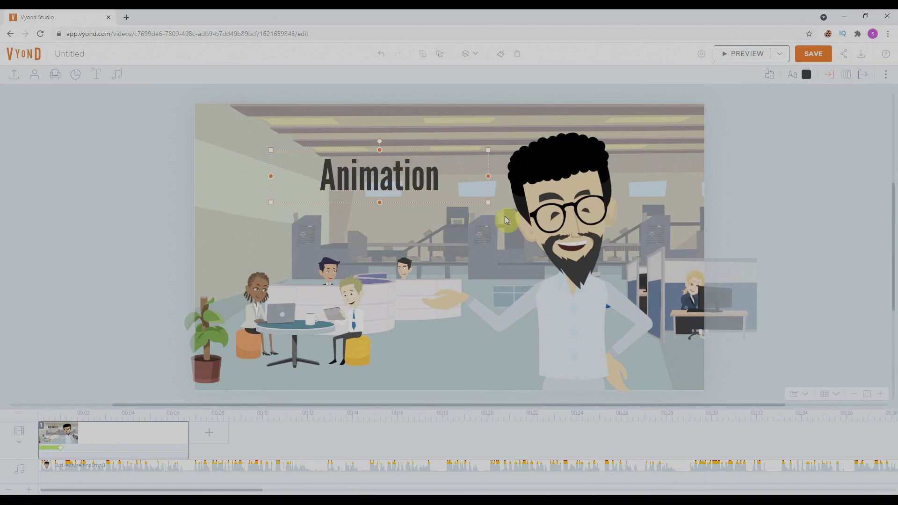
left_click_drag(488, 202, 650, 283)
left_click_drag(421, 206, 319, 214)
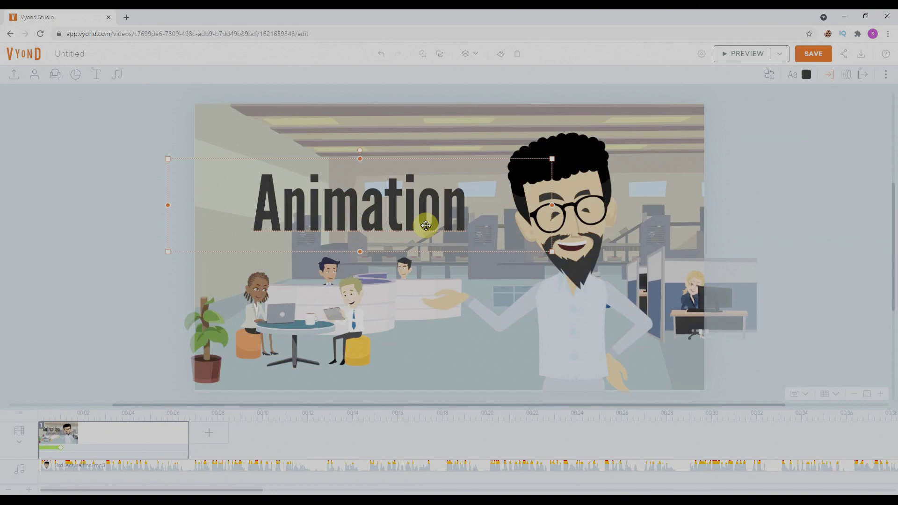
double_click(407, 214)
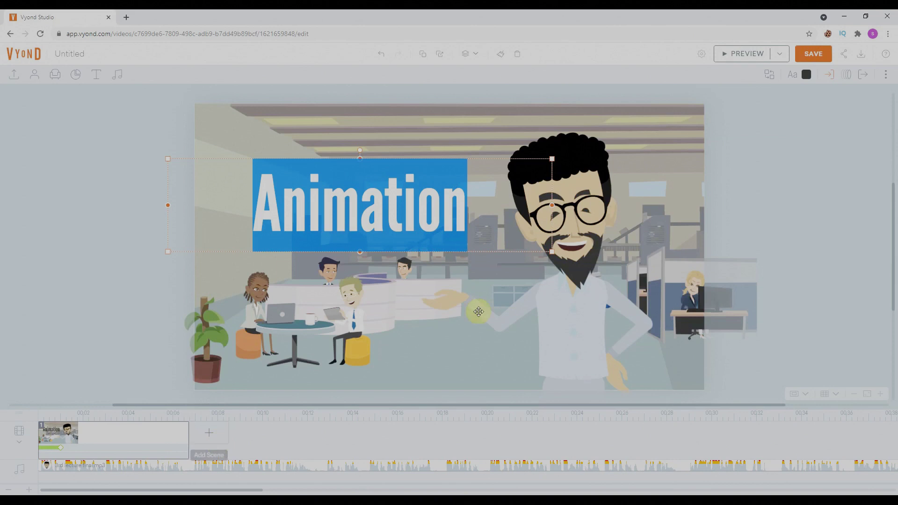
Extend the scene's duration to about 12.2 seconds and apply the Slide - Right exit effect to the "Animation" title
left_click_drag(187, 439, 313, 443)
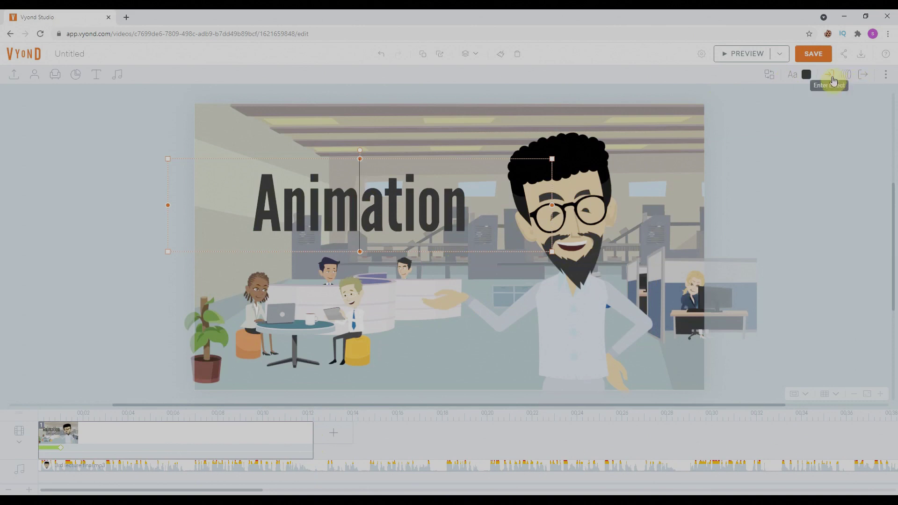
left_click(863, 76)
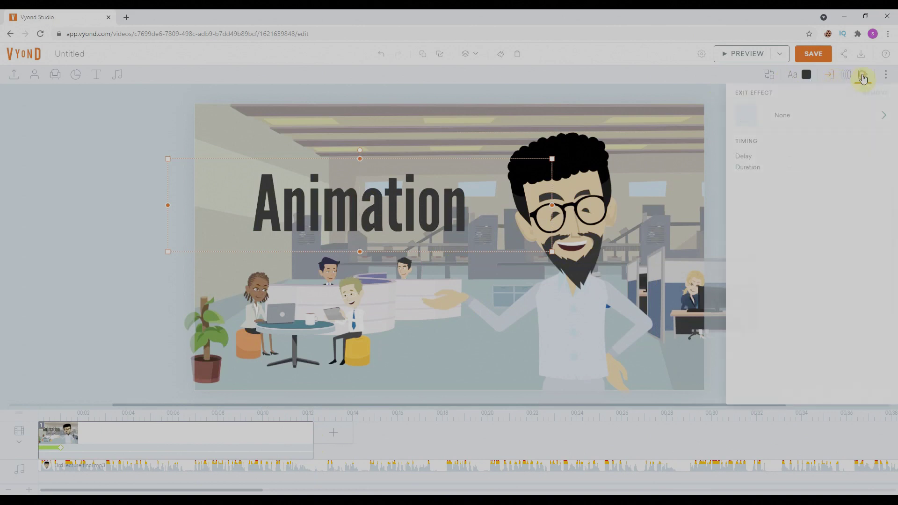
left_click(800, 118)
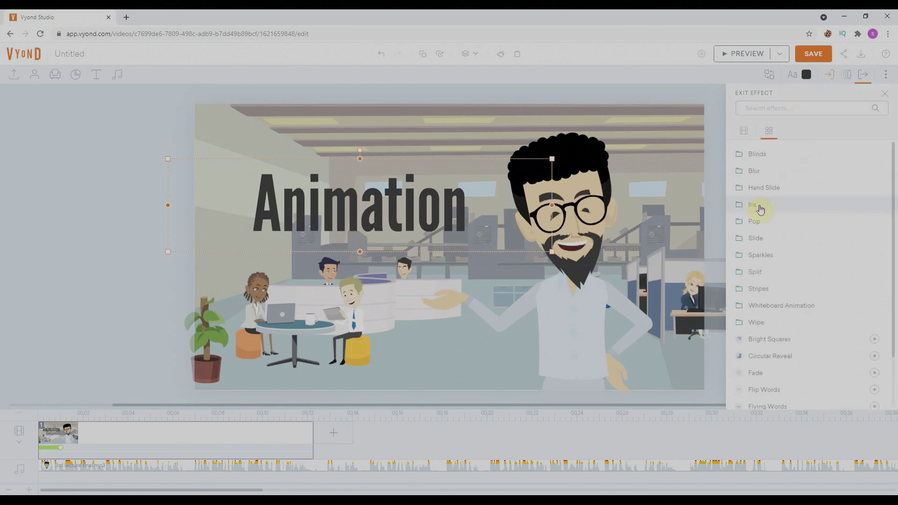
left_click(762, 239)
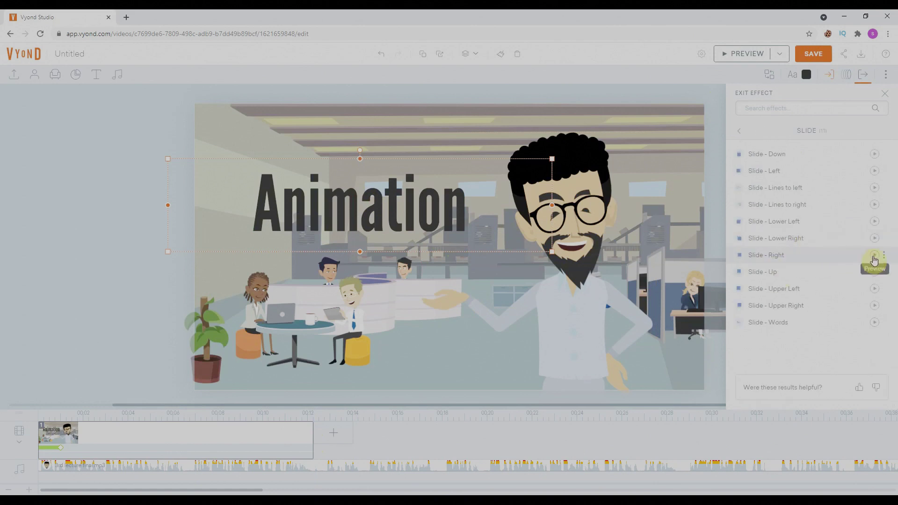
left_click(874, 257)
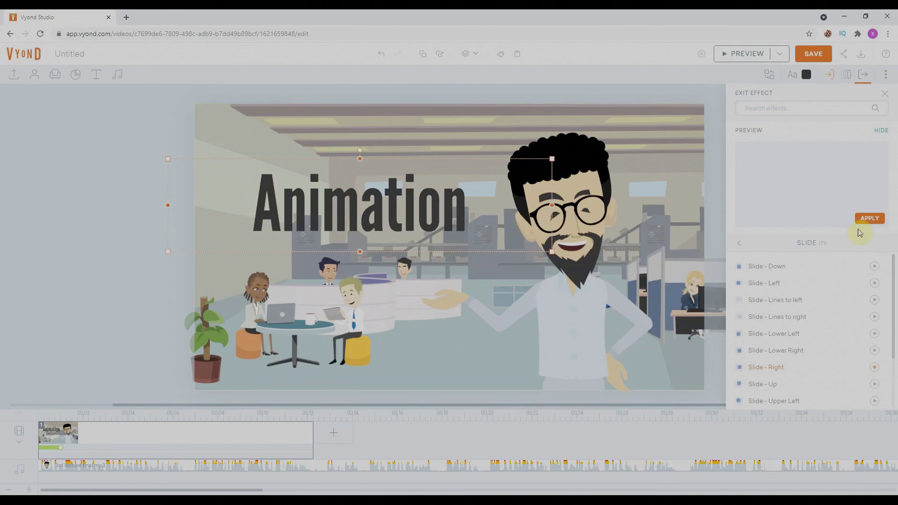
left_click(856, 220)
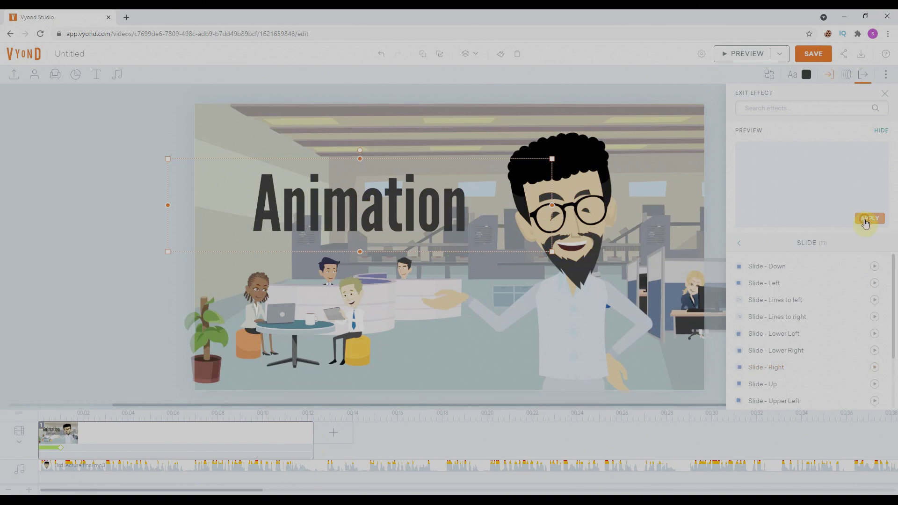
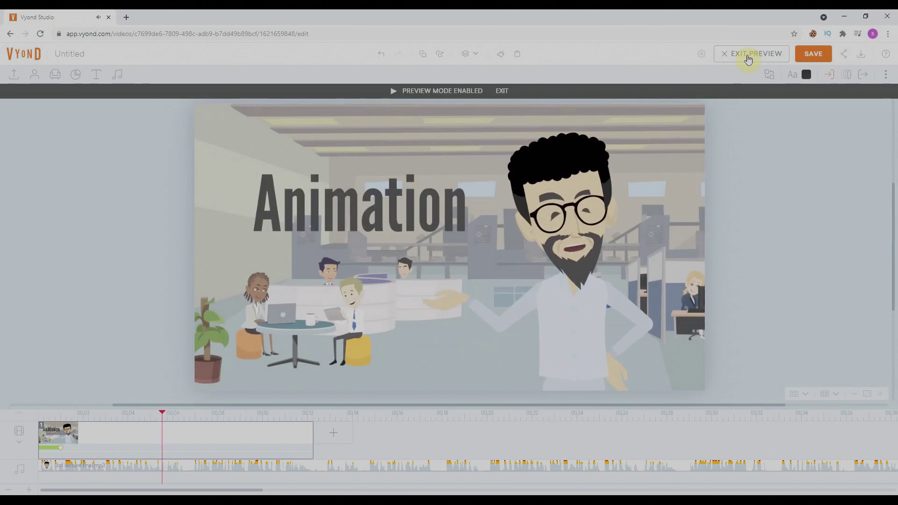
Leave the preview and check the "Animation" title's exit effect settings, moving the overlapping "Idea" text below it and back
left_click(748, 56)
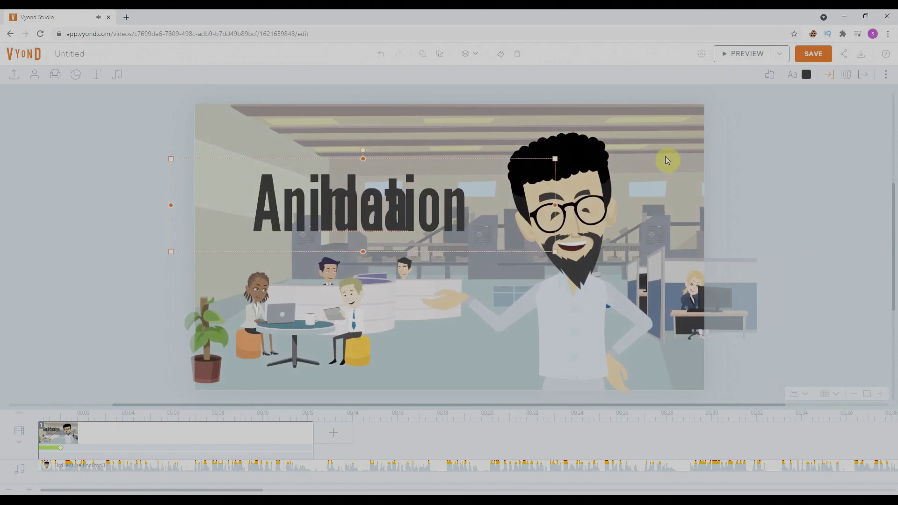
left_click(370, 207)
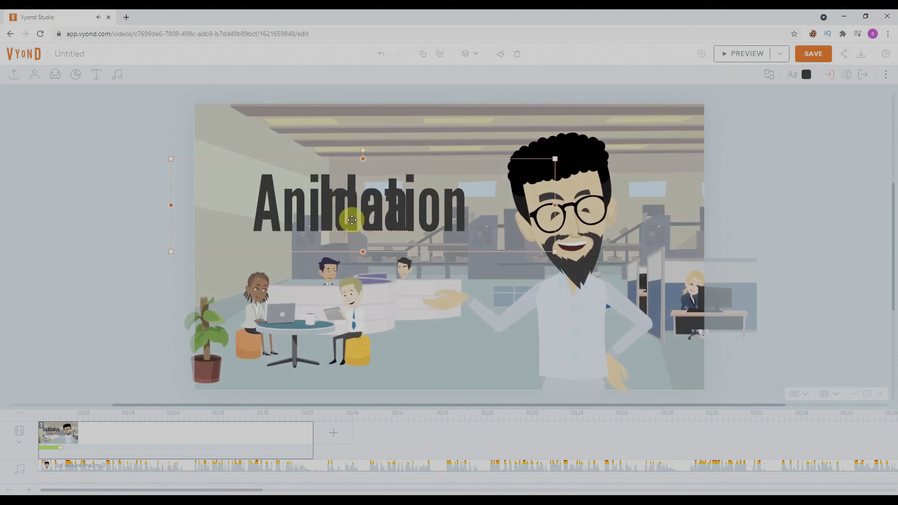
double_click(260, 213)
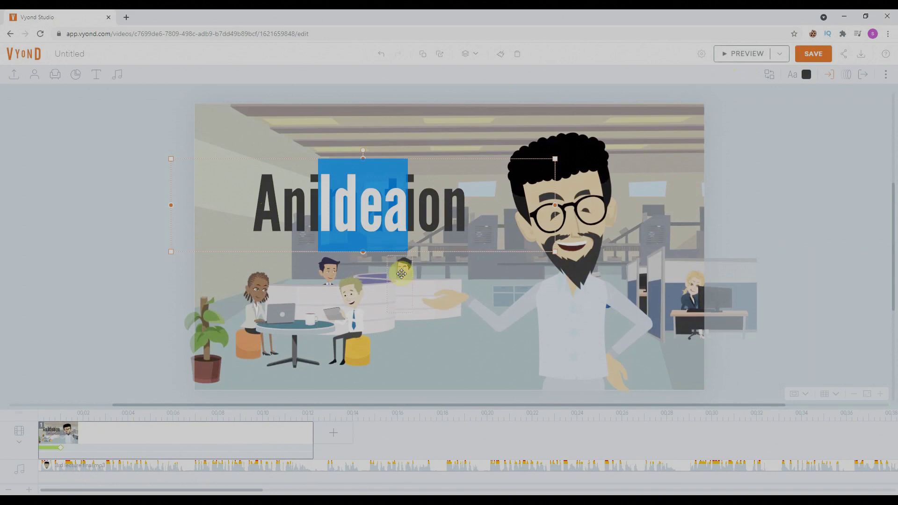
left_click(256, 216)
left_click_drag(263, 210, 259, 271)
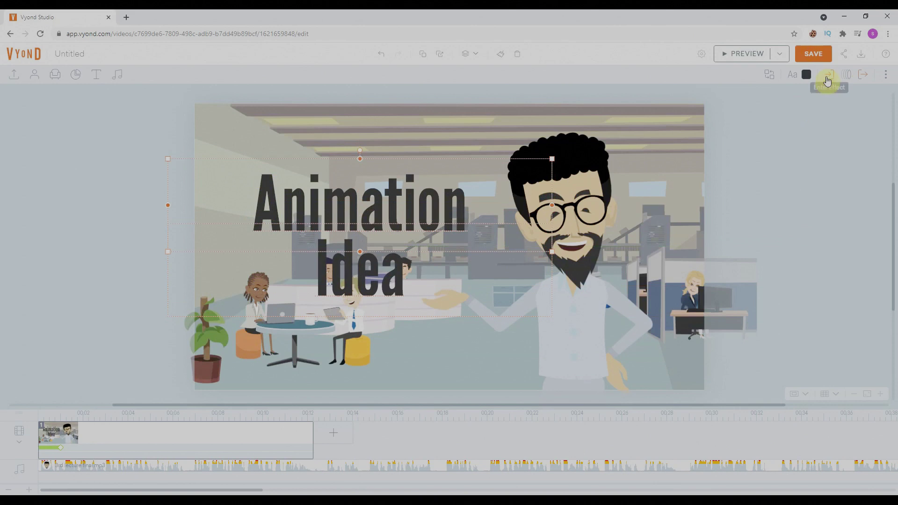
left_click(861, 78)
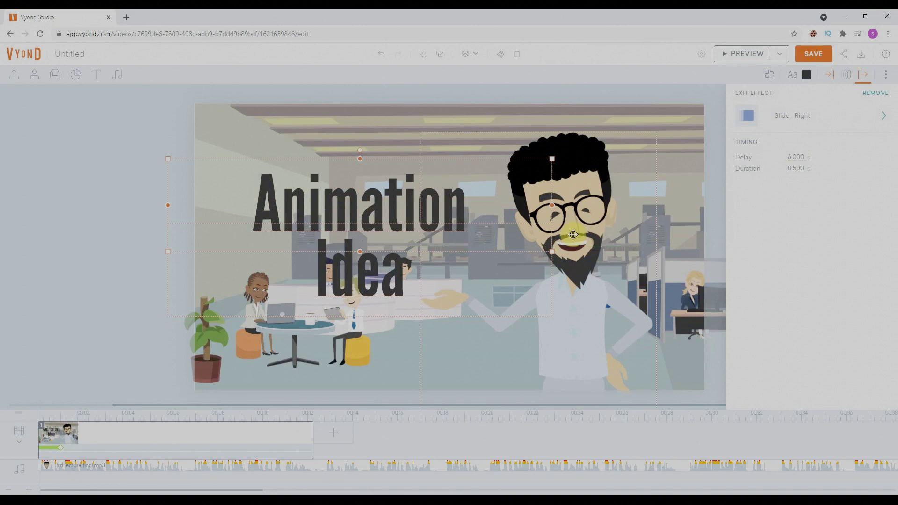
left_click(351, 260)
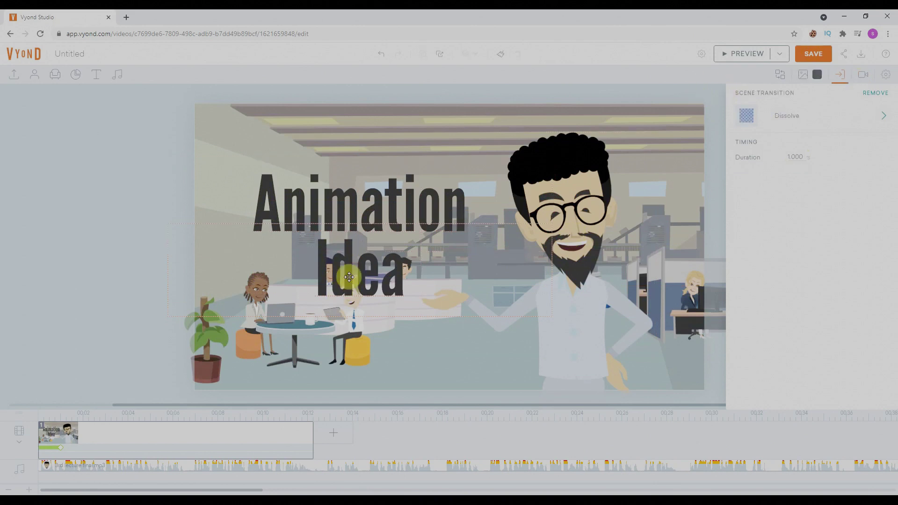
left_click_drag(358, 277, 358, 213)
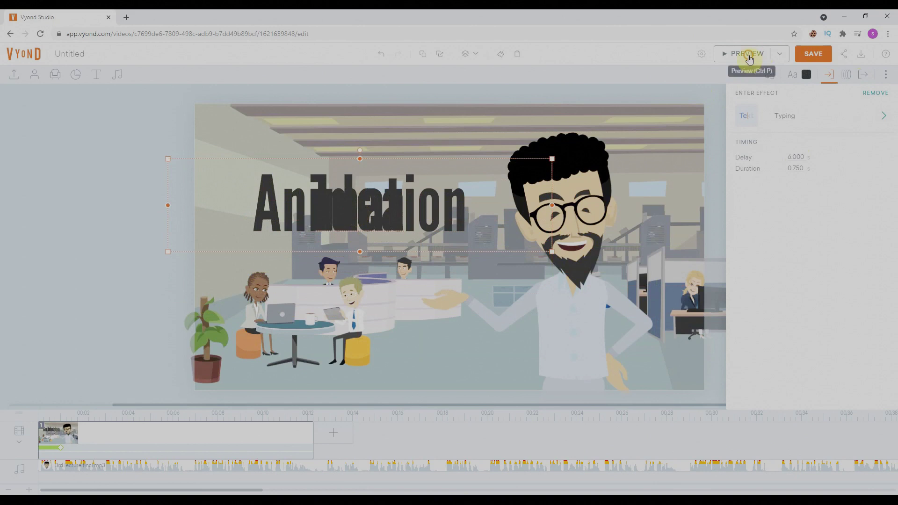
Preview the first scene, then add a blank second scene and extend it to end at about 28.6 seconds on the timeline
left_click(748, 55)
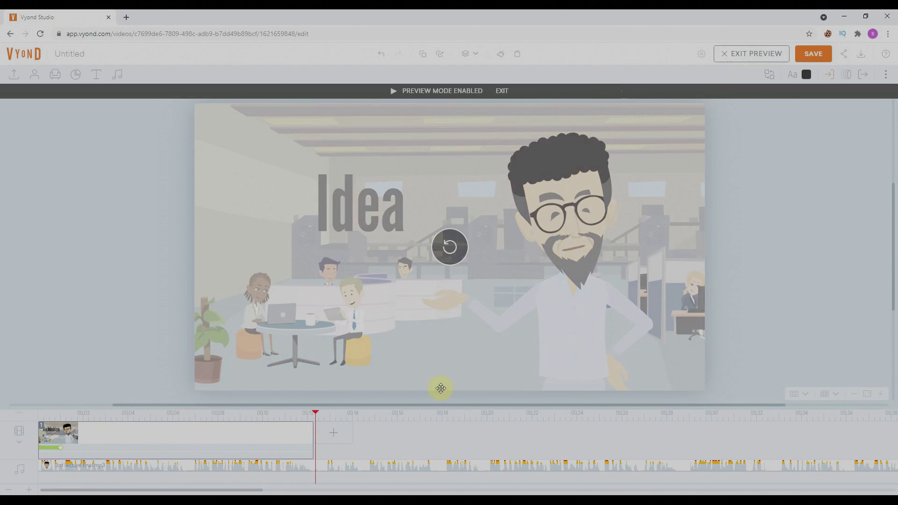
left_click(343, 433)
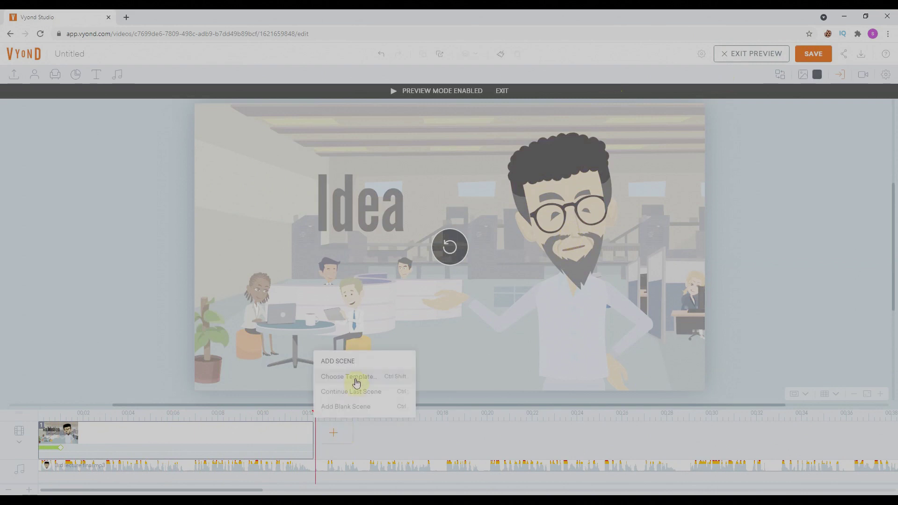
left_click(380, 406)
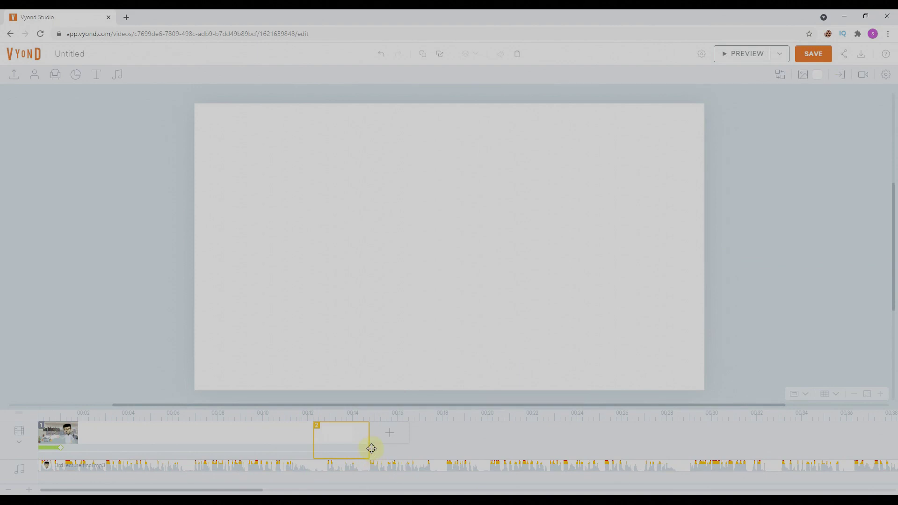
left_click_drag(368, 448, 368, 448)
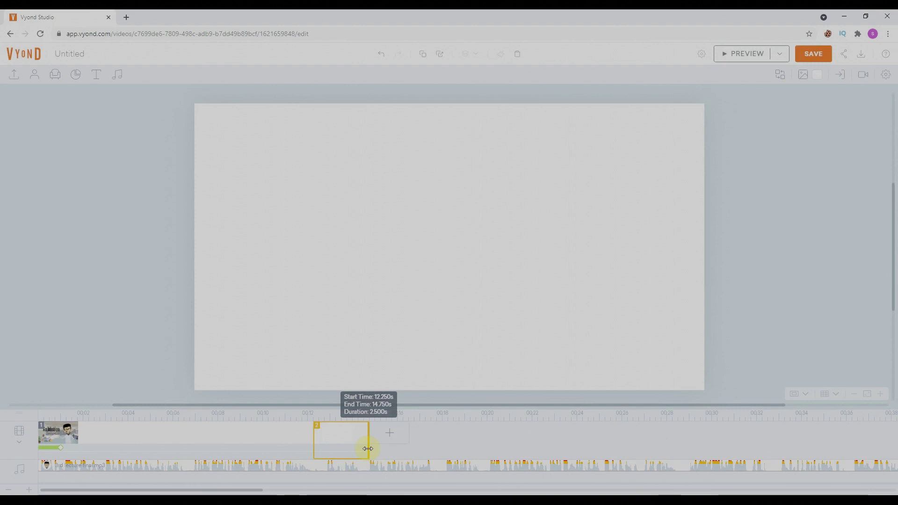
left_click_drag(367, 448, 681, 449)
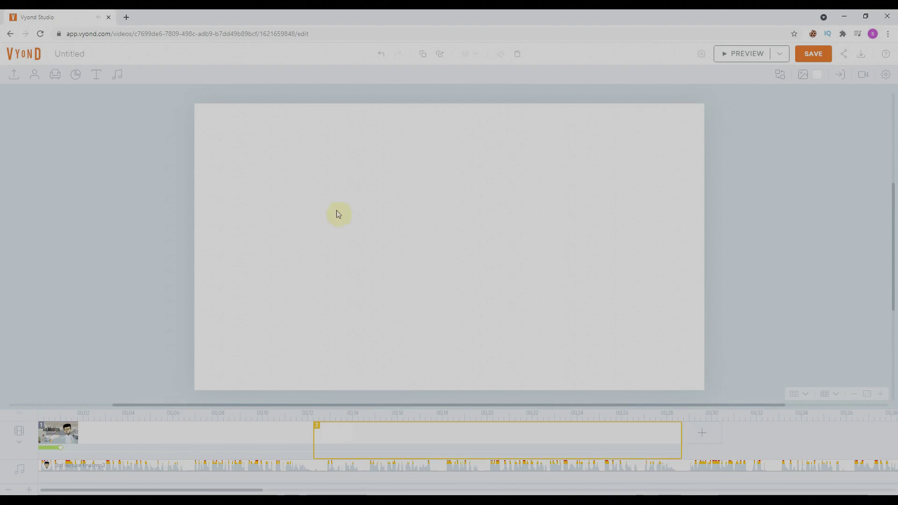
Search the props for "idea", add the animated light bulb to the blank scene, and move it into the scene's left half
left_click(54, 75)
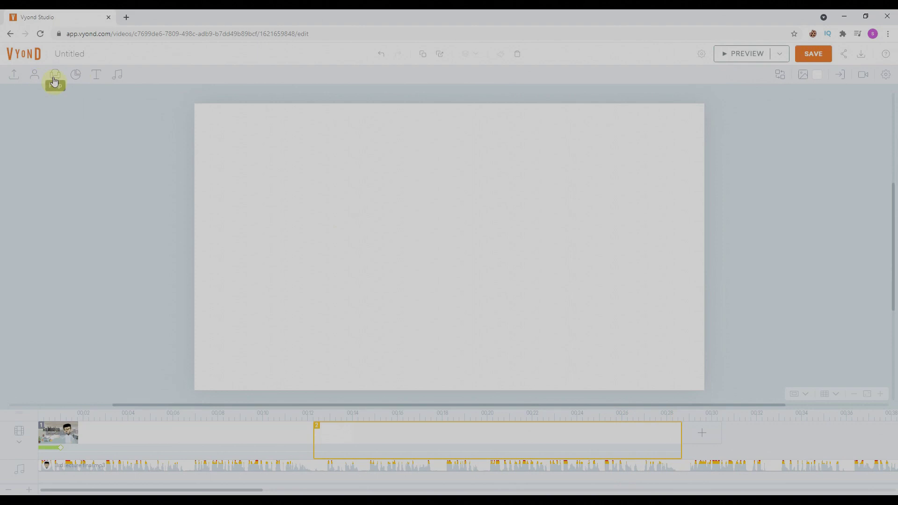
left_click(32, 97)
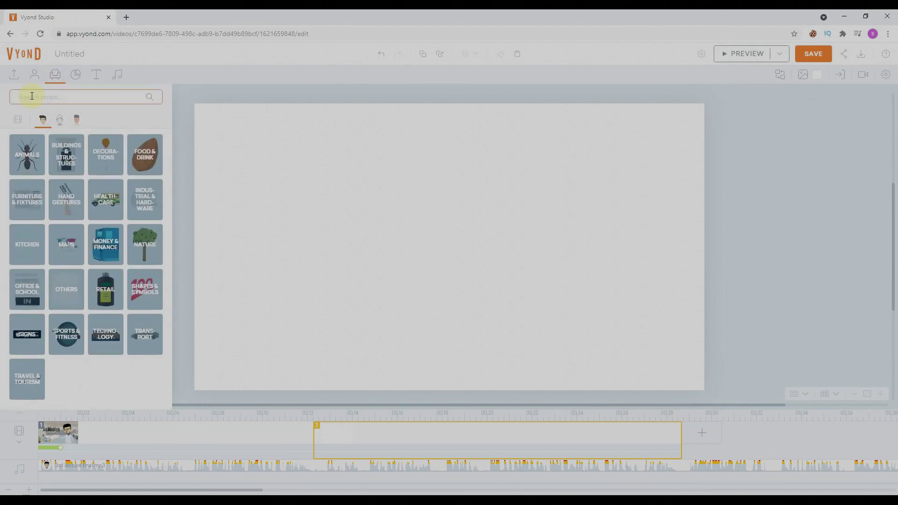
type("idea")
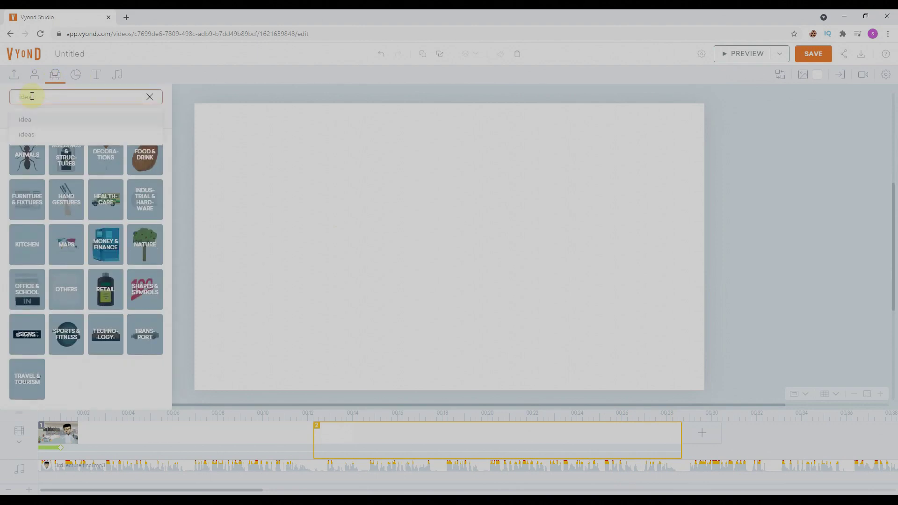
left_click(32, 121)
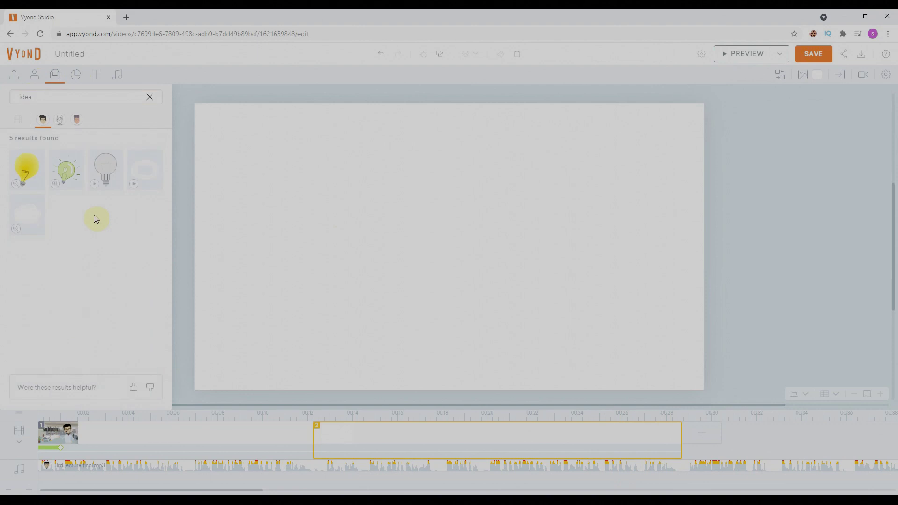
left_click(95, 184)
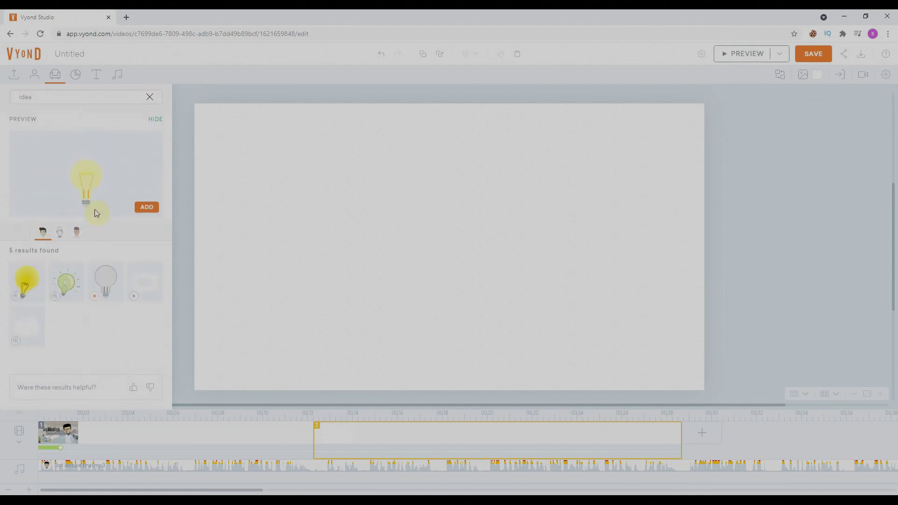
left_click(142, 206)
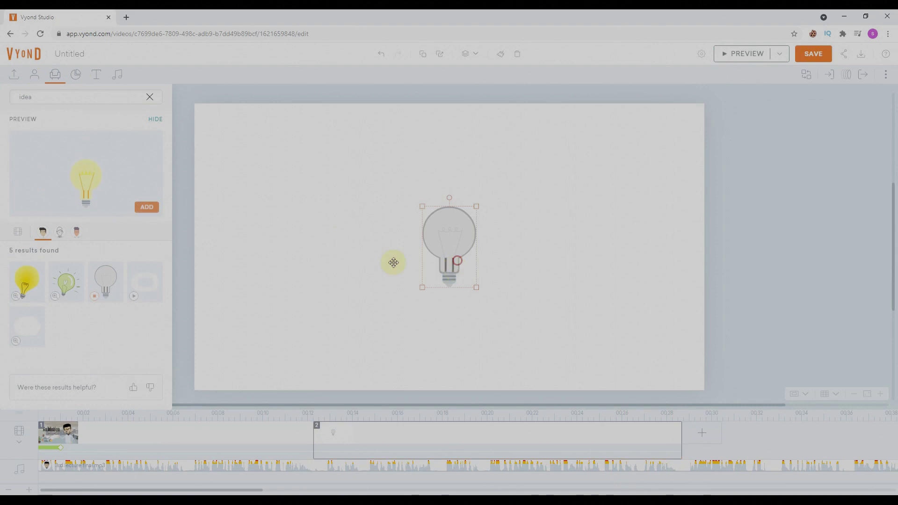
left_click_drag(393, 262, 310, 264)
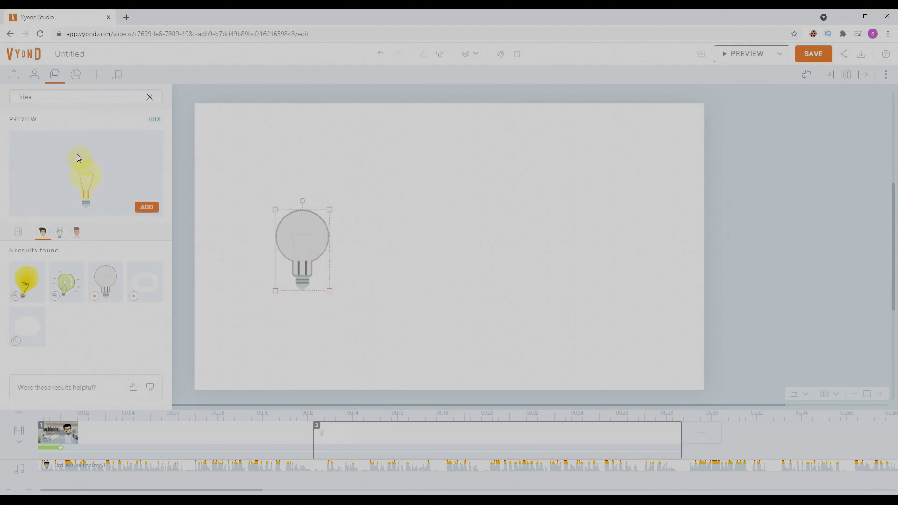
Search the props for "line" and add the animated red dotted line to the second scene
left_click(40, 103)
key("BackSpace")
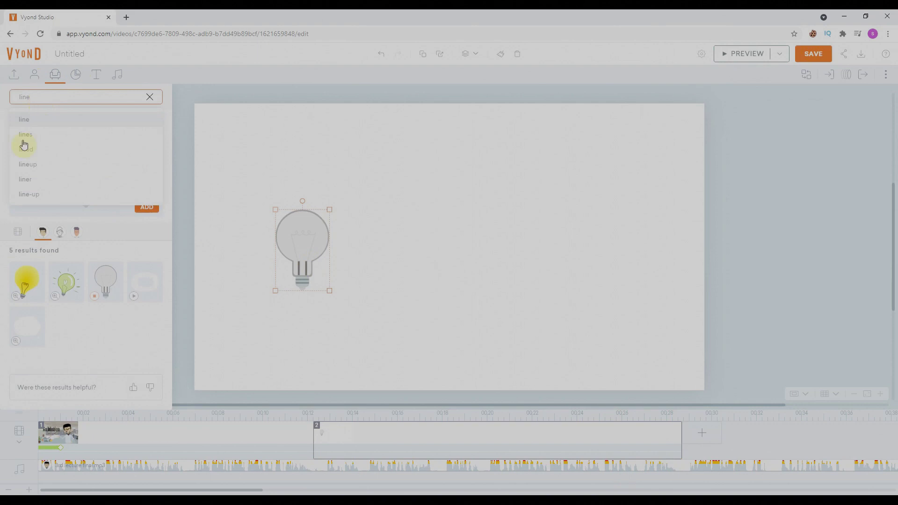
left_click(26, 123)
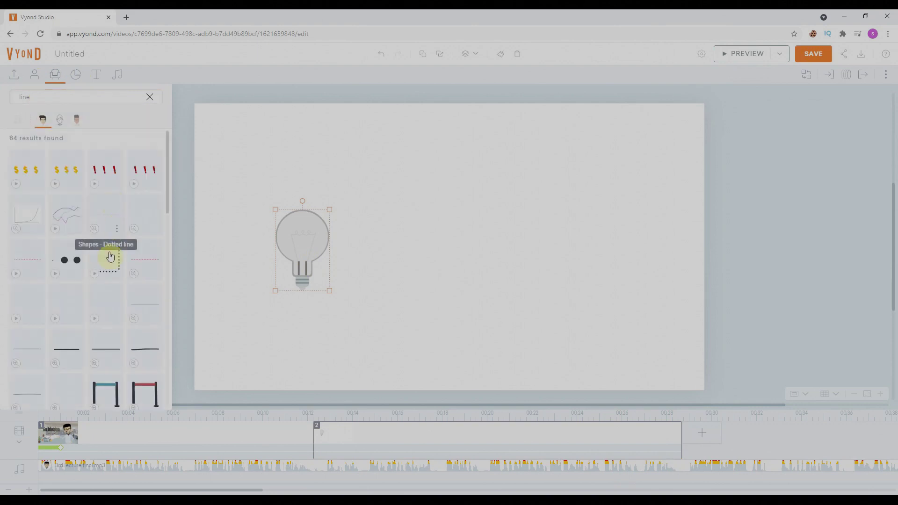
scroll(120, 264, "down", 1)
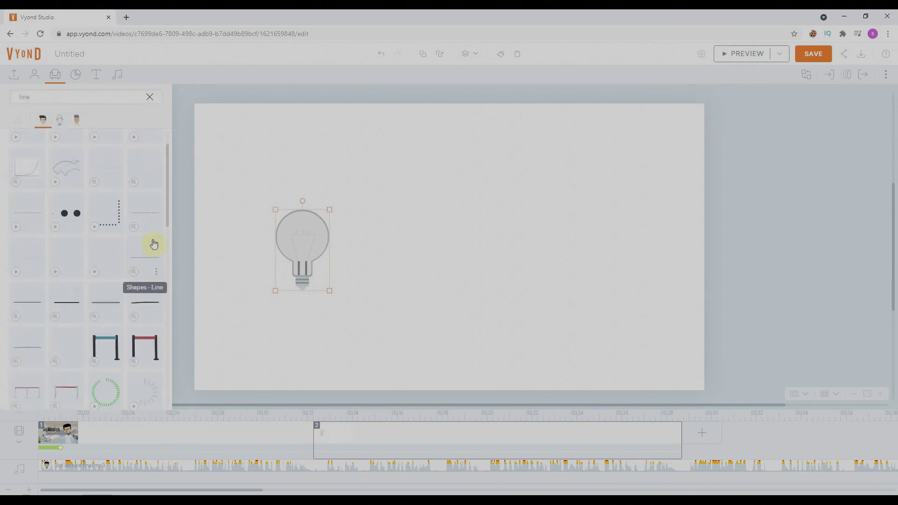
left_click(16, 227)
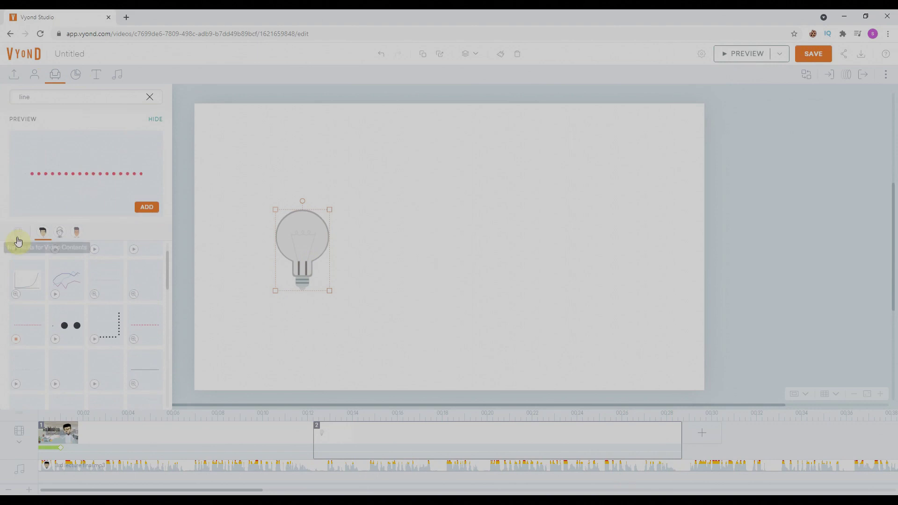
left_click(145, 208)
Place the red dotted line to the right of the light bulb and tilt it so it rises away from the bulb
left_click_drag(442, 254, 420, 219)
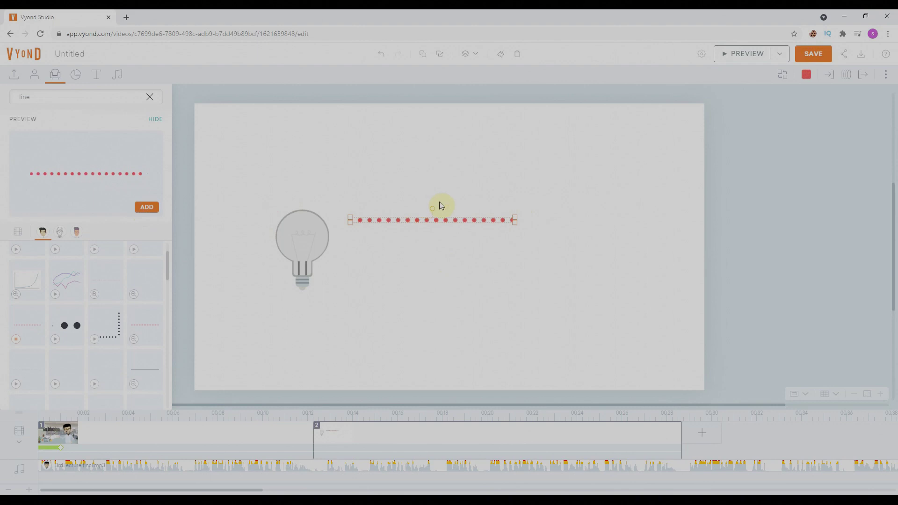
left_click_drag(430, 208, 425, 186)
left_click(445, 285)
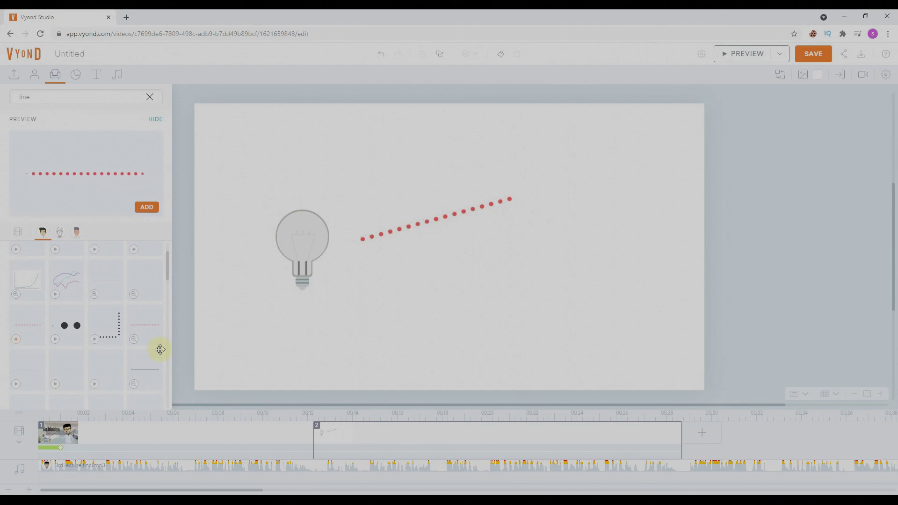
Add a second red dotted line and place it horizontally beside the bulb, just below the tilted line
left_click(147, 207)
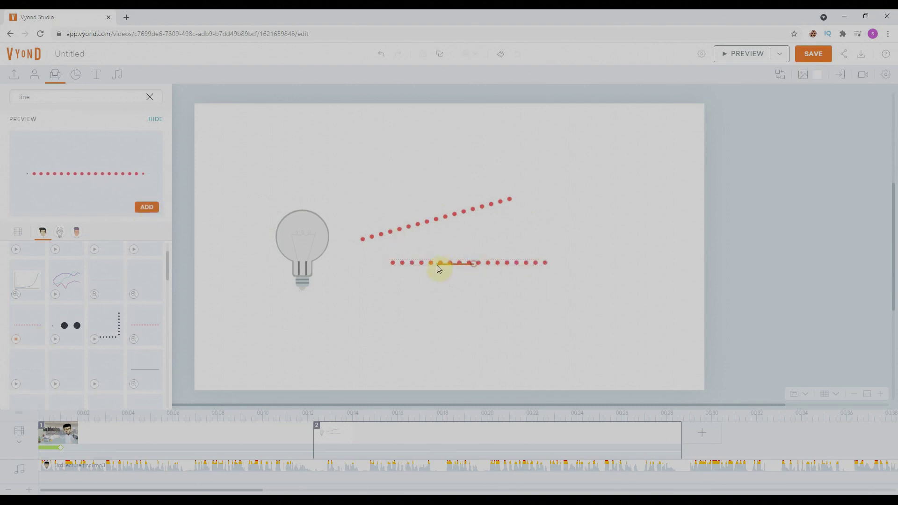
left_click(475, 264)
left_click_drag(457, 260, 433, 254)
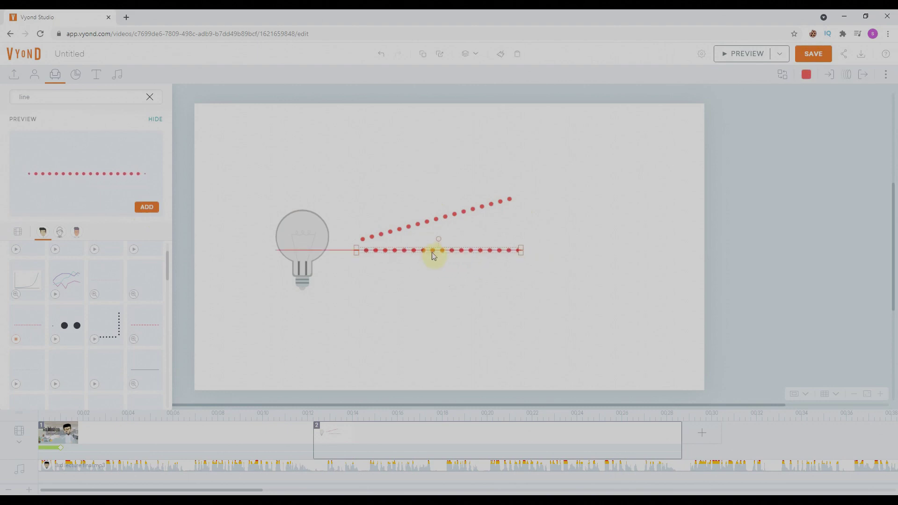
left_click(452, 214)
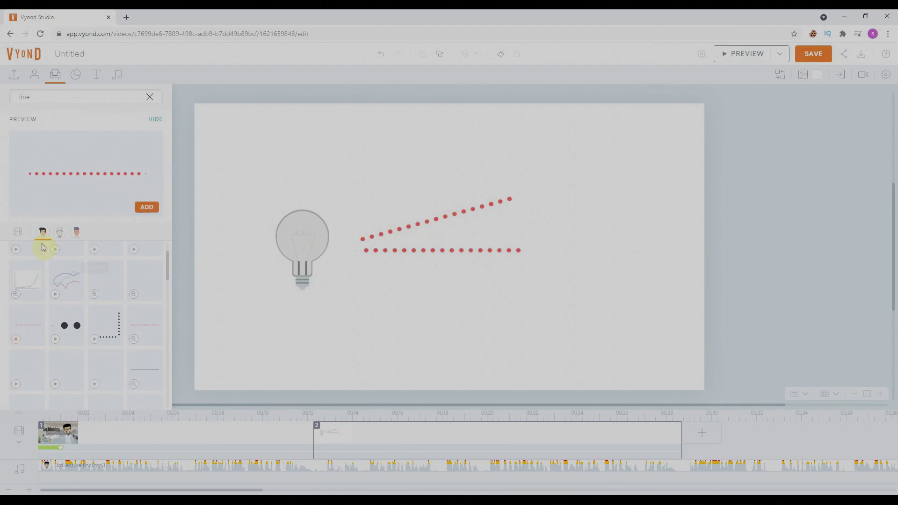
Add a third red dotted line sloping downward from the bulb, and tilt the upper line more steeply so the three lines fan out
left_click(146, 206)
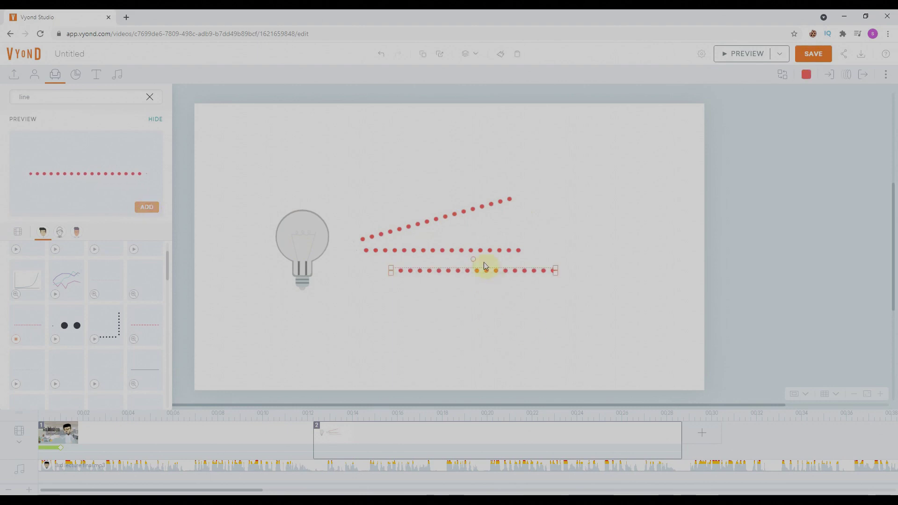
left_click(473, 281)
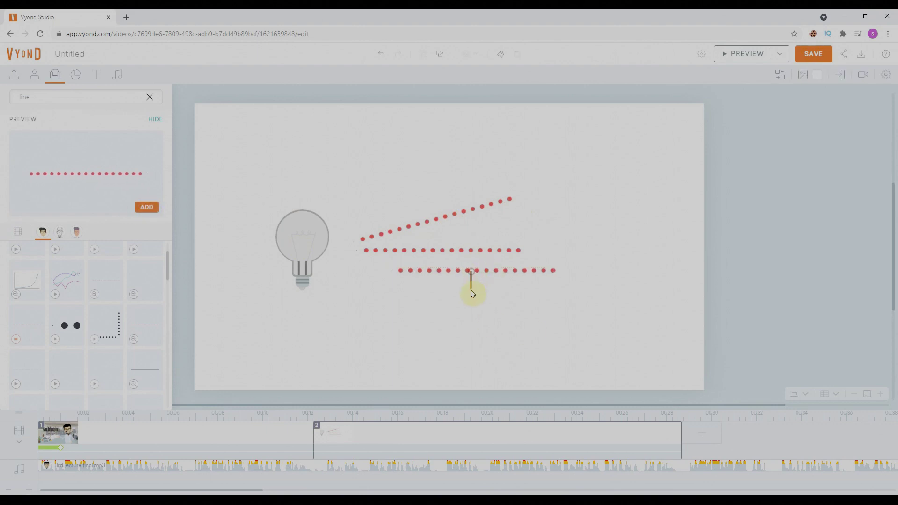
left_click(490, 270)
left_click(491, 273)
left_click_drag(490, 274, 421, 299)
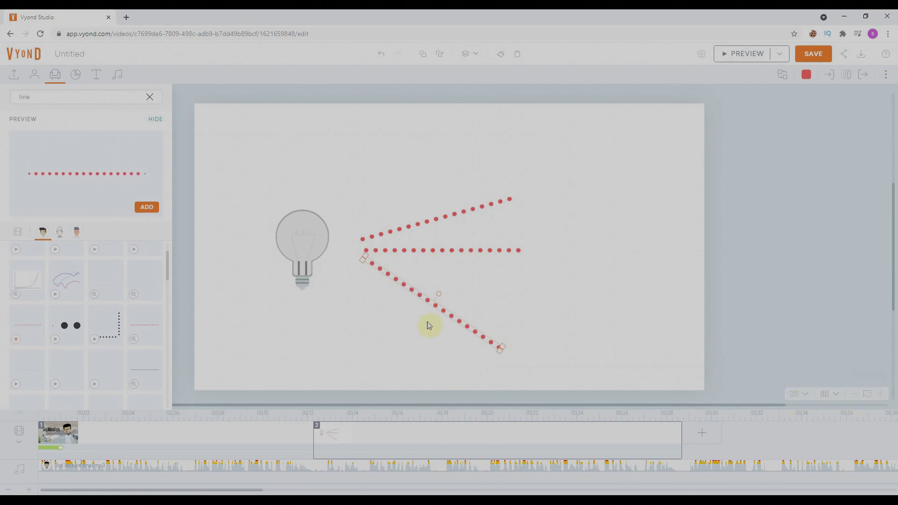
left_click_drag(443, 216, 430, 200)
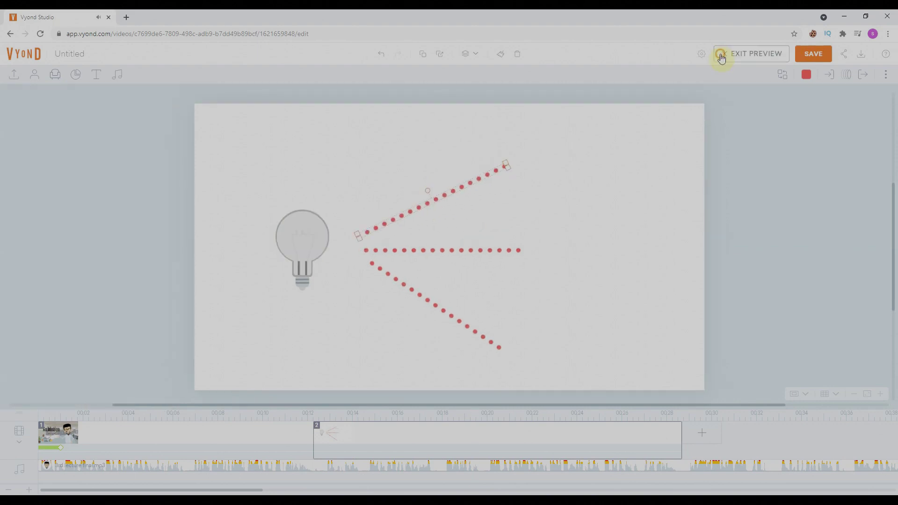
left_click(309, 241)
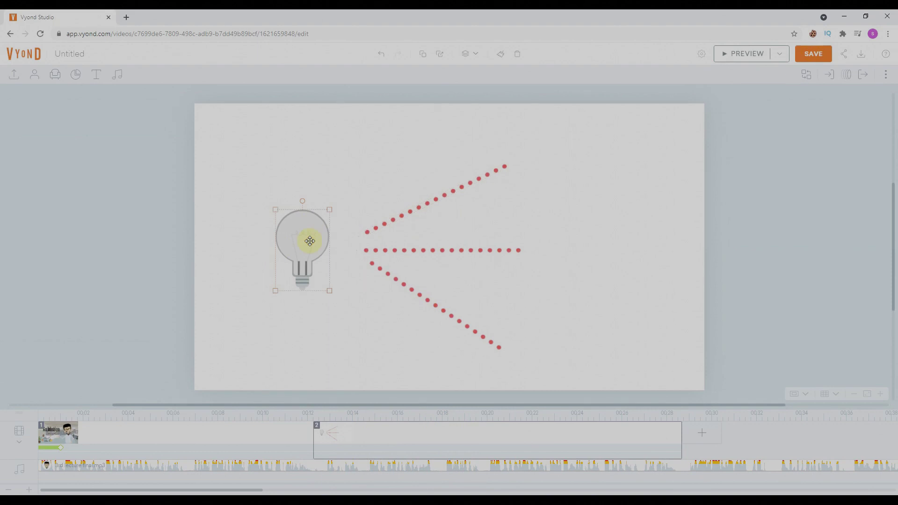
Copy the presenter from the first scene and paste him into the second scene
left_click(62, 431)
left_click(589, 317)
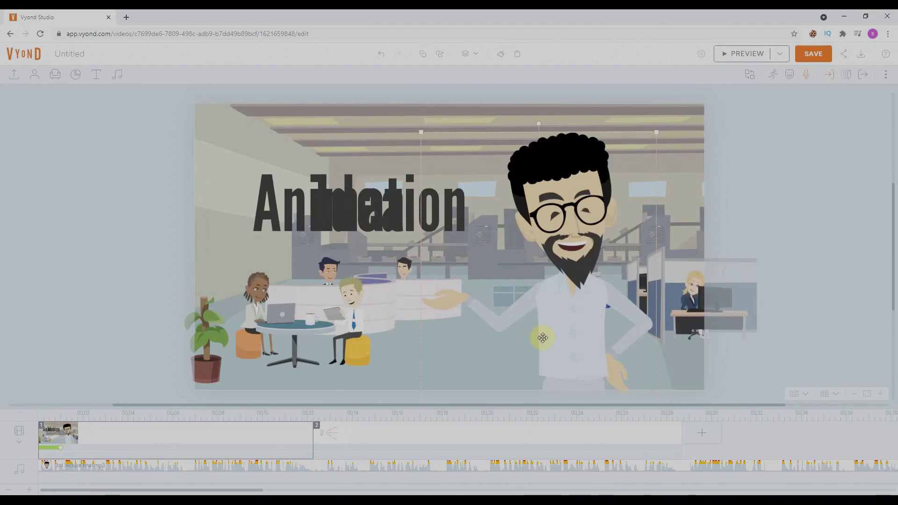
left_click(390, 438)
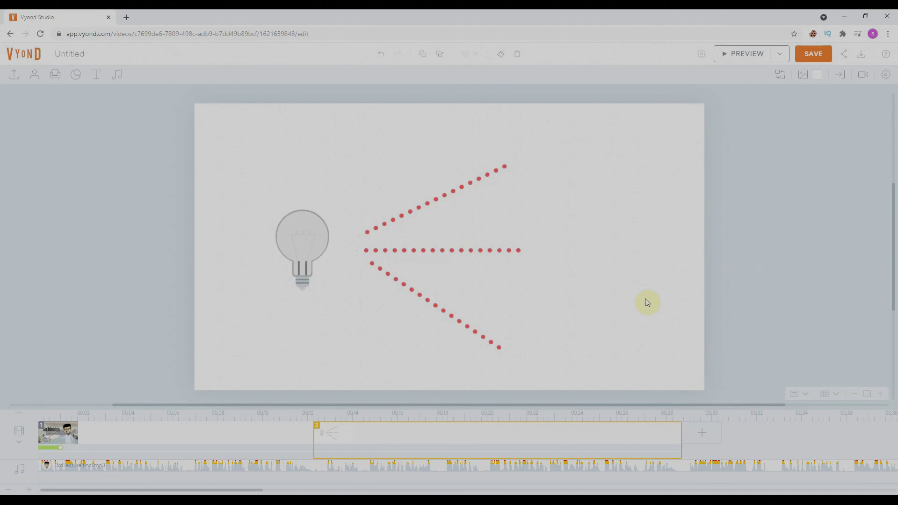
key("ctrl+v")
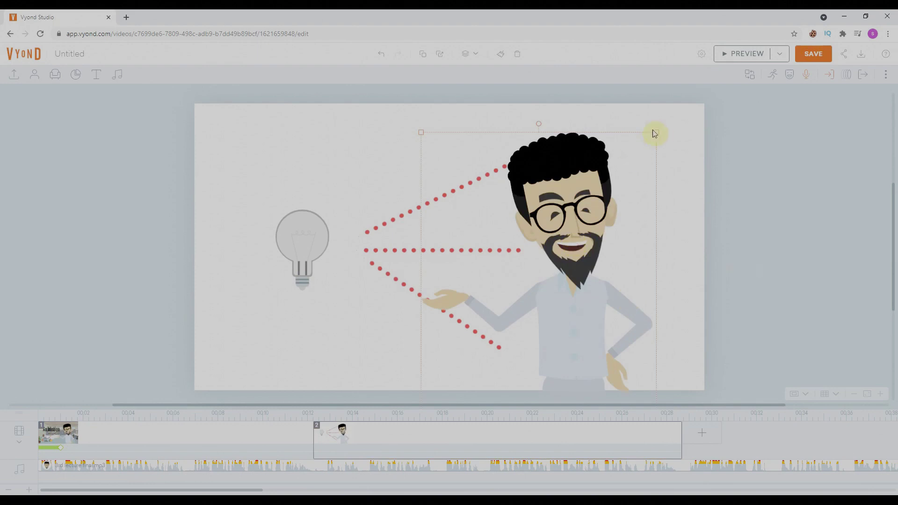
Shrink the pasted presenter and stand him full-length at the left edge of the second scene, with his feet at its bottom edge
left_click_drag(658, 132, 568, 328)
left_click_drag(502, 366, 272, 178)
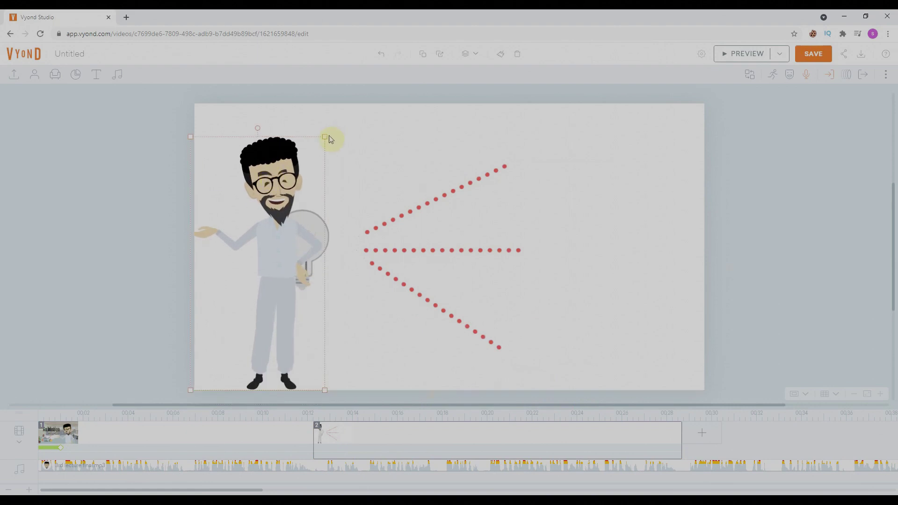
left_click_drag(324, 137, 306, 172)
mouse_move(260, 270)
left_mouse_down()
mouse_move(274, 263)
mouse_move(266, 279)
left_mouse_up()
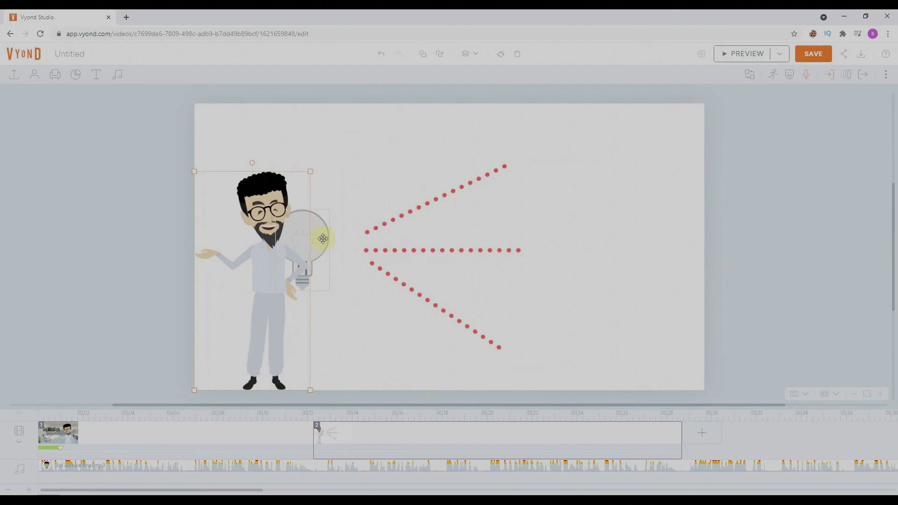
Move the light bulb up beside the presenter's head and rotate it clockwise so its base points toward his head
left_click(326, 243)
left_click_drag(326, 243, 359, 172)
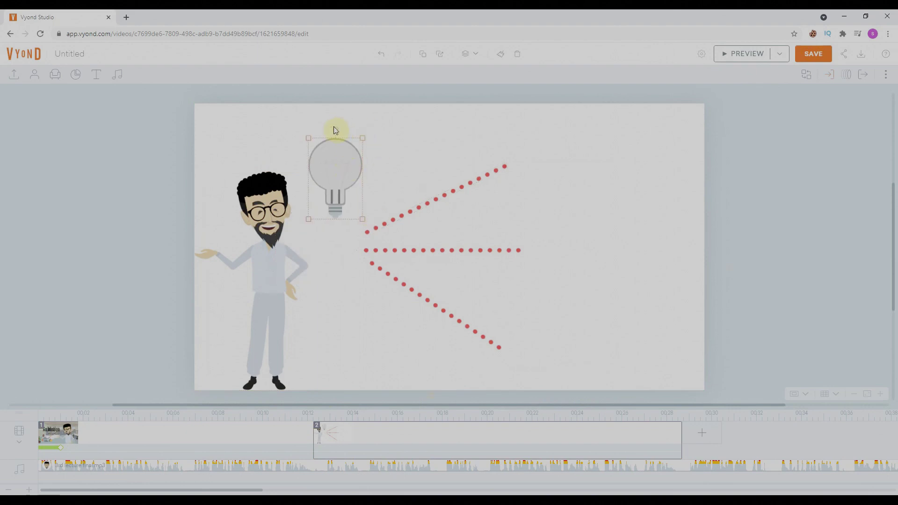
left_click_drag(335, 128, 377, 144)
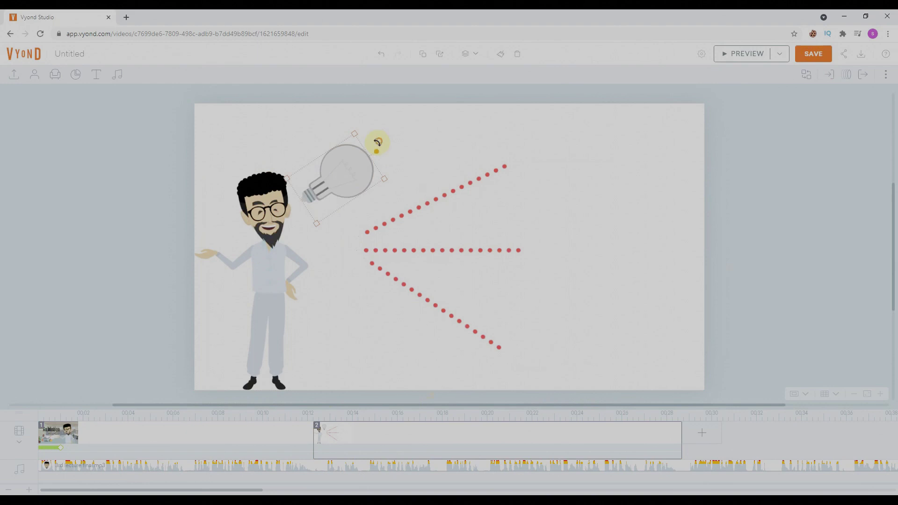
left_click_drag(344, 182, 333, 177)
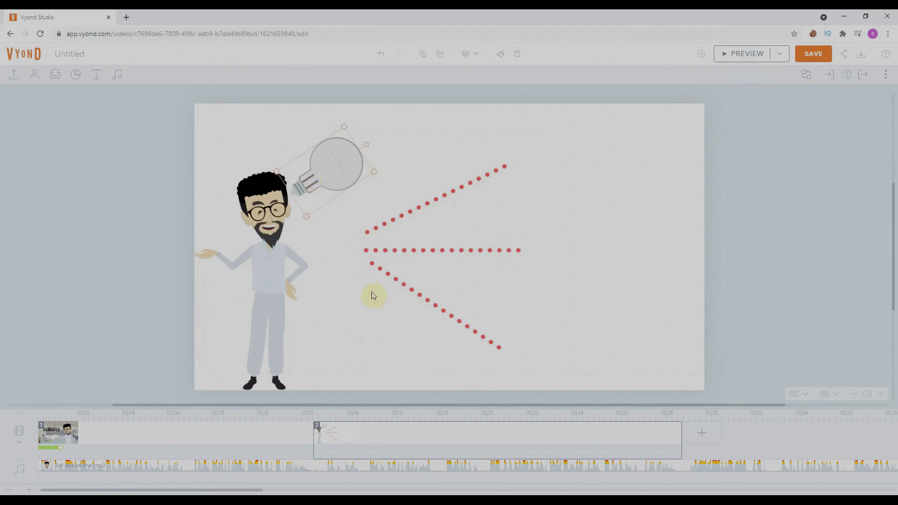
Apply the Iris - Circle - Center enter effect to the light bulb in the second scene
left_click(829, 75)
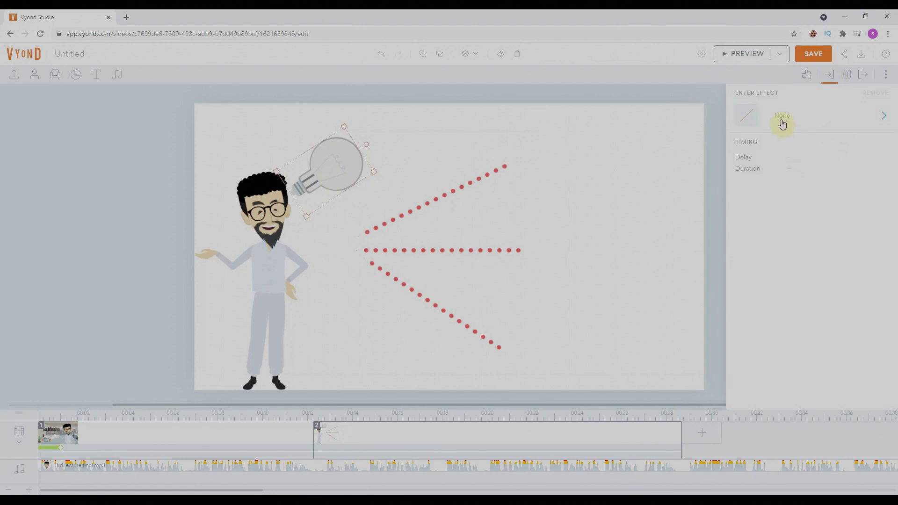
left_click(830, 124)
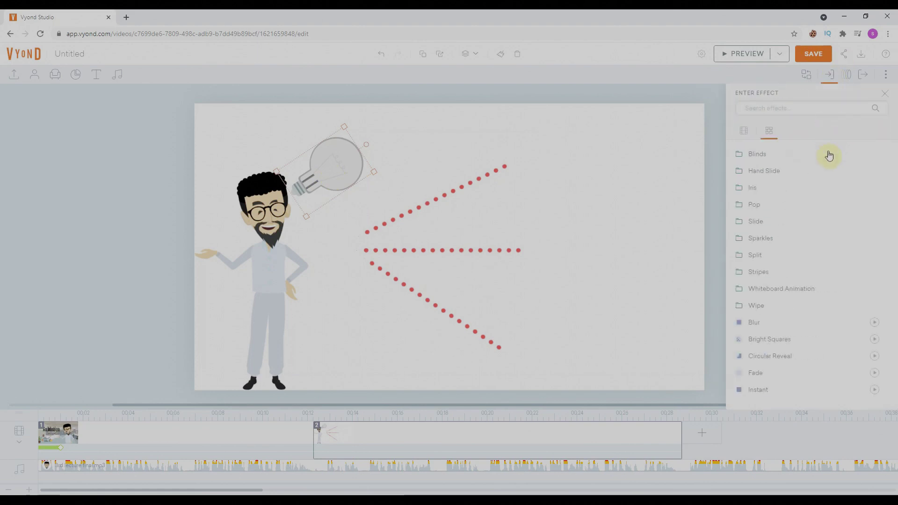
left_click(749, 189)
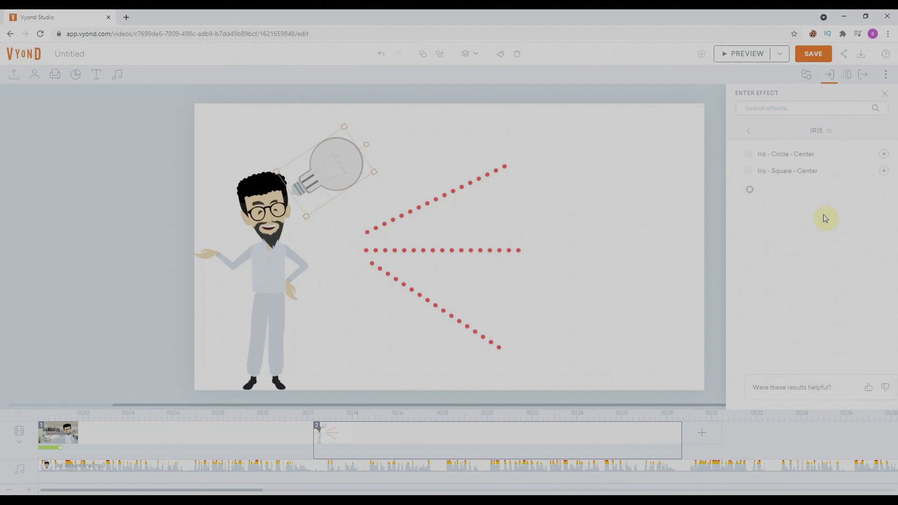
left_click(880, 154)
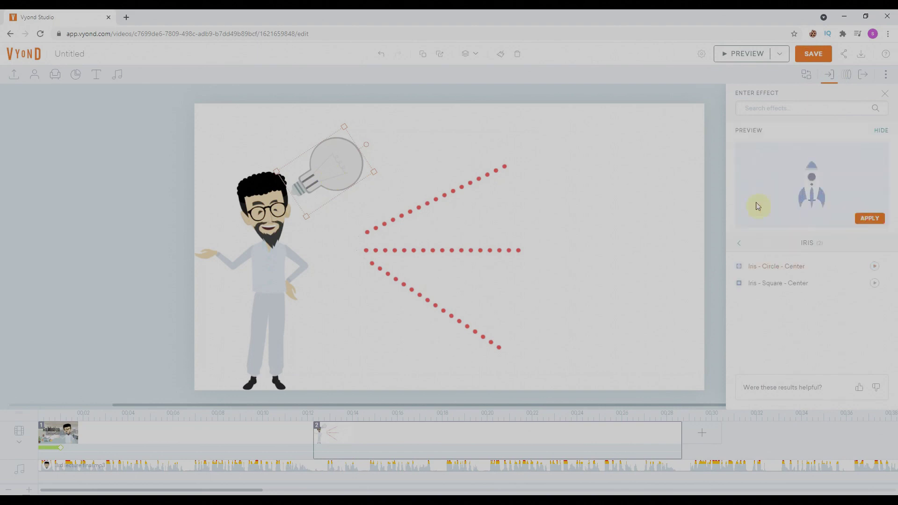
left_click(868, 218)
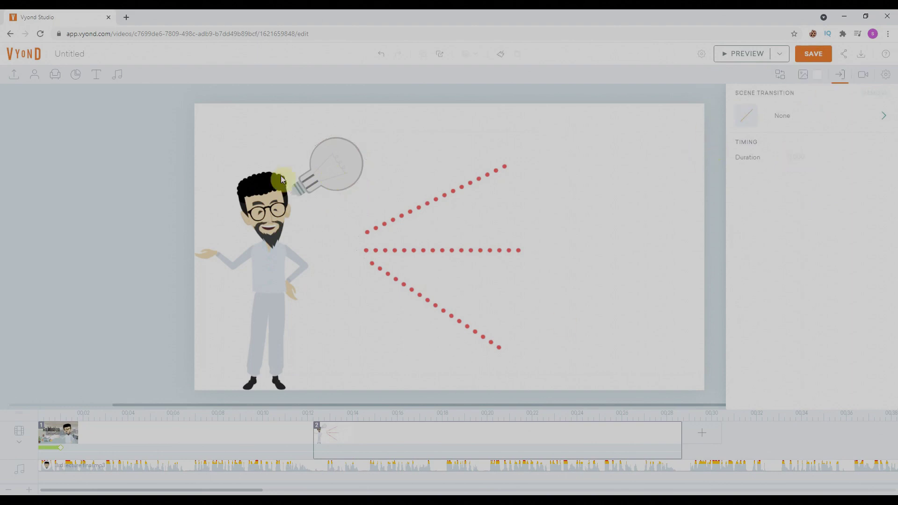
Preview the second scene to check how the light bulb enters, and return to editing
left_click(728, 50)
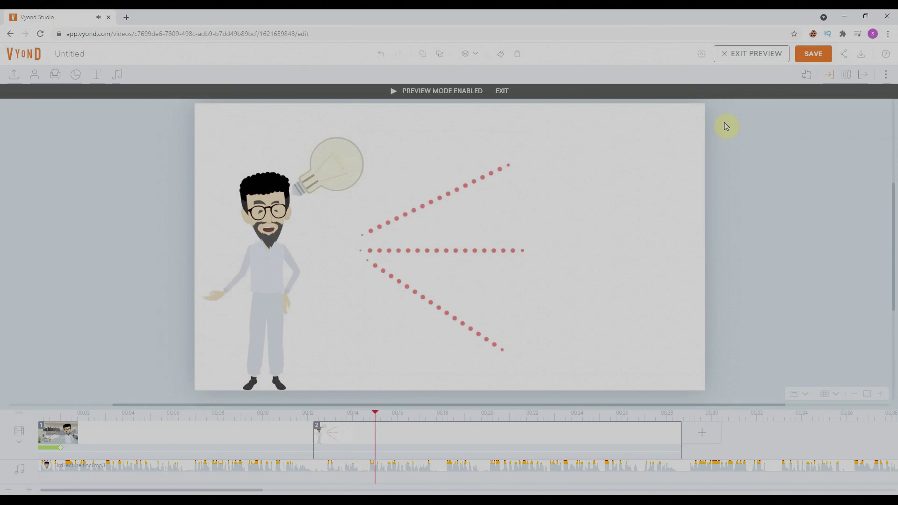
left_click(481, 435)
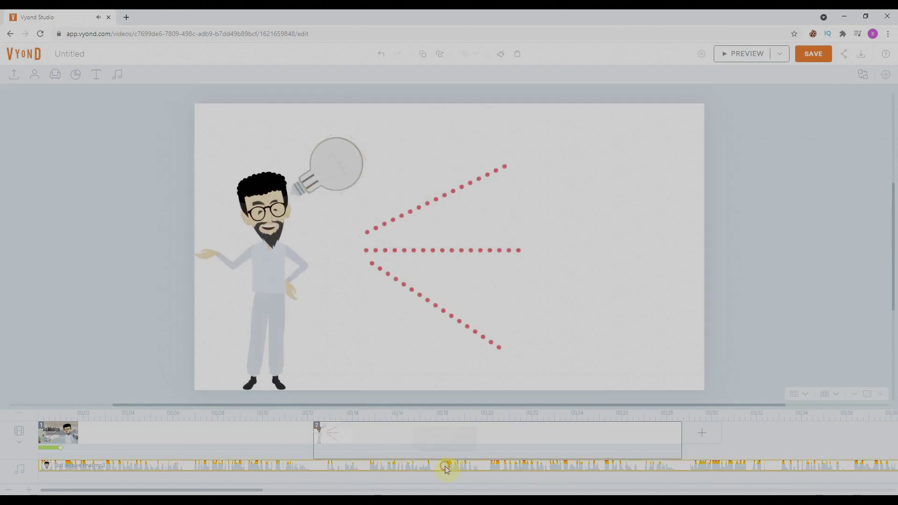
left_click(444, 432)
left_click(446, 416)
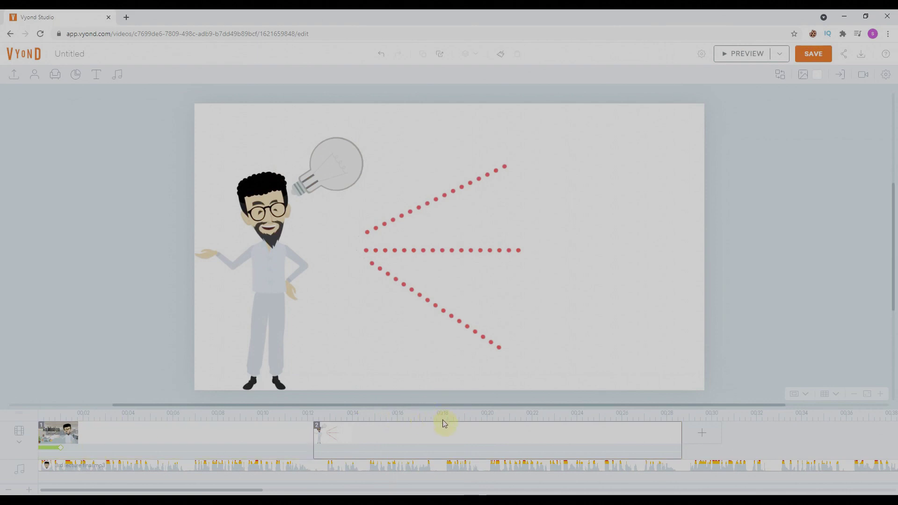
Apply the Stripes - Horizontal enter effect to the upper red dotted line
left_click(425, 204)
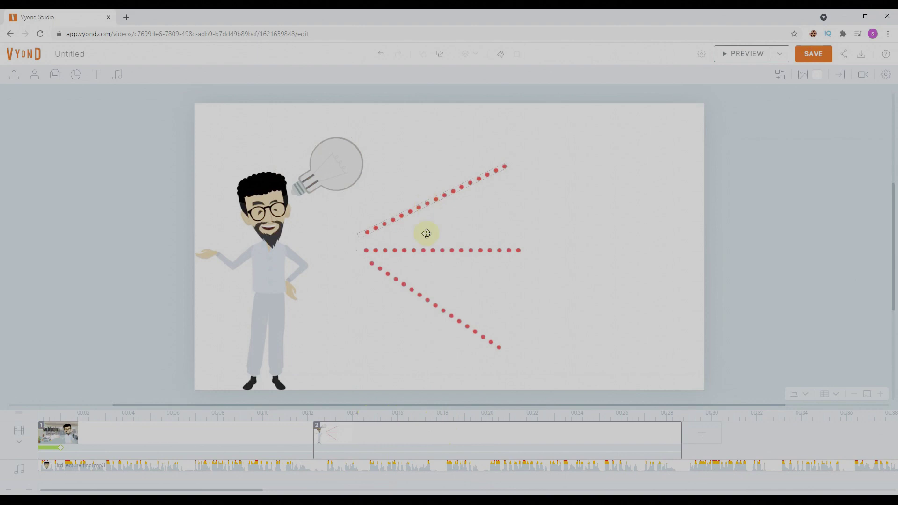
left_click(445, 436)
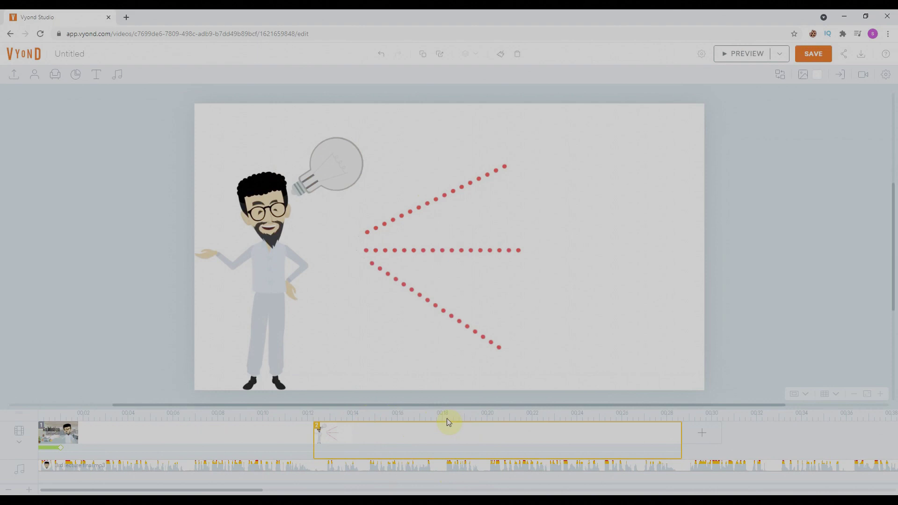
left_click(439, 199)
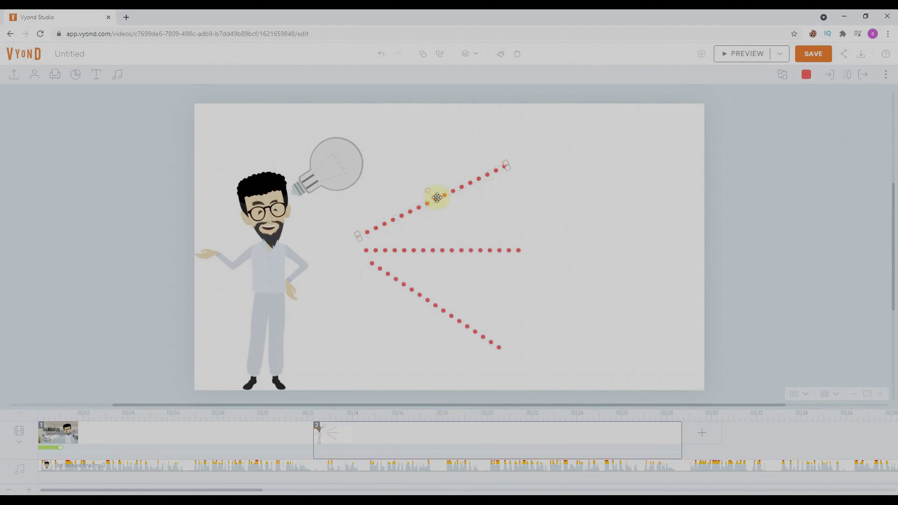
left_click(835, 78)
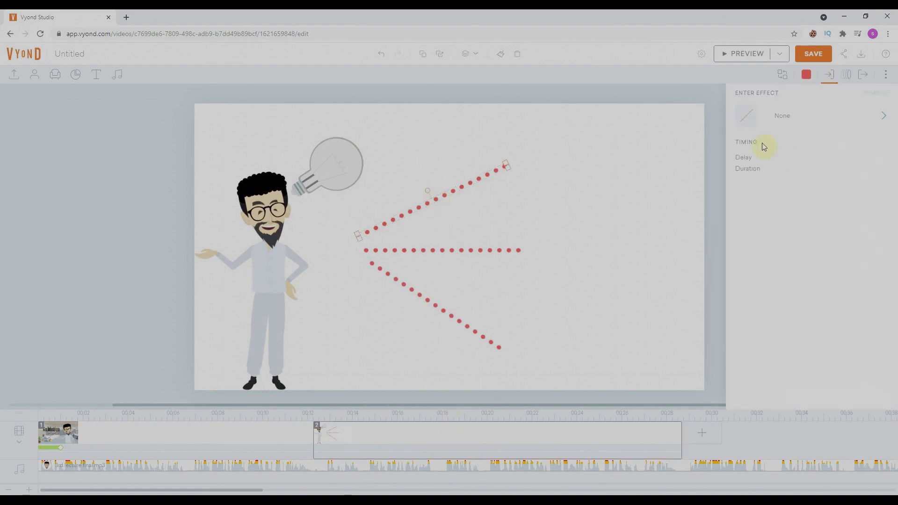
left_click(792, 120)
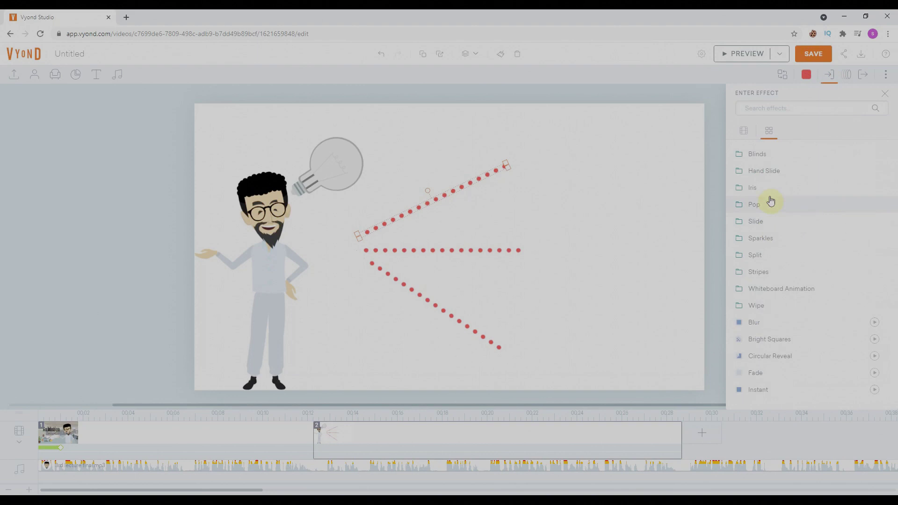
left_click(774, 272)
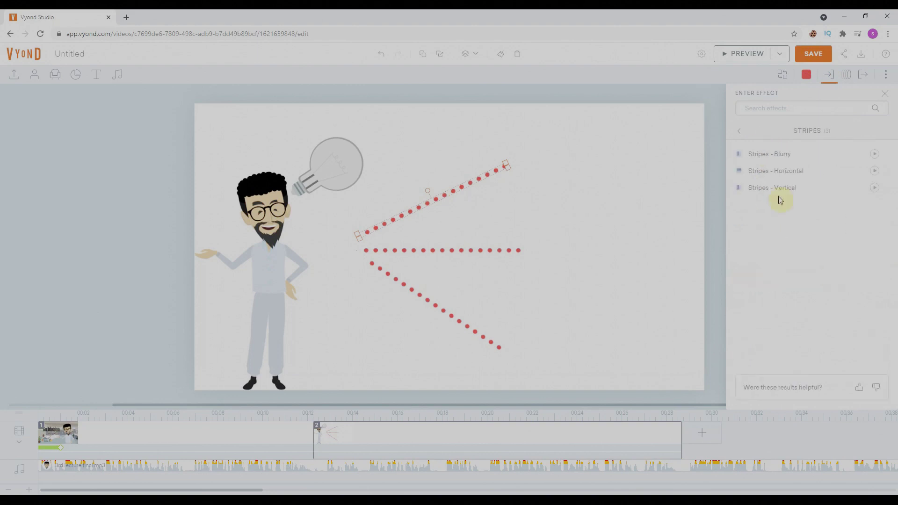
left_click(875, 171)
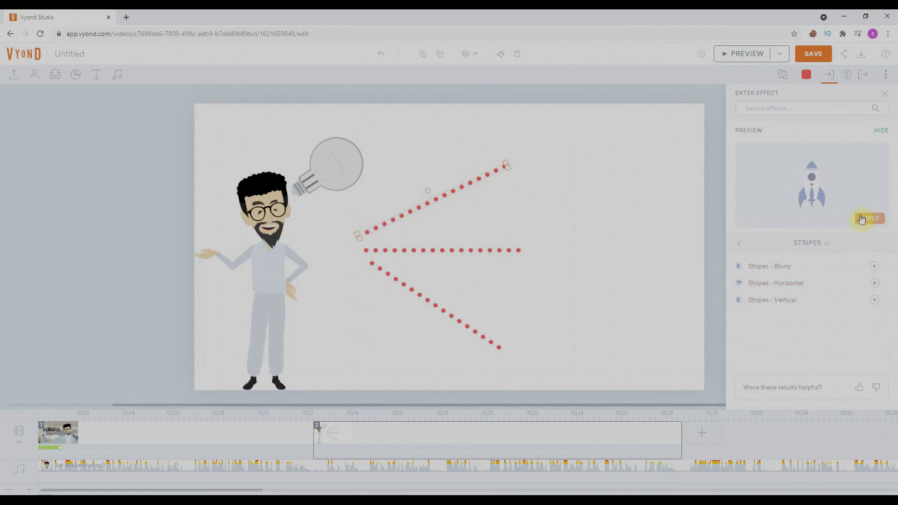
left_click(861, 219)
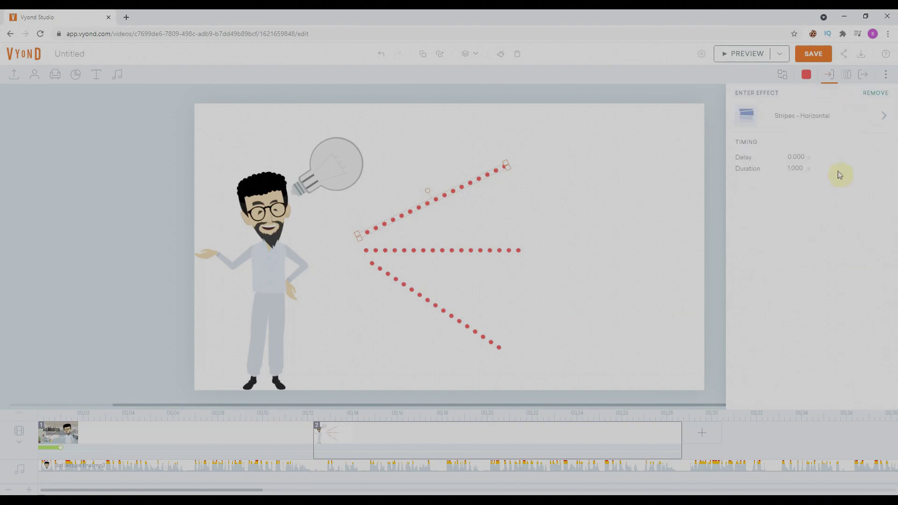
Edit the delay of the upper line's enter effect and preview the second scene
left_click(787, 155)
key("BackSpace")
left_click(743, 54)
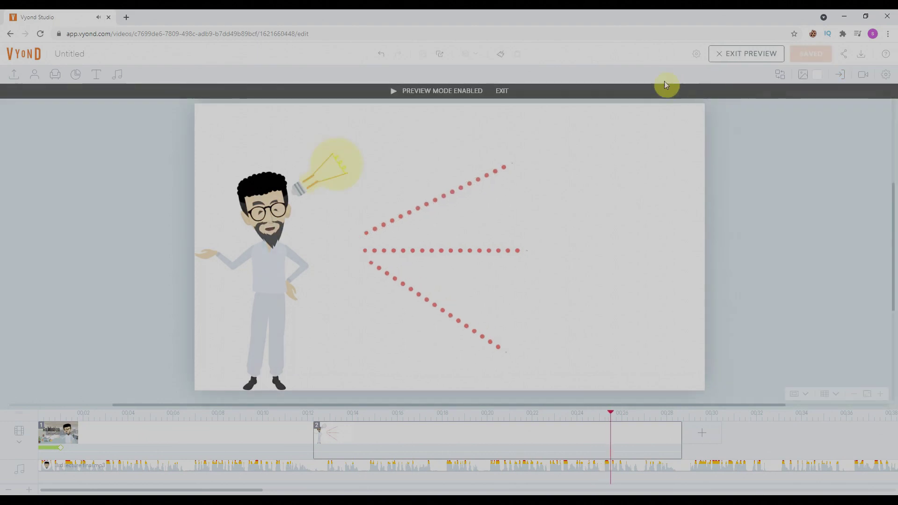
left_click(716, 54)
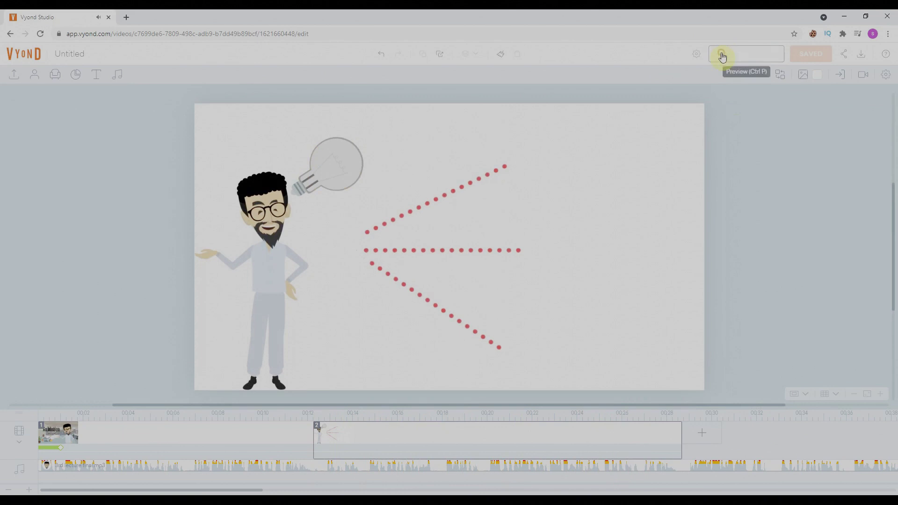
Move the light bulb down beside the presenter's shoulder and rotate it so its base points up toward his face, with the glass near the dotted lines' start
left_click(351, 178)
left_click_drag(337, 184, 419, 225)
left_click_drag(381, 203, 327, 230)
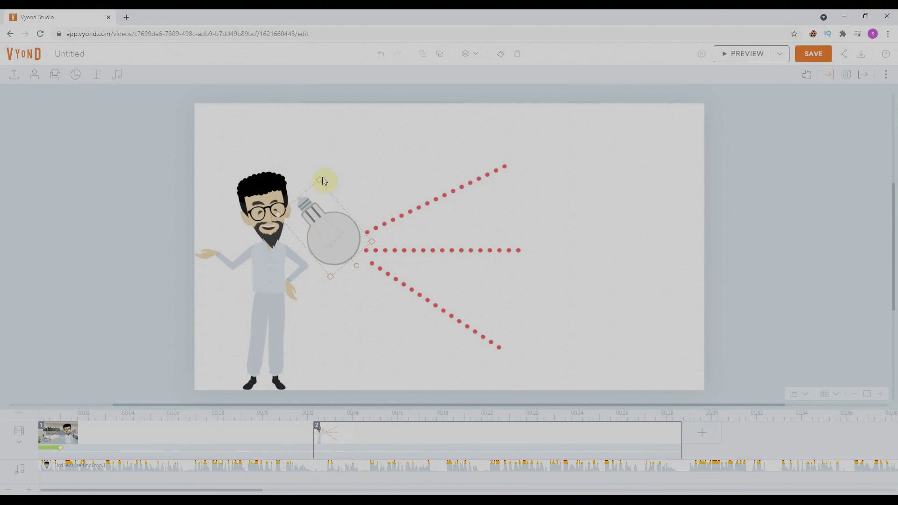
mouse_move(319, 179)
left_mouse_down()
mouse_move(329, 160)
mouse_move(325, 181)
left_mouse_up()
left_click_drag(330, 235, 333, 236)
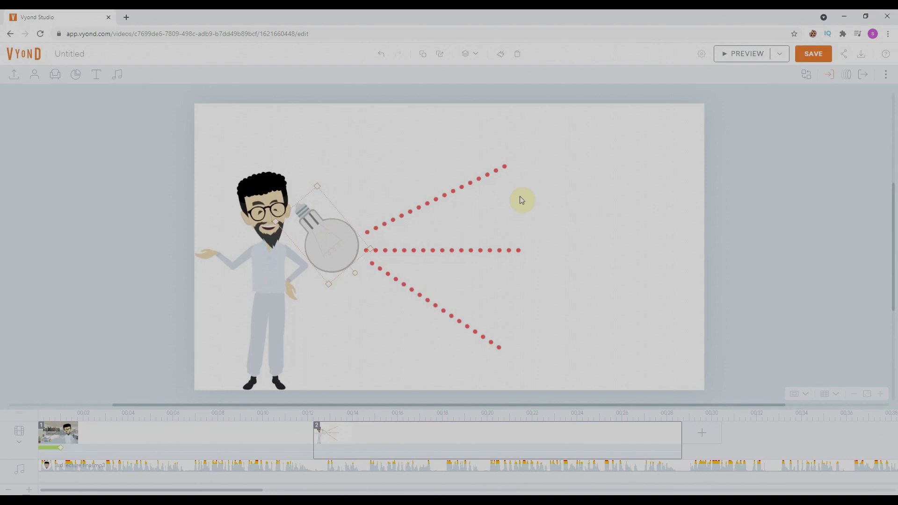
Mirror the presenter and shift him slightly right so his outstretched hand reaches the light bulb
left_click(279, 278)
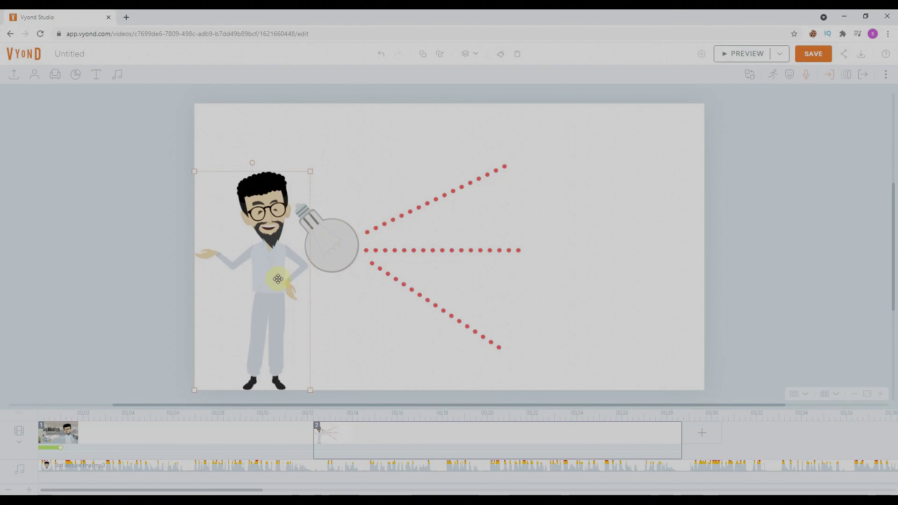
right_click(270, 250)
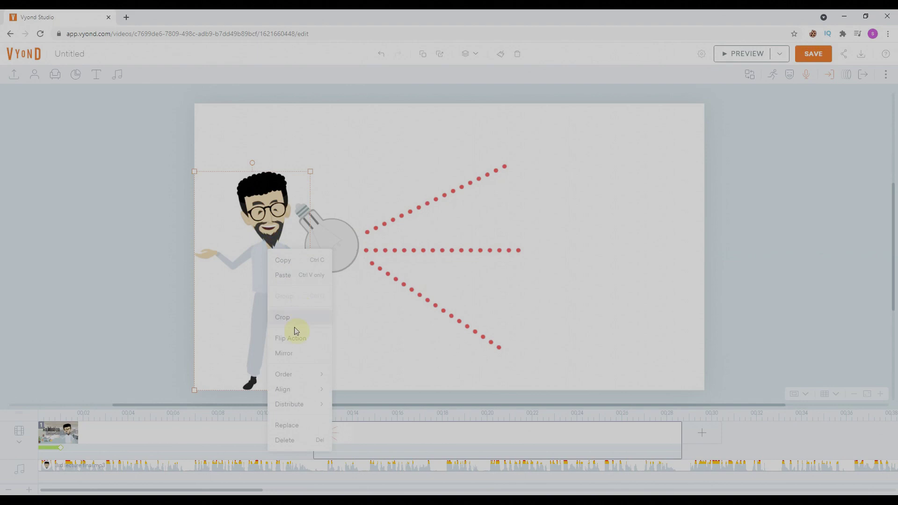
left_click(283, 353)
left_click_drag(239, 273, 261, 271)
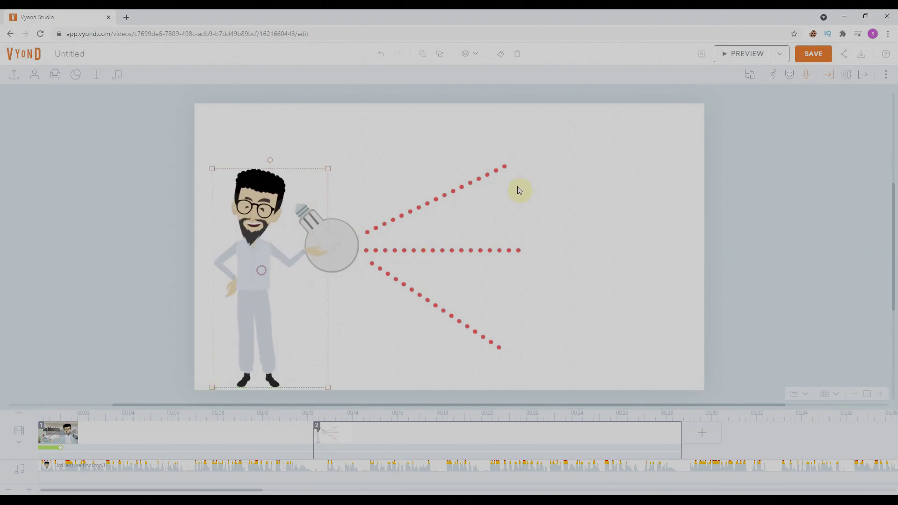
Set the second scene's background to the Beach location and preview the scene
left_click(574, 246)
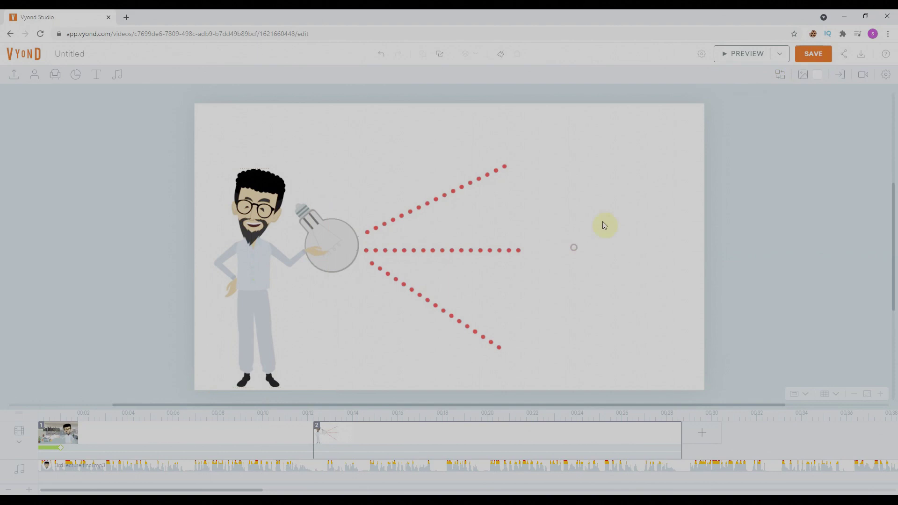
left_click(802, 75)
left_click(801, 166)
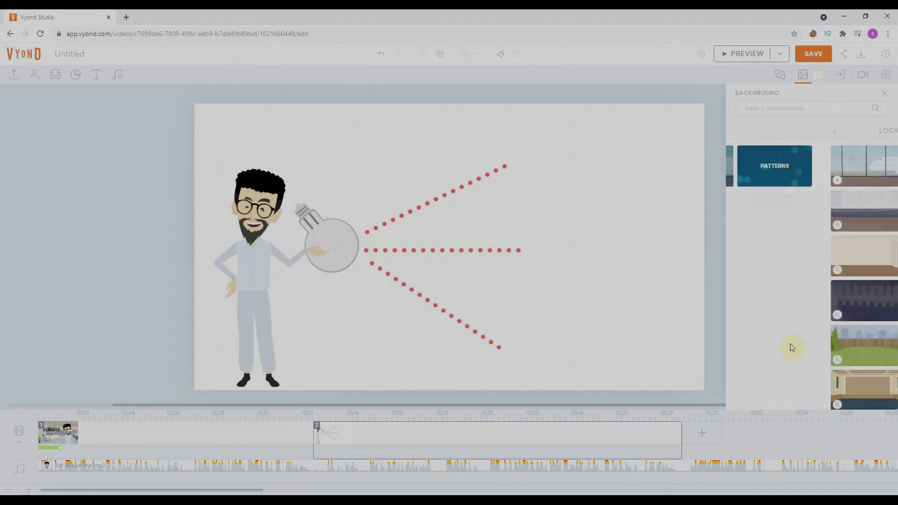
scroll(787, 287, "down", 6)
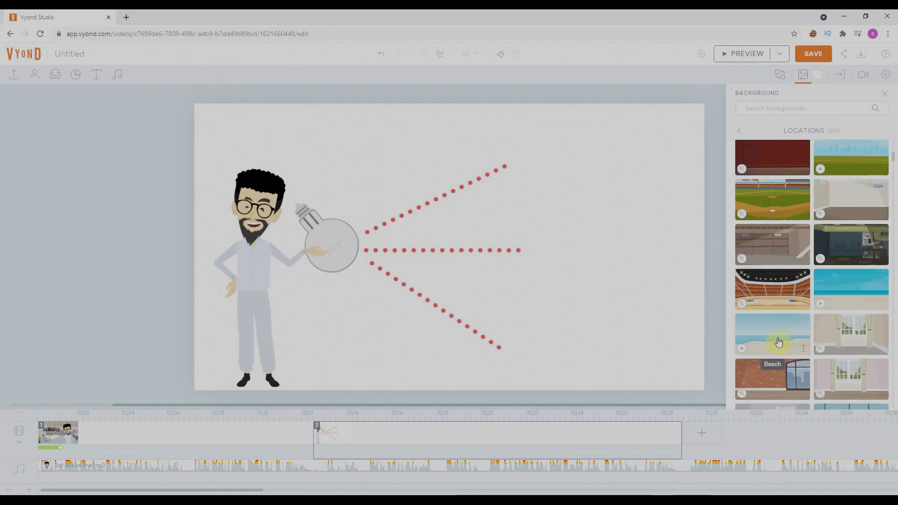
left_click(776, 342)
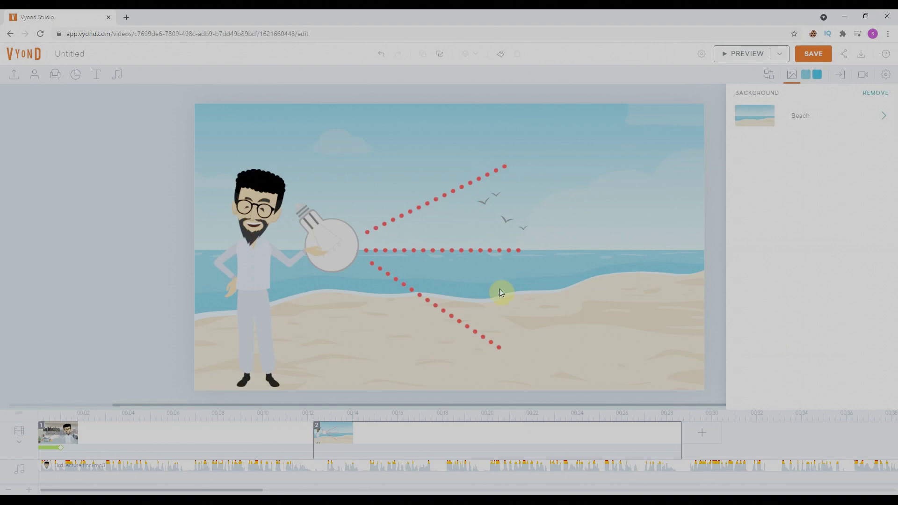
left_click(747, 55)
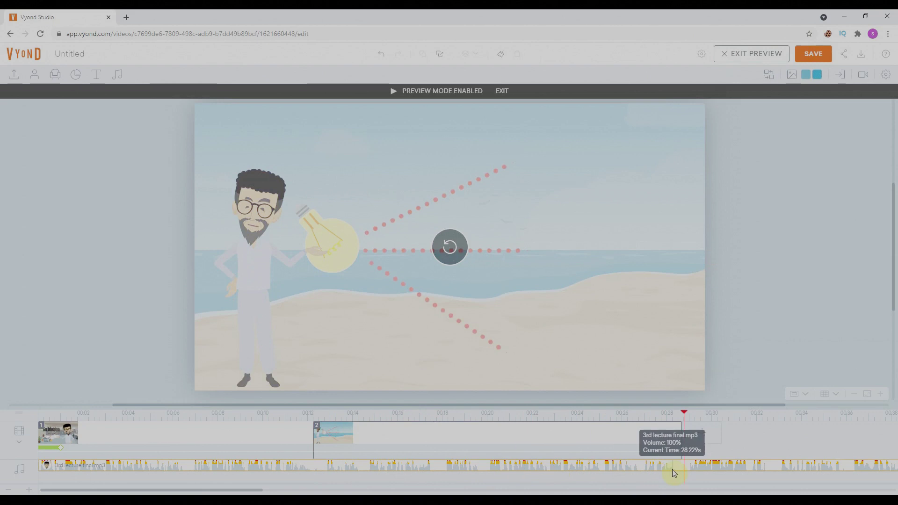
Search the scene templates for "choice" and add the green drip campaign template as the third scene
mouse_move(706, 435)
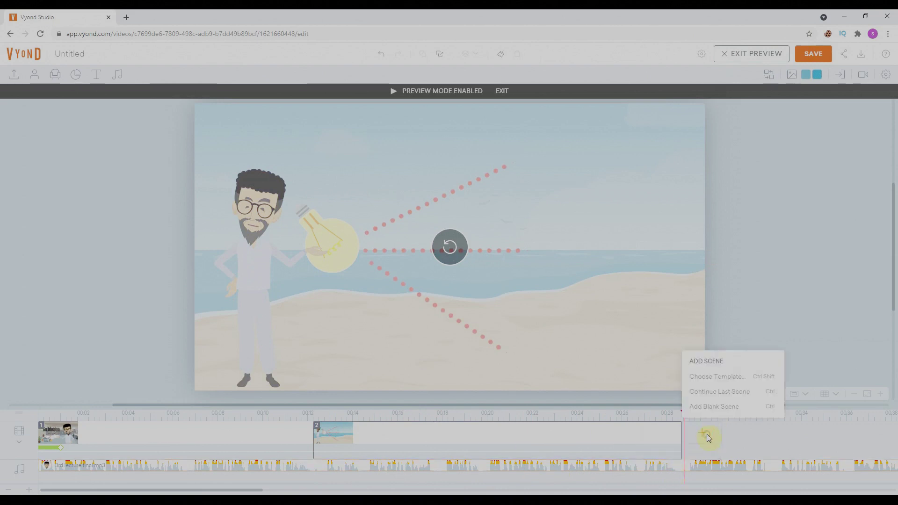
left_click(726, 377)
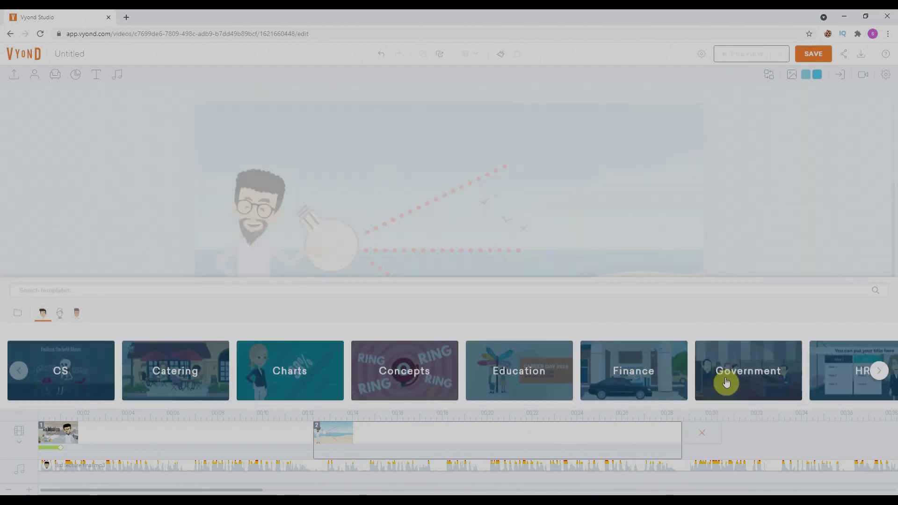
left_click(101, 284)
type("choi")
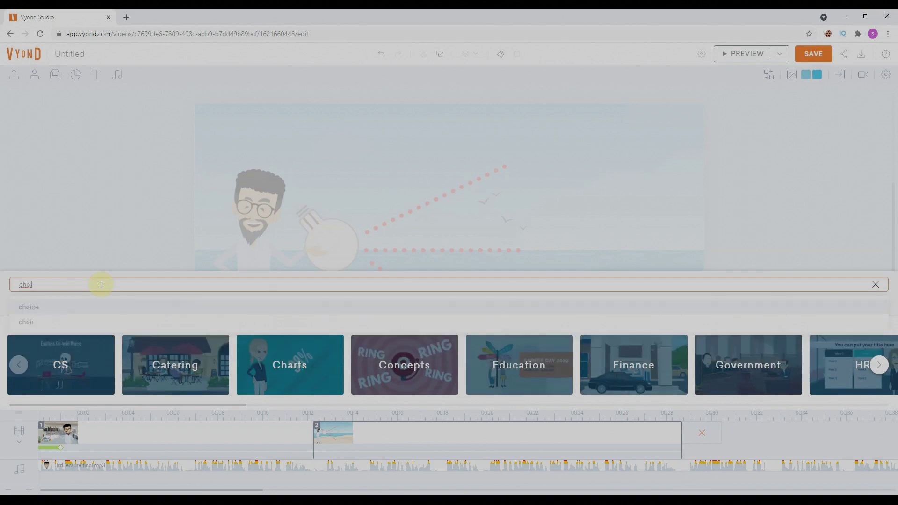
left_click(65, 308)
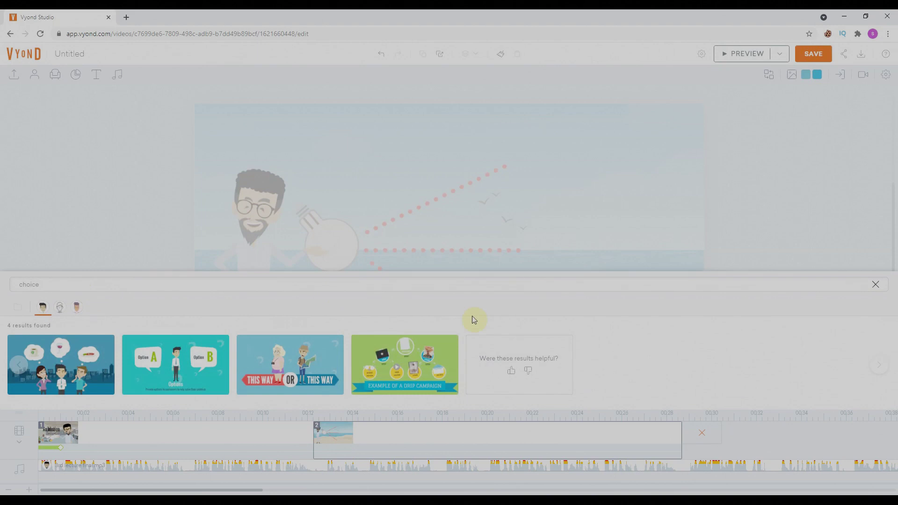
left_click(405, 362)
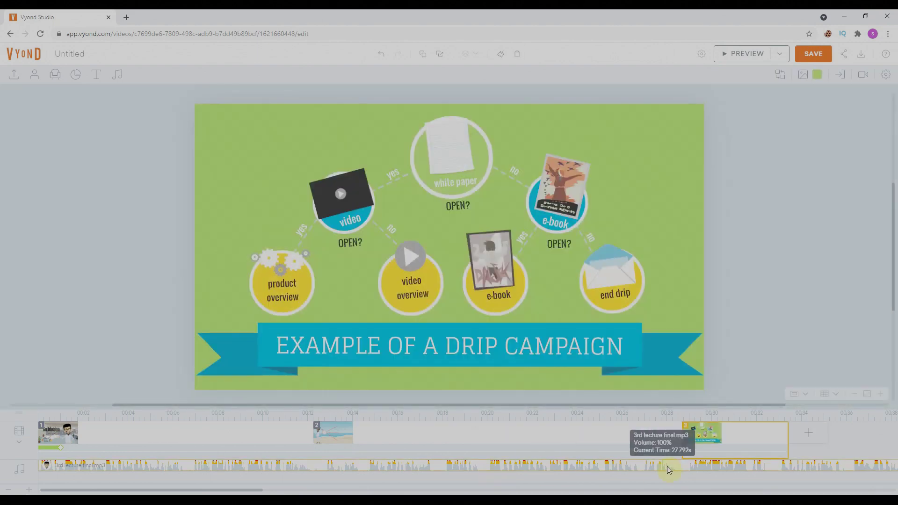
Replace the banner title at the bottom of the third scene with "Animation Making"
left_click(426, 342)
double_click(426, 343)
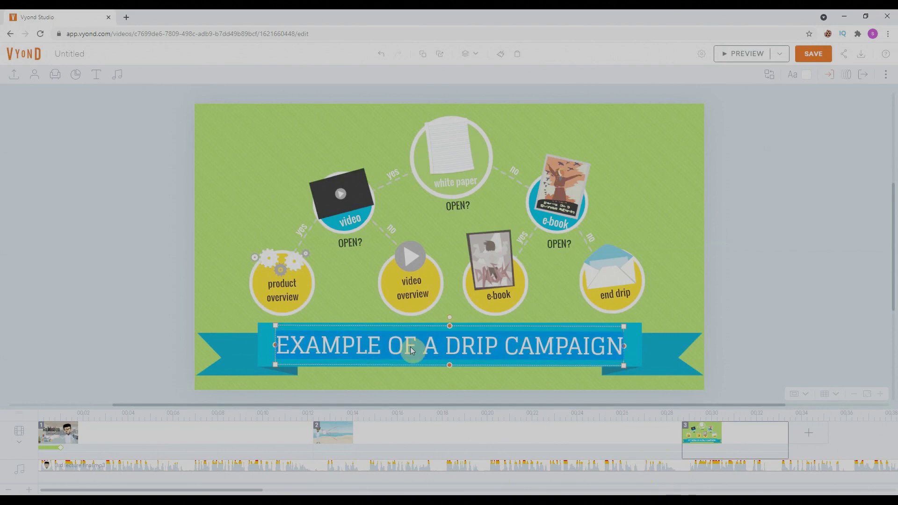
type("Ani")
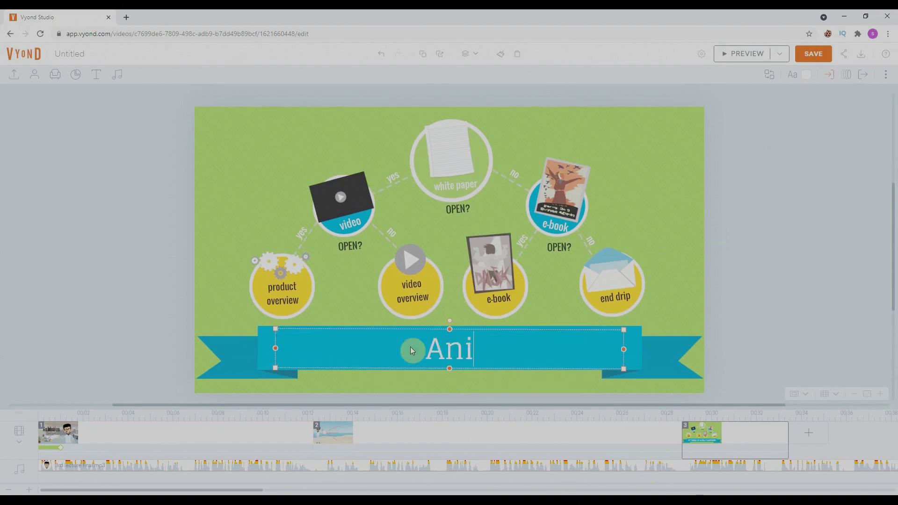
type("mation Making")
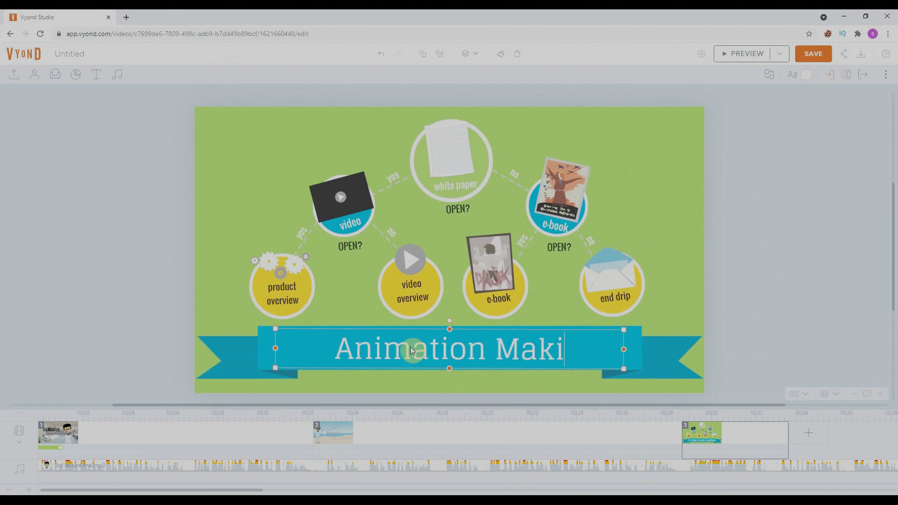
key("Escape")
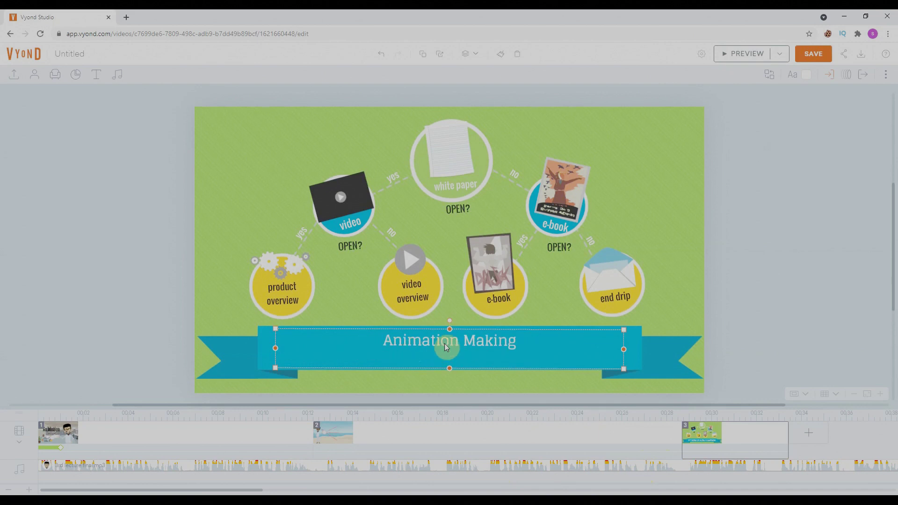
left_click(340, 193)
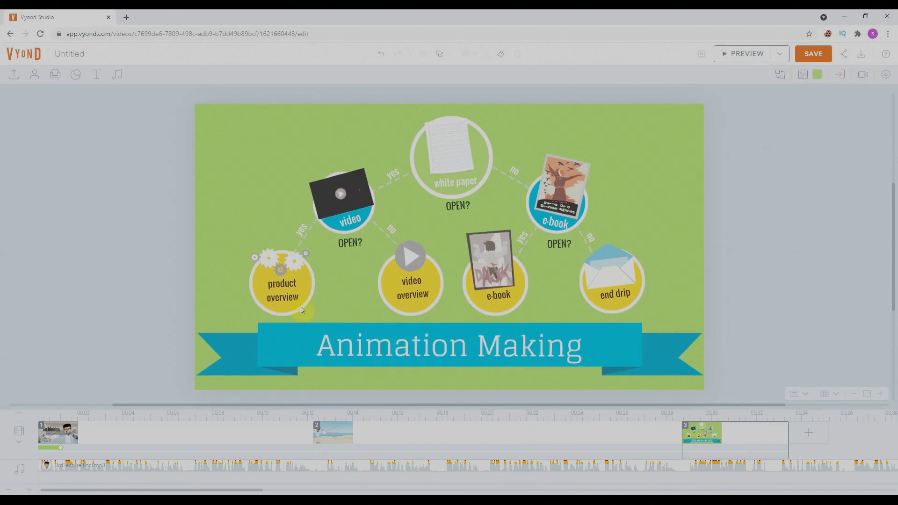
Relabel the product overview circle "Script" and the yellow e-book circle "StroyBoard"
left_click(280, 295)
left_click(279, 297)
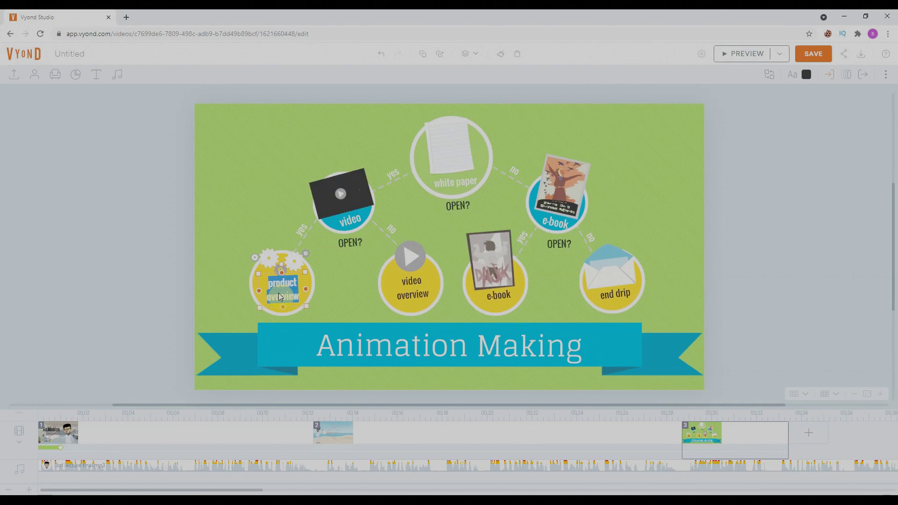
type("Script")
left_click(412, 296)
left_click(411, 296)
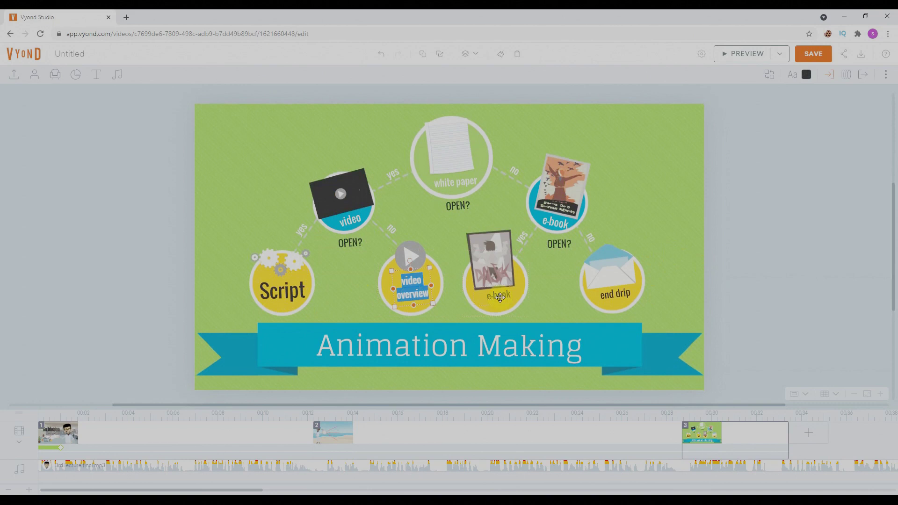
double_click(500, 297)
type("Storyboard")
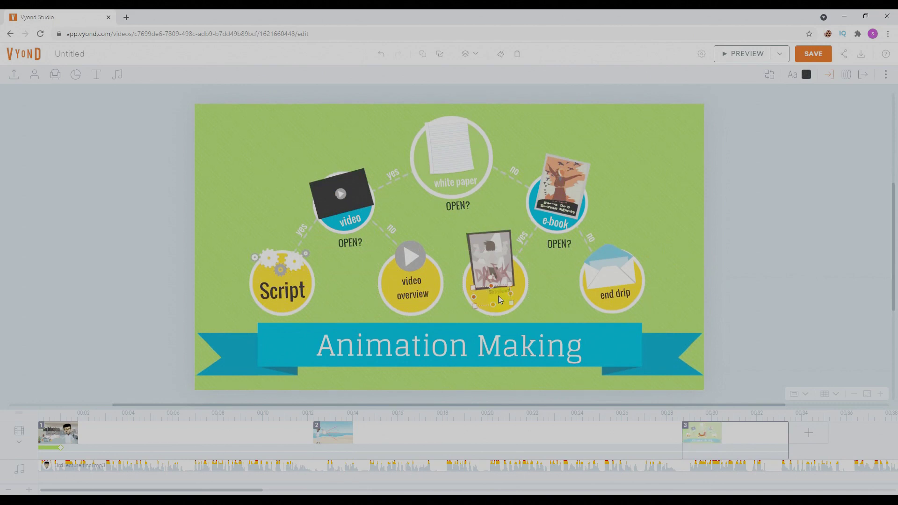
left_click(510, 300)
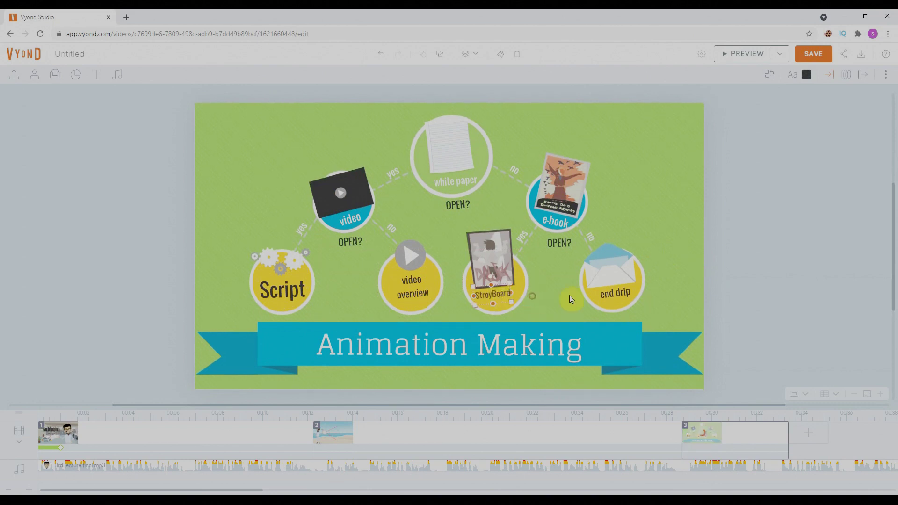
Change the end drip circle's label to "Voice Over"
double_click(616, 301)
type("Voice")
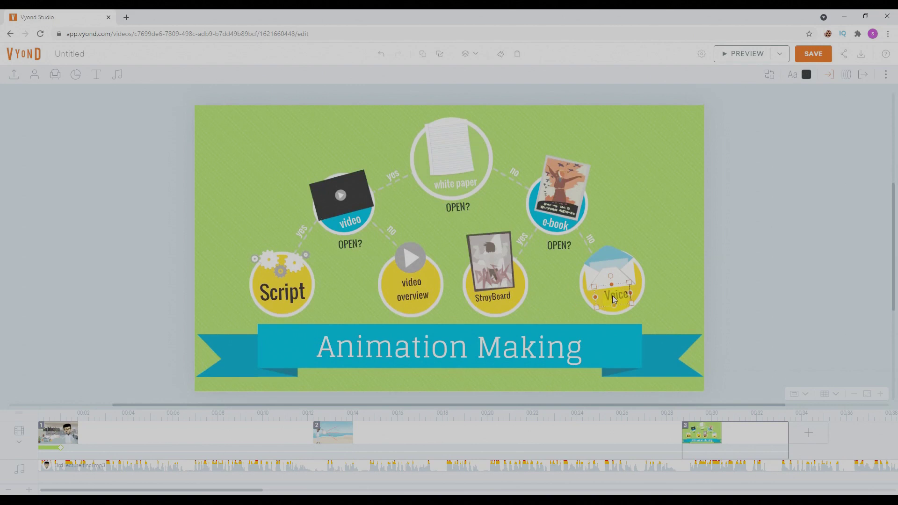
type(" Over")
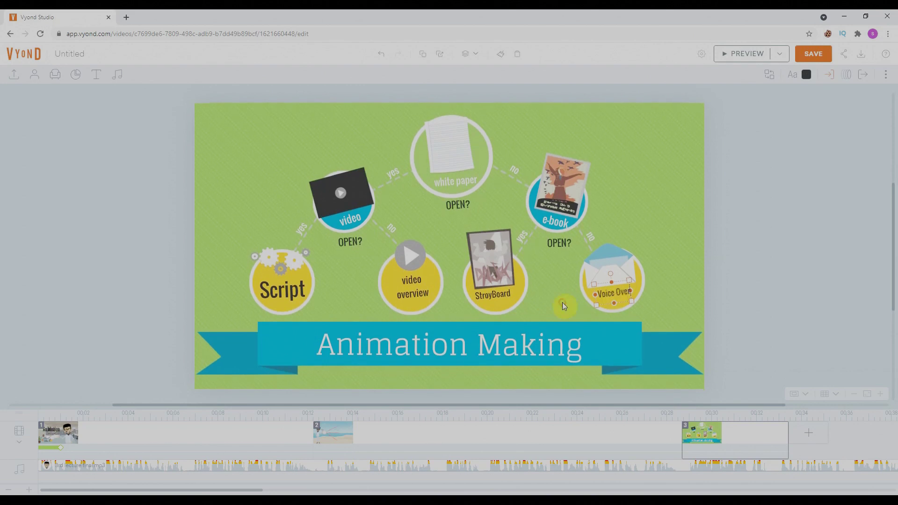
Replace the envelope on the Voice Over circle with the green round microphone prop and nudge it slightly up
left_click(611, 268)
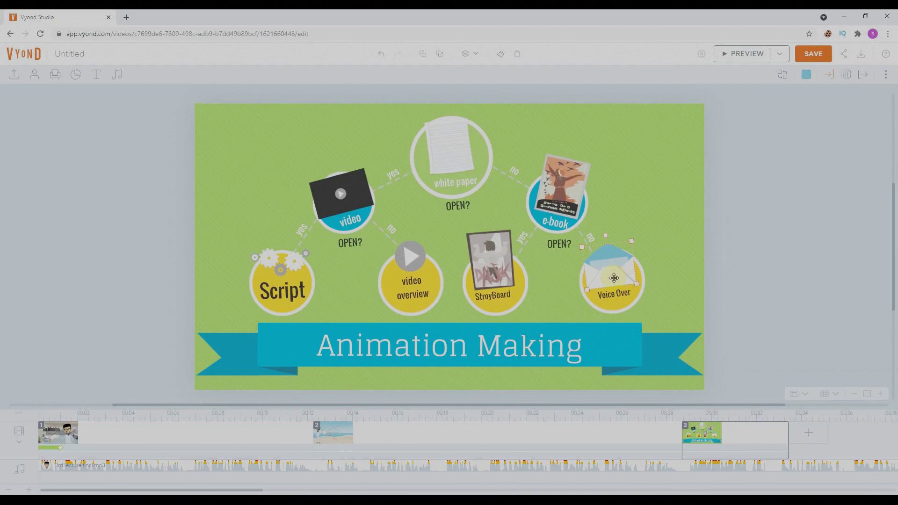
right_click(609, 267)
mouse_move(615, 416)
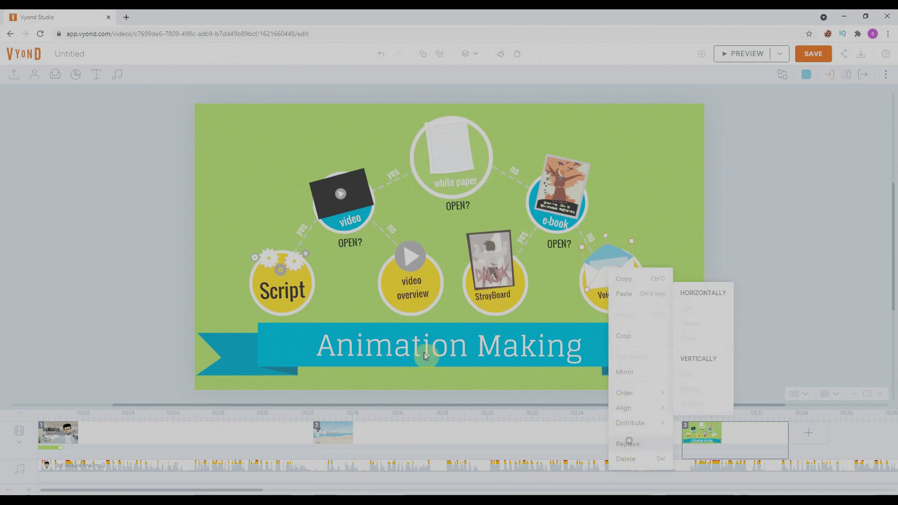
left_click(35, 91)
type("micr")
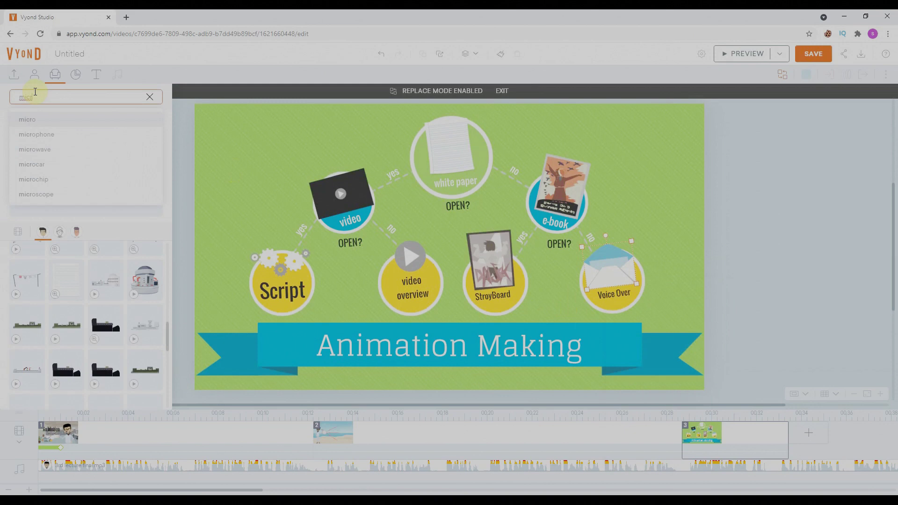
left_click(36, 134)
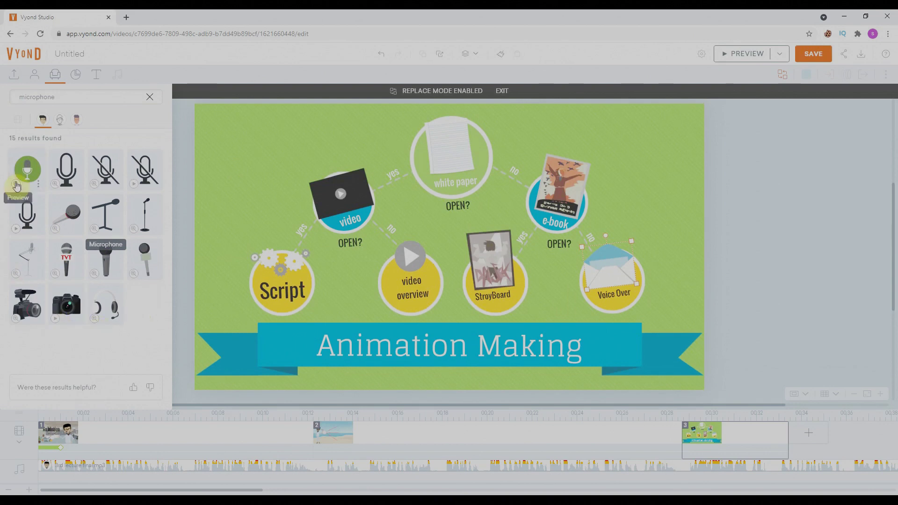
left_click(16, 229)
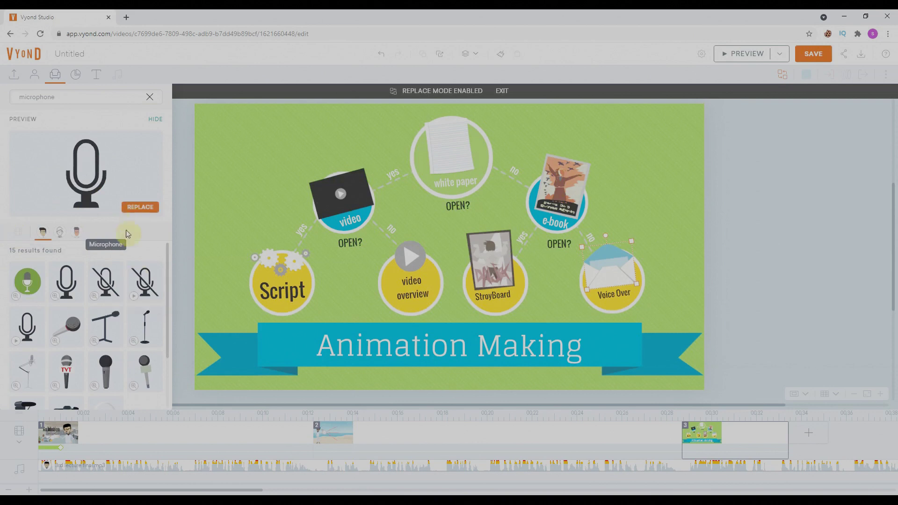
left_click(28, 282)
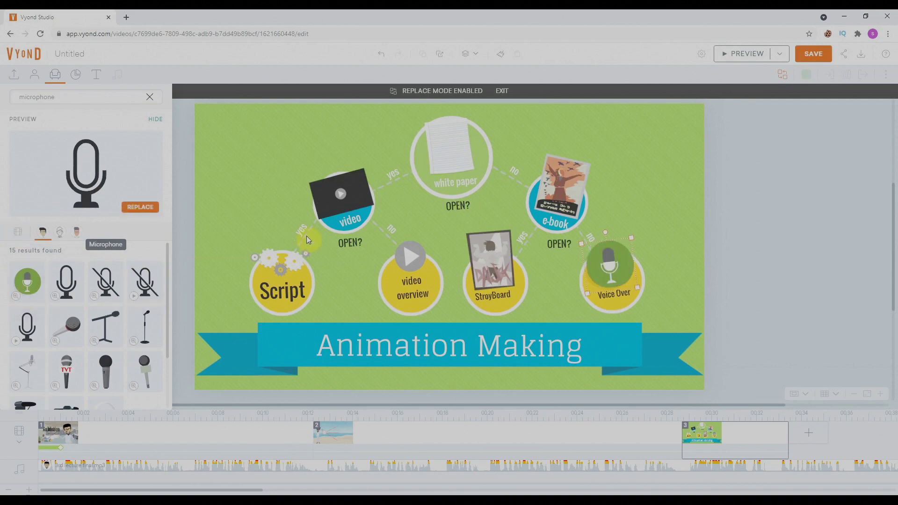
left_click_drag(609, 265, 607, 257)
Delete the blue e-book circle with its picture and label, plus the "yes", "no" and "OPEN?" texts on that branch
left_click(557, 243)
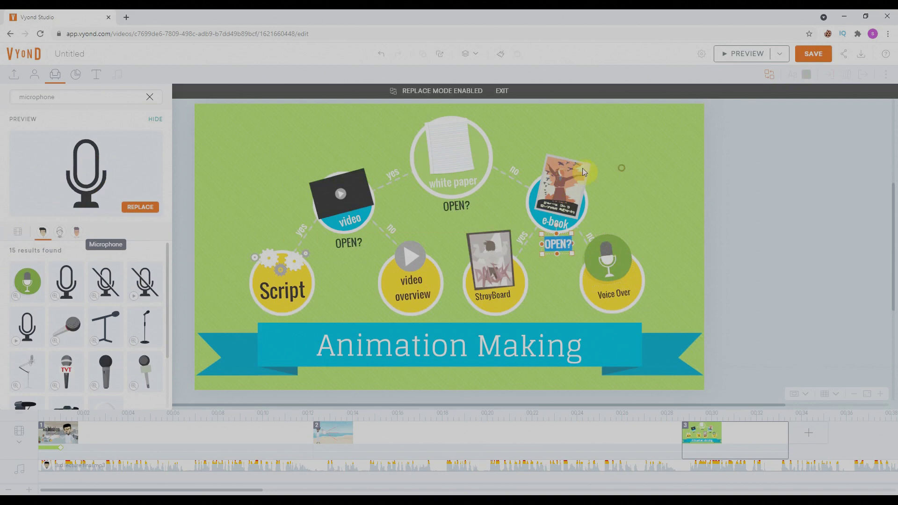
left_click(583, 172)
right_click(512, 171)
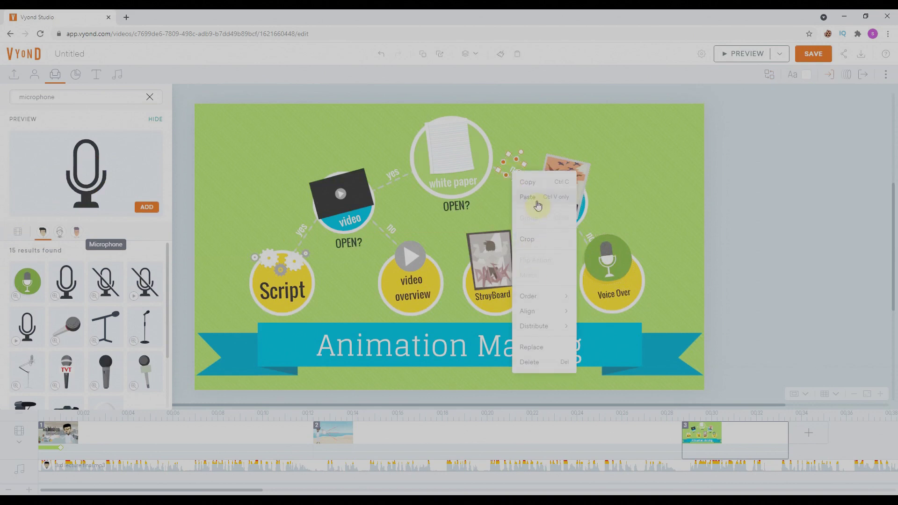
left_click(568, 190)
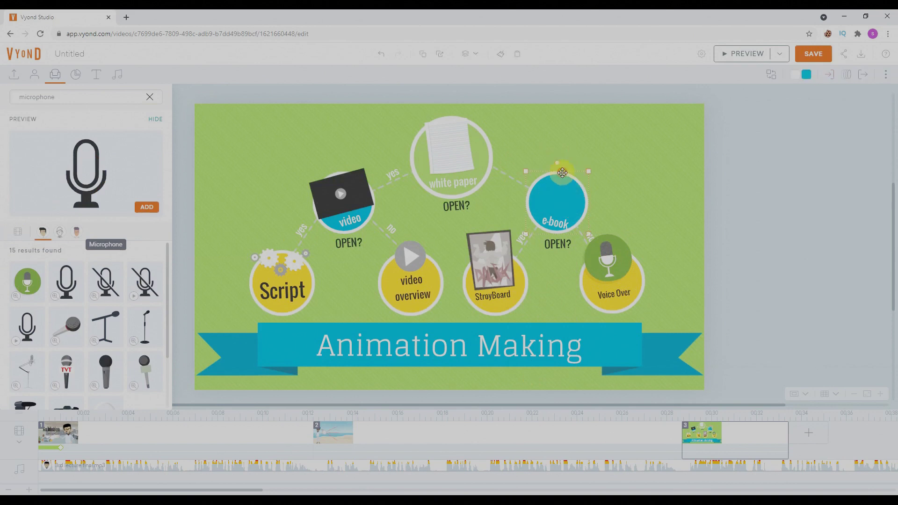
key("Delete")
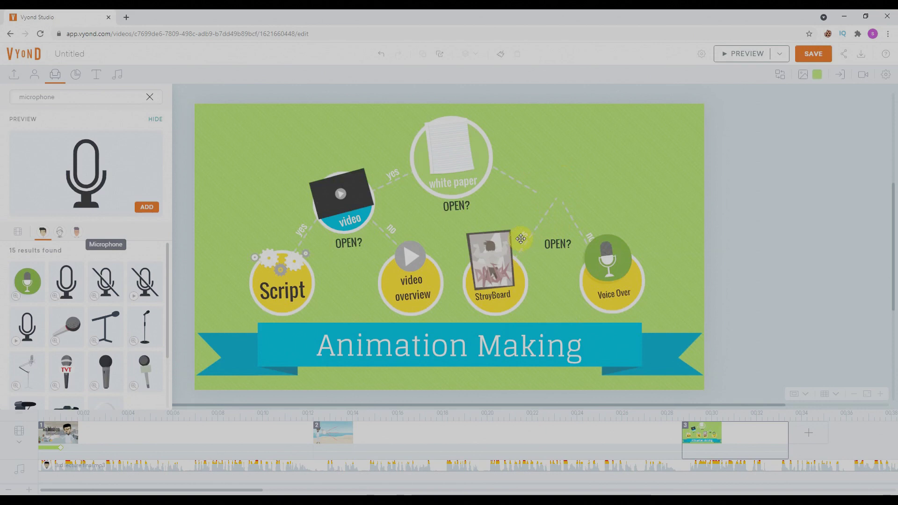
left_click(589, 235)
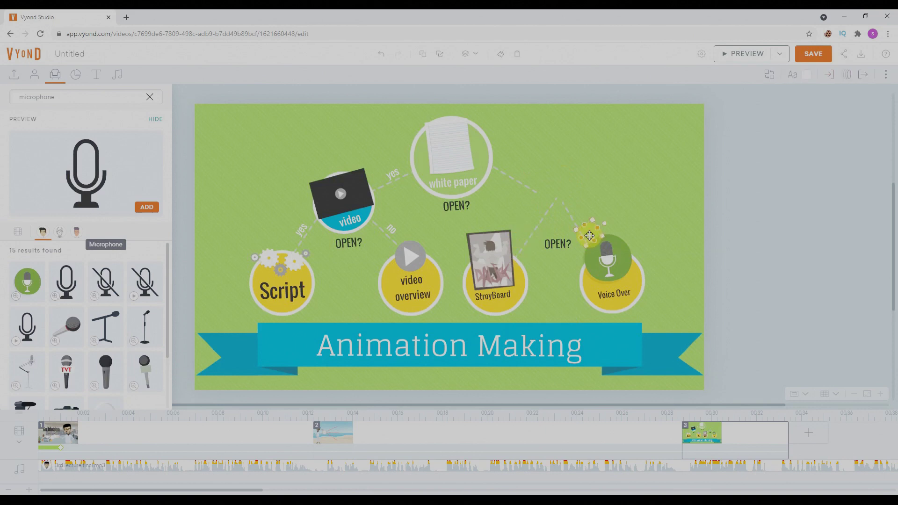
left_click(553, 243)
key("Delete")
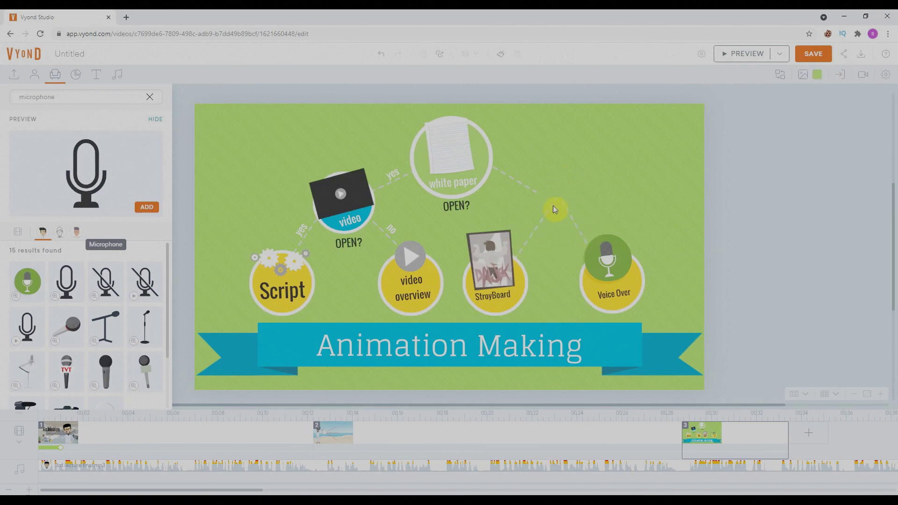
Shift the white paper circle's outgoing dashed line to the junction of the two lower lines, and delete the "yes" label between white paper and video
left_click(540, 188)
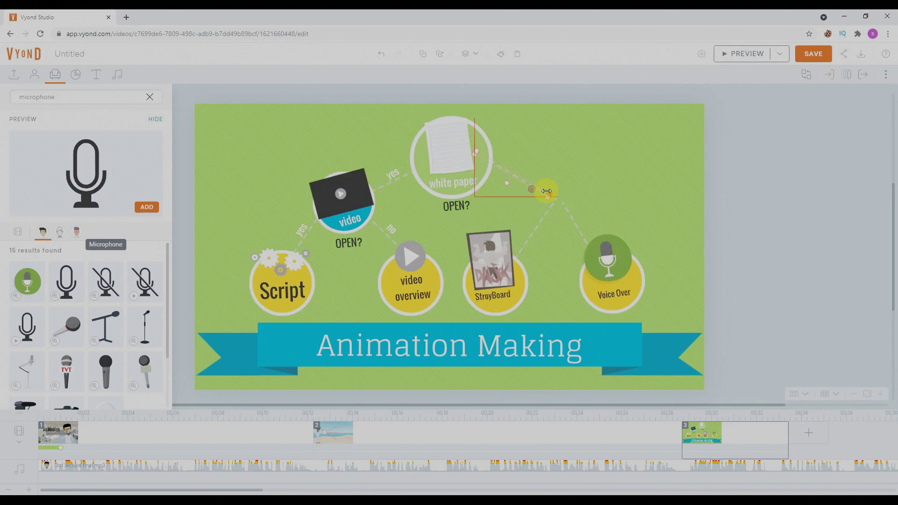
left_click_drag(548, 192, 550, 193)
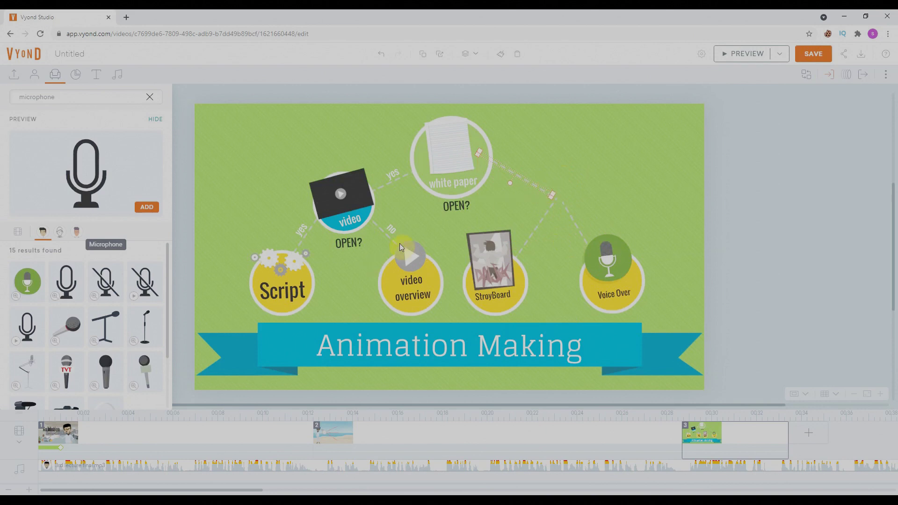
left_click(392, 173)
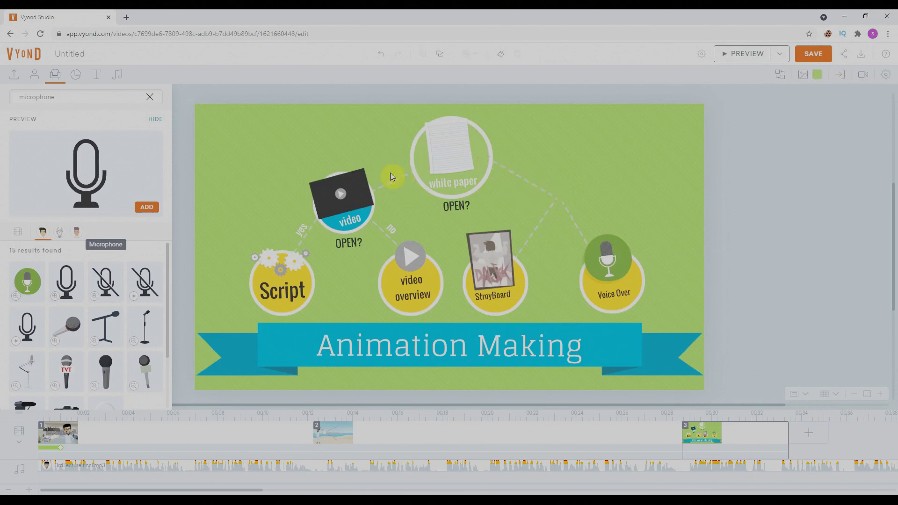
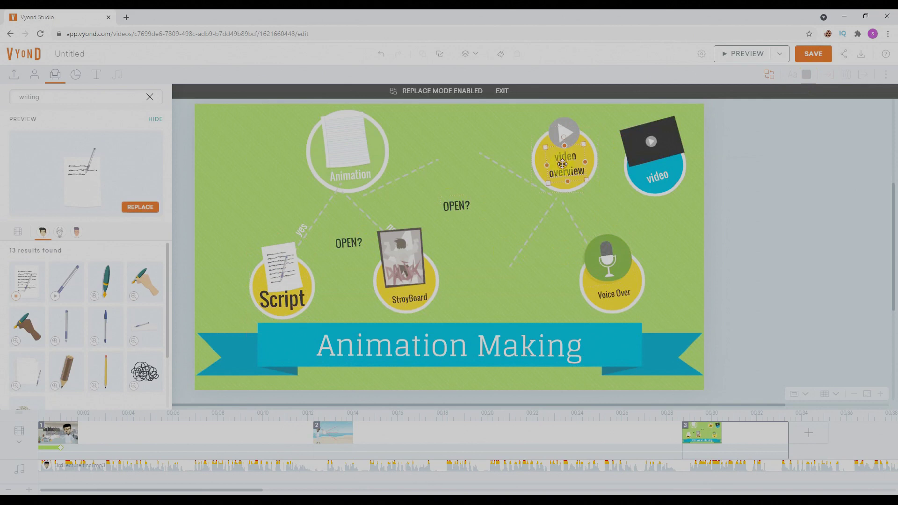
Relabel the yellow video overview circle "Start" and the blue video circle "Animation"
double_click(564, 168)
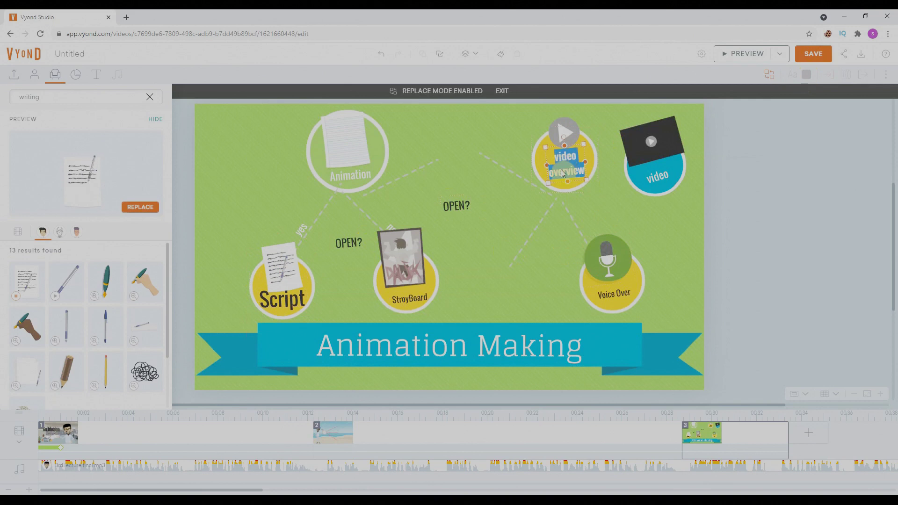
type("Star")
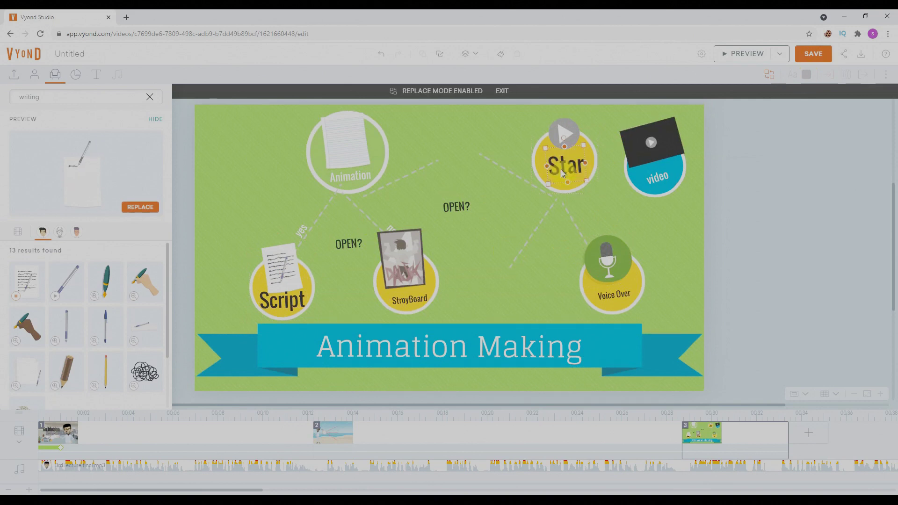
type("t")
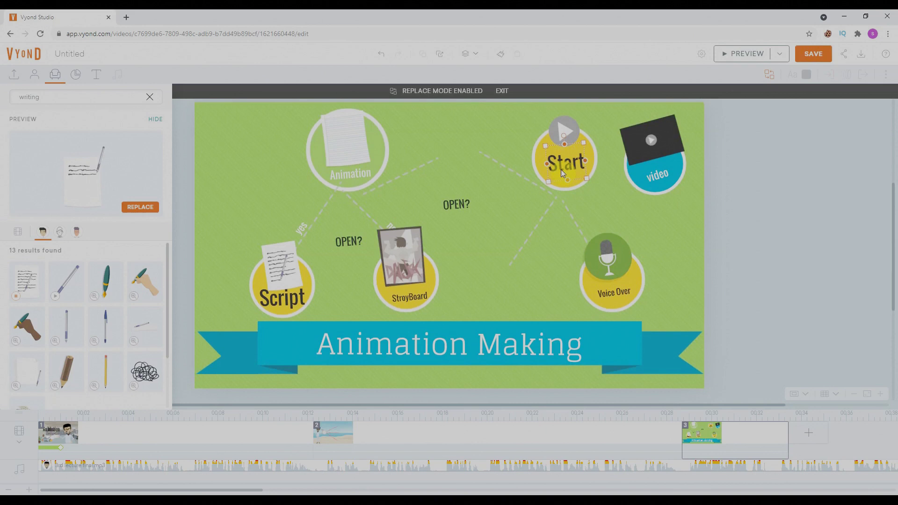
key("Escape")
left_click(342, 242)
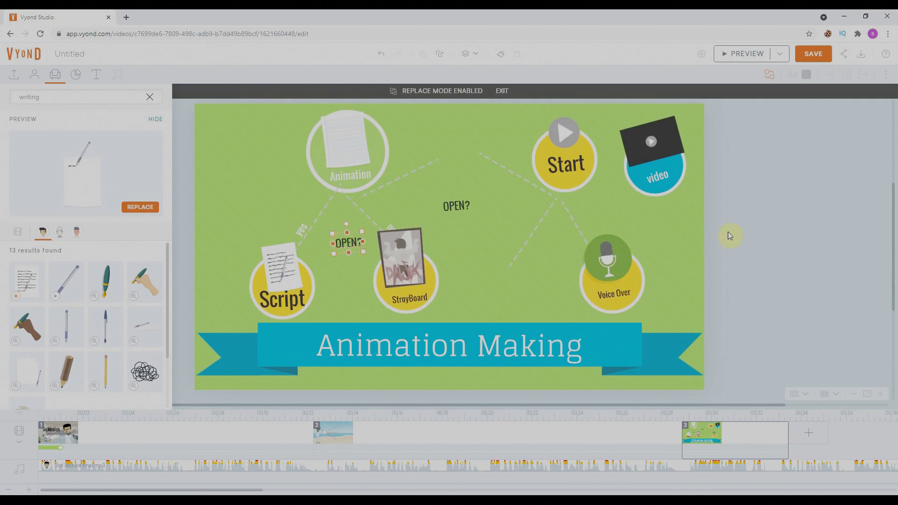
left_click(657, 181)
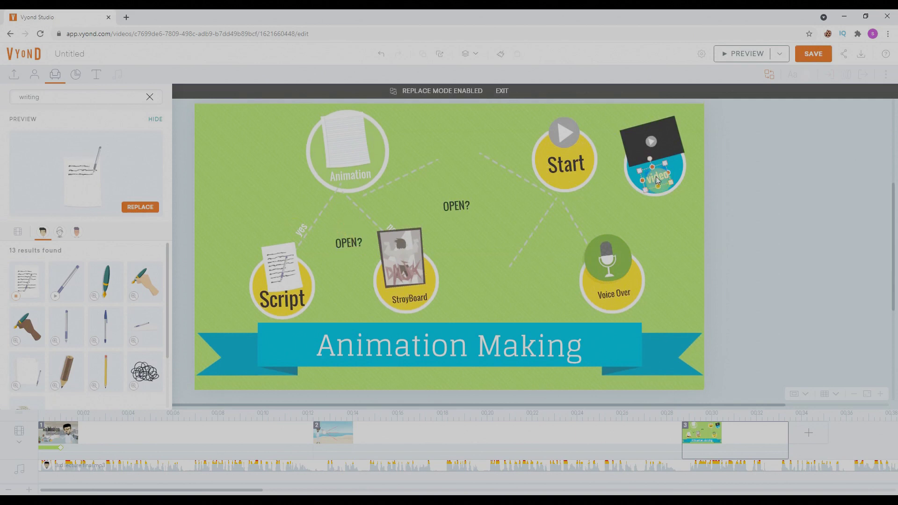
double_click(657, 181)
type("Animation")
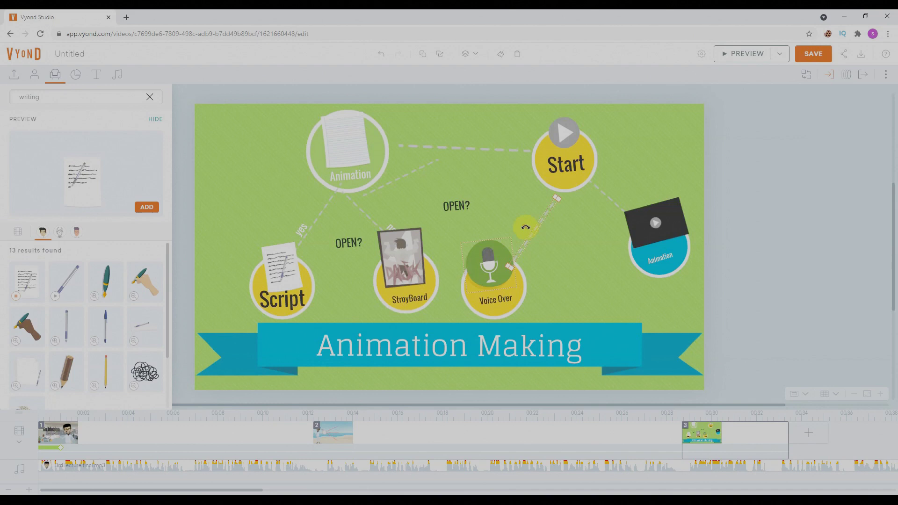
Move the Voice Over circle's dashed line between it and the white Animation circle, and delete the "OPEN?" text beside it
left_click_drag(524, 226, 429, 216)
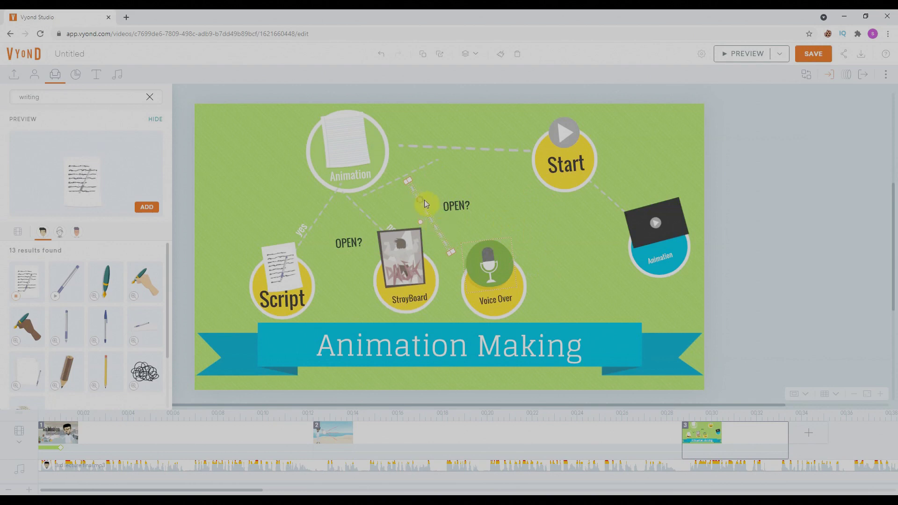
left_click_drag(425, 204, 427, 199)
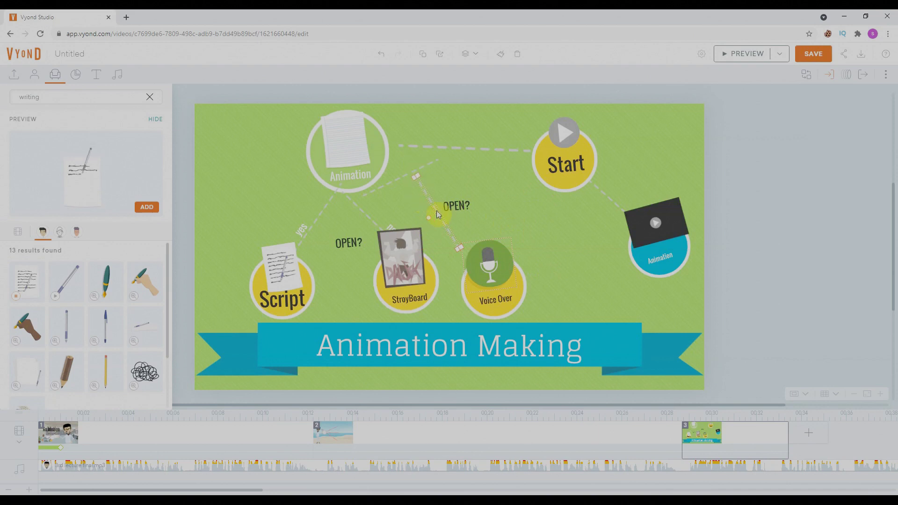
left_click(466, 208)
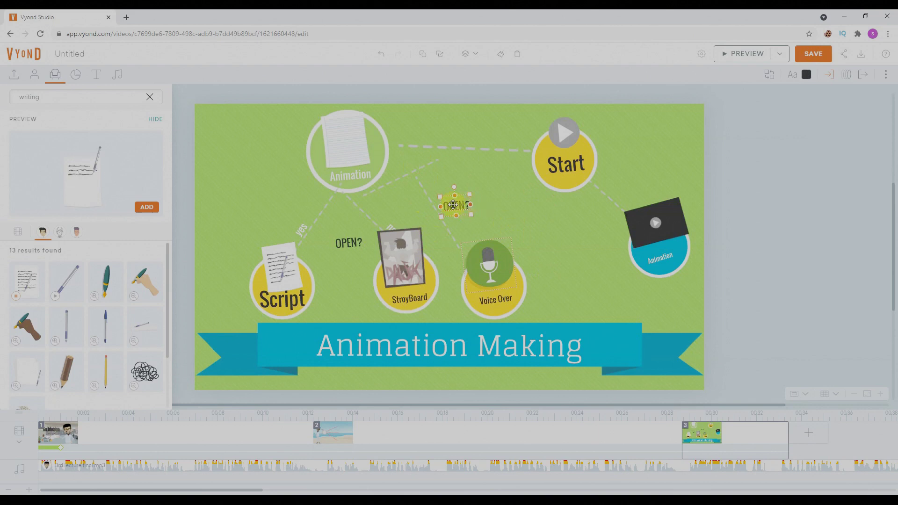
key("Delete")
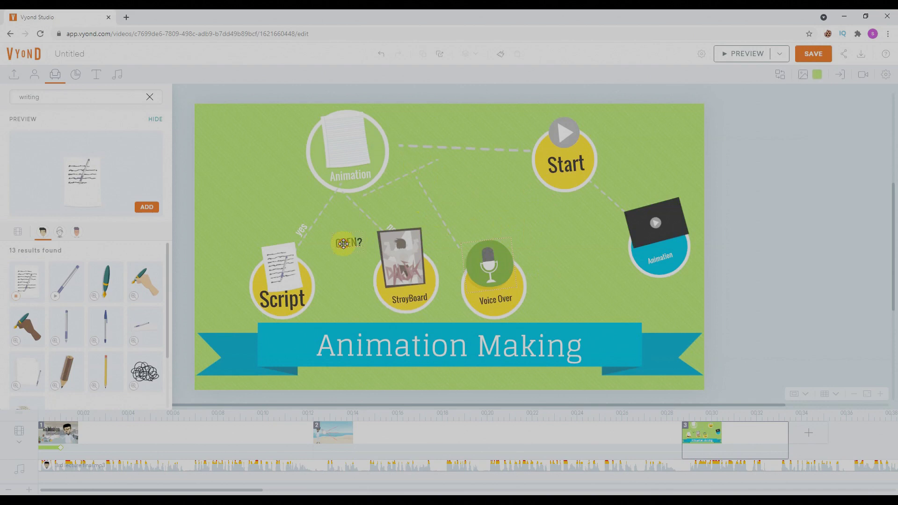
Line up the two dashed segments to link the white Animation circle with Voice Over, and delete the leftover "OPEN?" and "yes" labels
left_click(436, 211)
left_click_drag(436, 212, 460, 219)
left_click(401, 176)
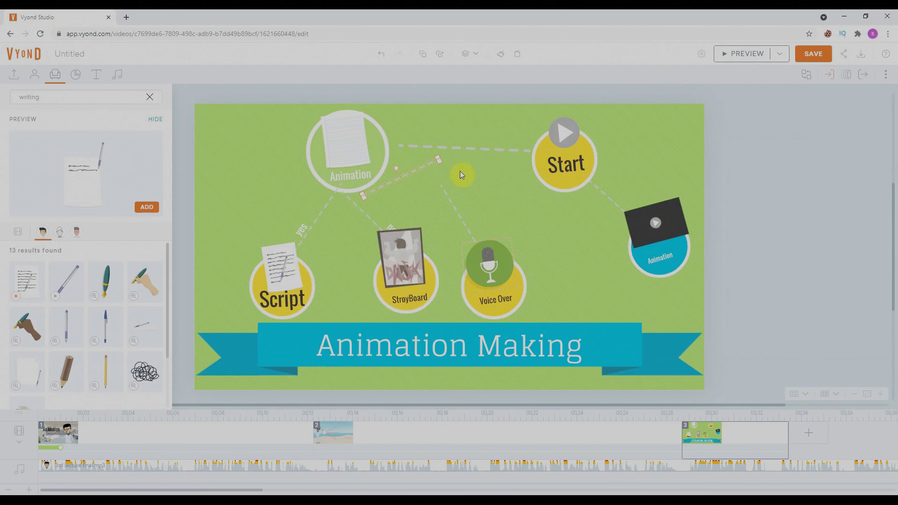
left_click_drag(394, 167, 403, 139)
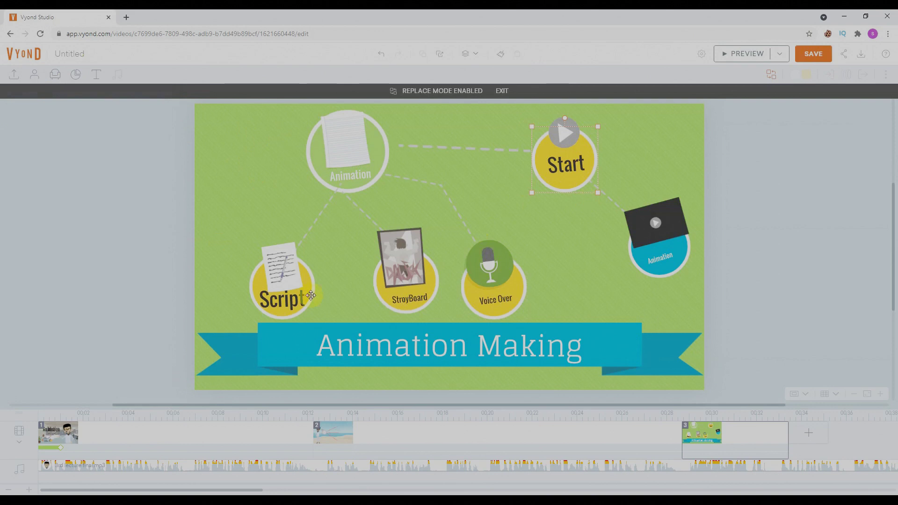
Replace the yellow circle behind "Start" with the green "Button press" prop, searching the props for "rectangle"
right_click(591, 155)
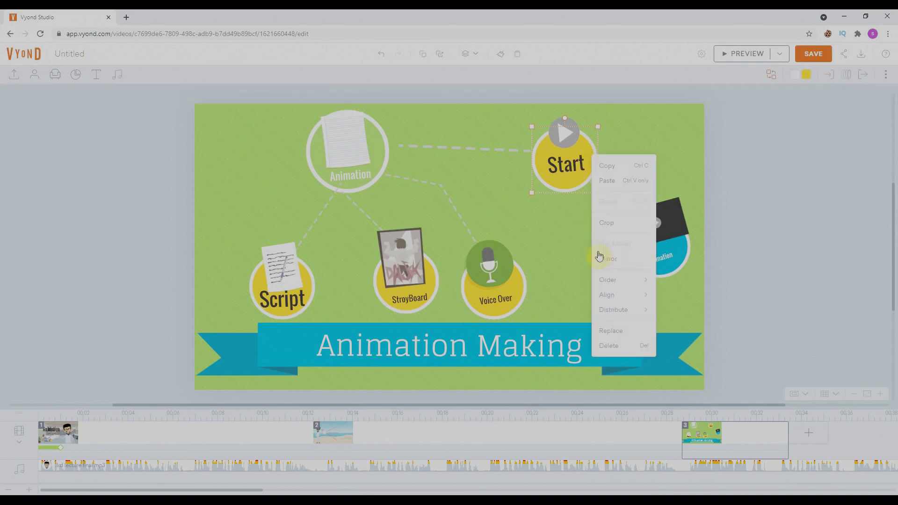
left_click(616, 331)
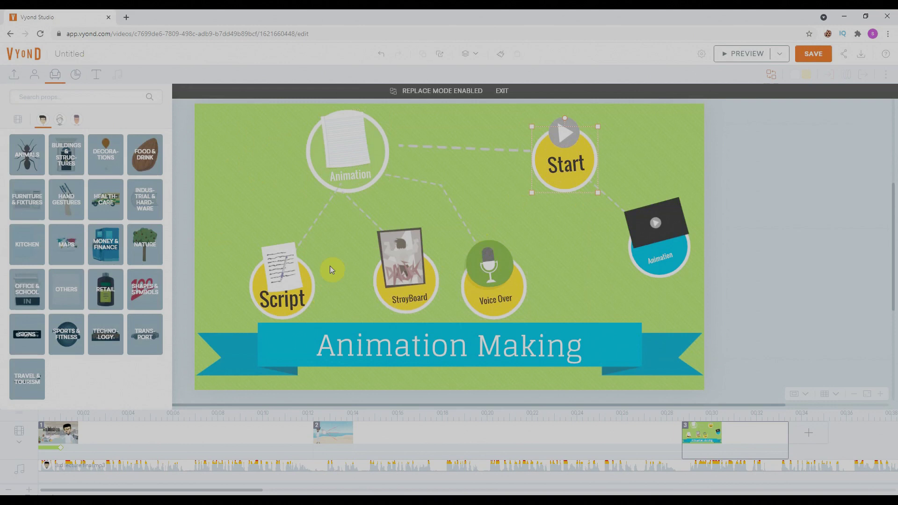
left_click(47, 95)
type("rectangle")
key("Return")
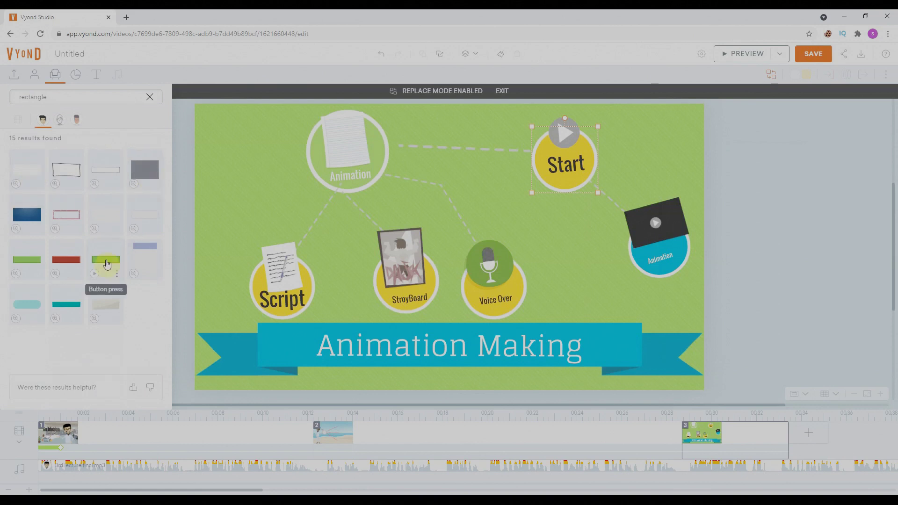
left_click(96, 281)
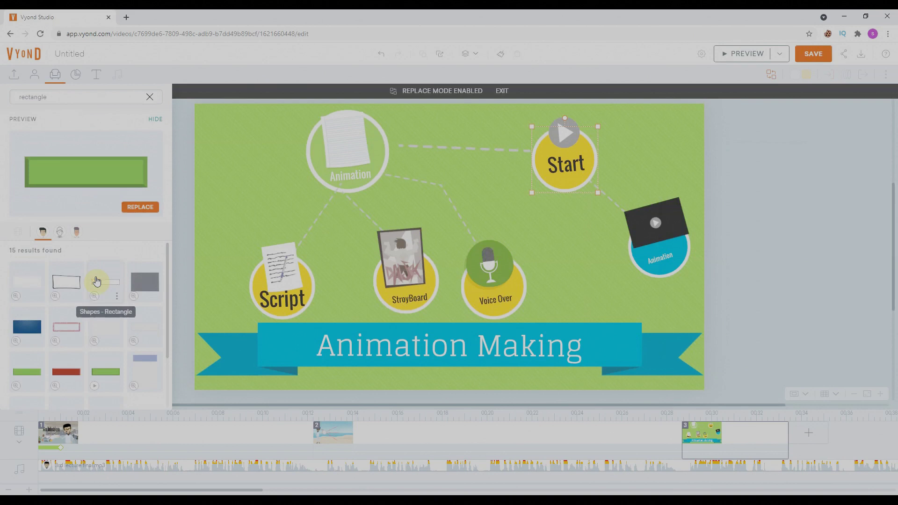
left_click(134, 213)
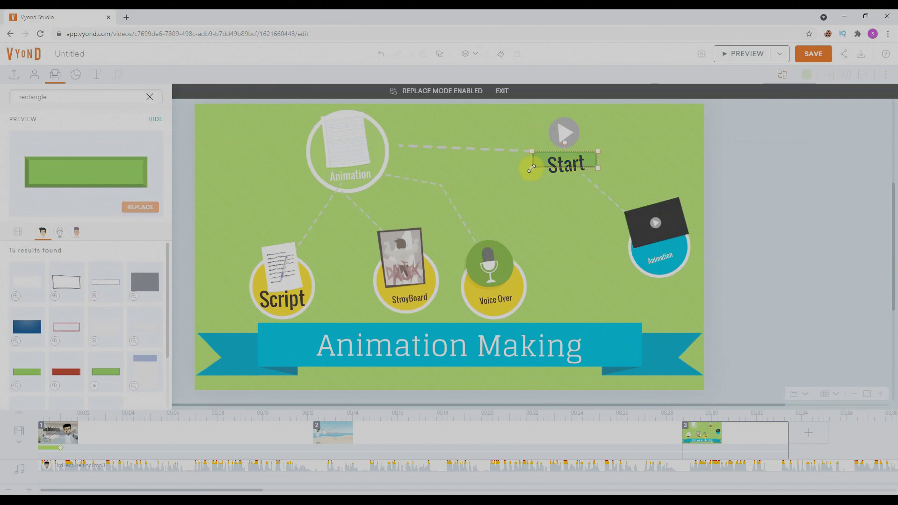
Enlarge the green button toward the white Animation circle and place the "Start" text and grey play icon on it
left_click_drag(530, 168, 494, 211)
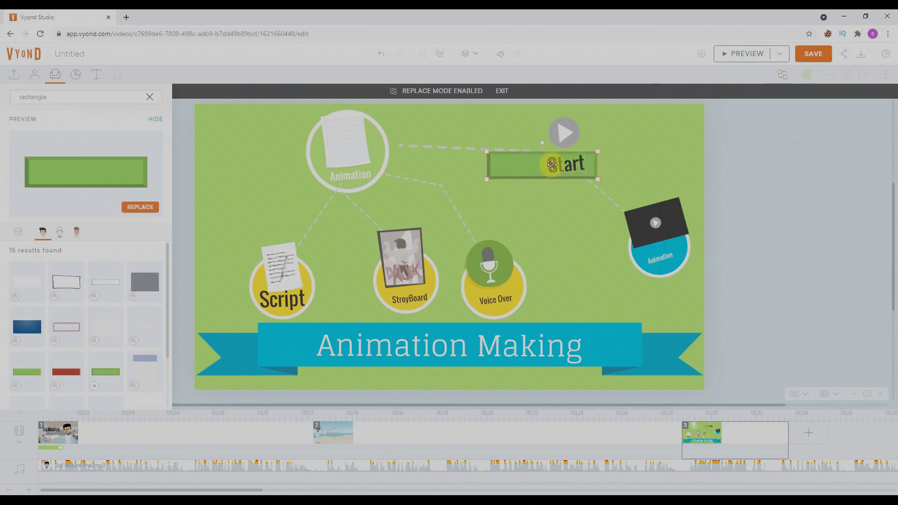
left_click_drag(551, 167, 527, 164)
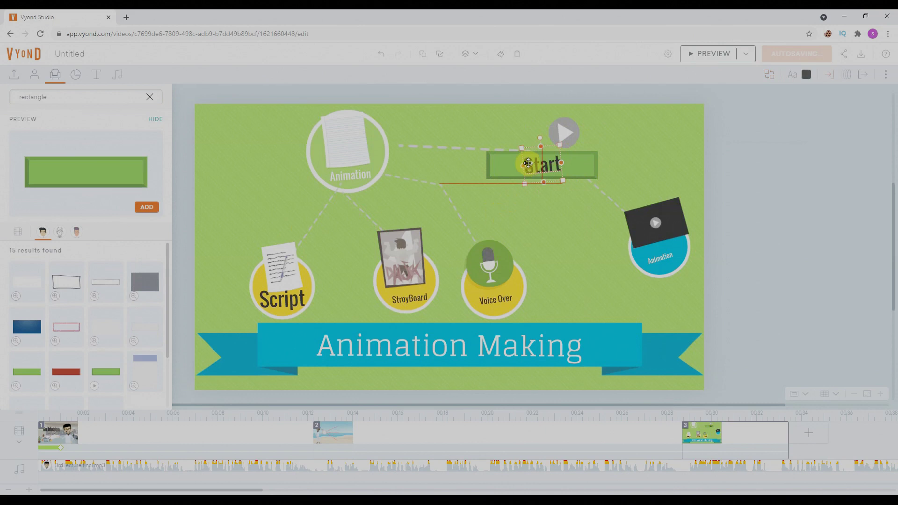
left_click_drag(567, 124, 509, 157)
Shift the upper dashed line to join the white Animation circle and the green button, and nudge the "Start" text away from the play icon
left_click(460, 148)
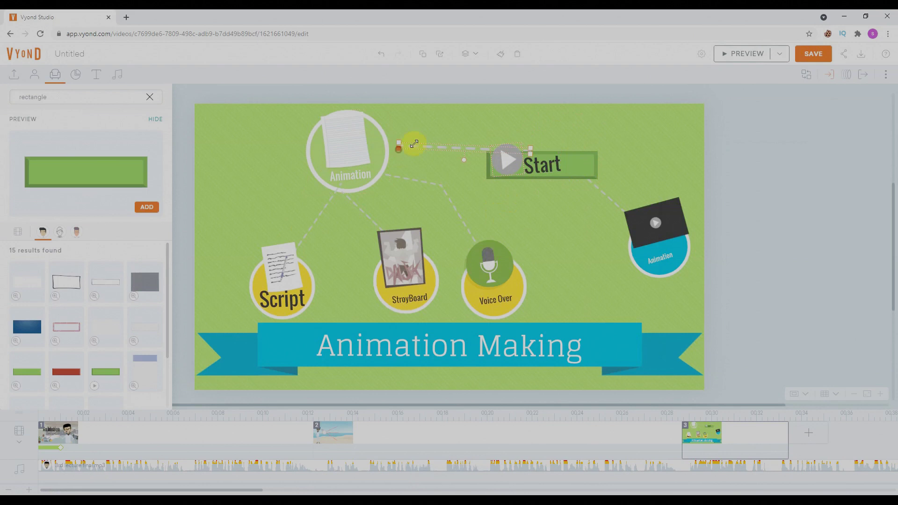
mouse_move(414, 143)
left_mouse_down()
mouse_move(447, 145)
mouse_move(405, 152)
left_mouse_up()
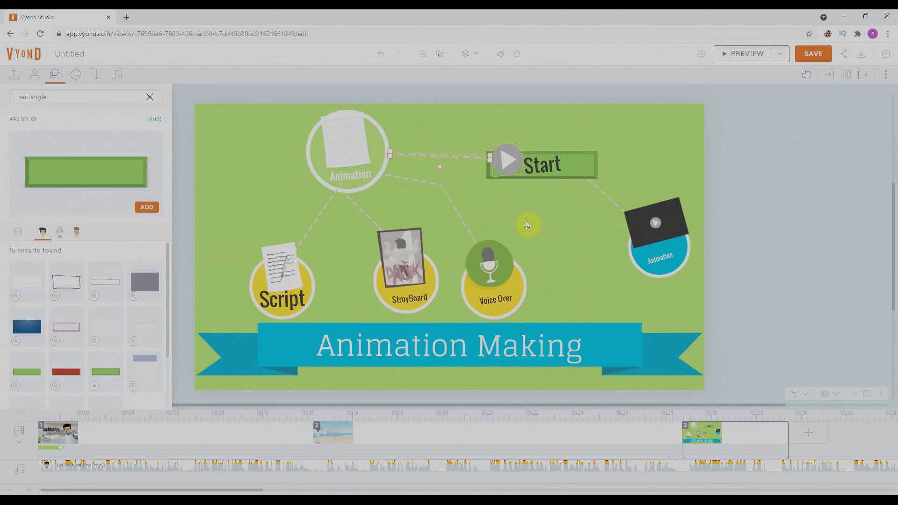
left_click(553, 164)
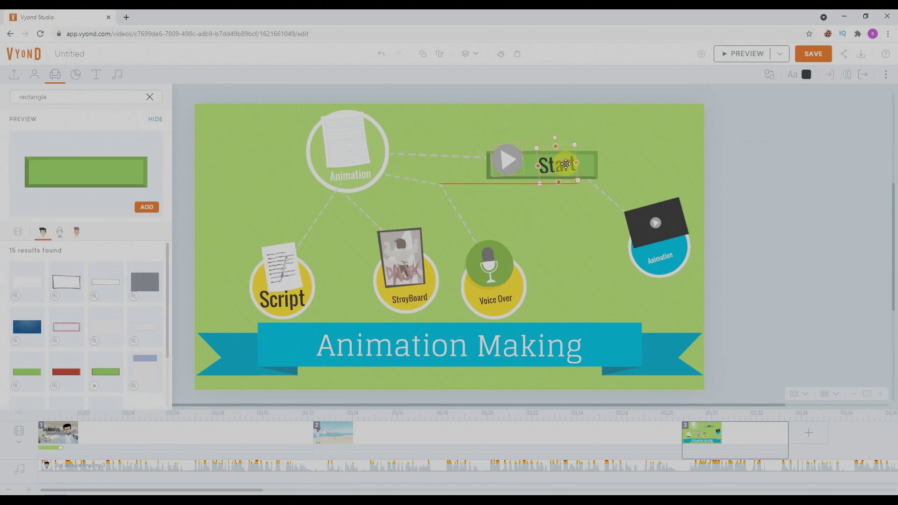
left_click_drag(553, 164, 568, 164)
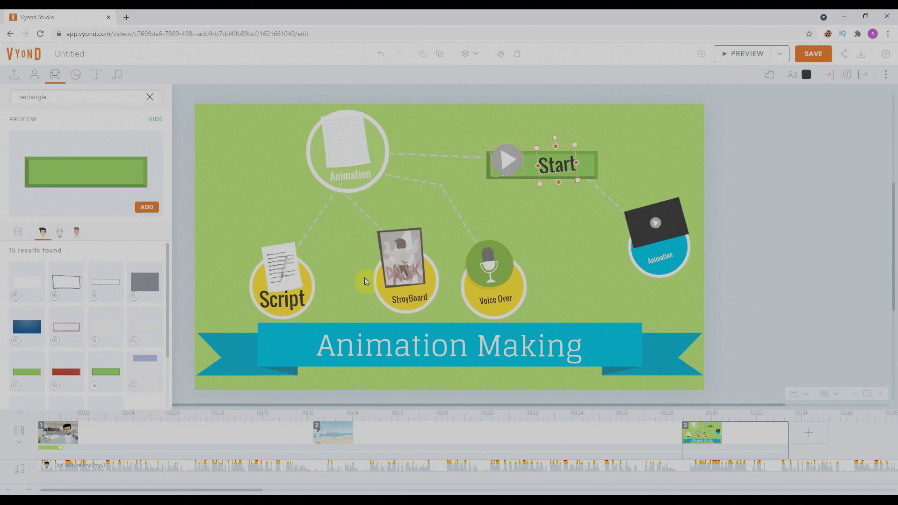
Move the StroyBoard and Voice Over circles closer to the Script circle, with their dashed lines meeting the white Animation circle
left_click(420, 299)
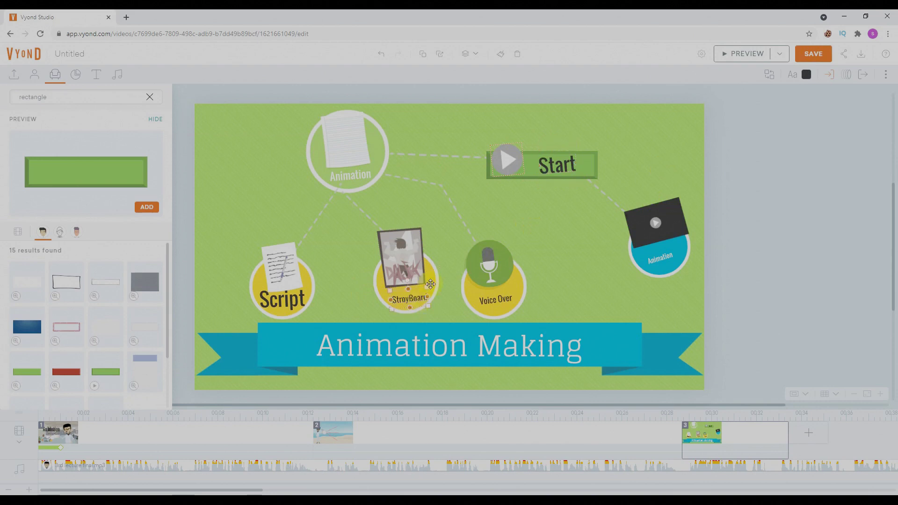
left_click(520, 292)
left_click_drag(502, 280, 474, 258)
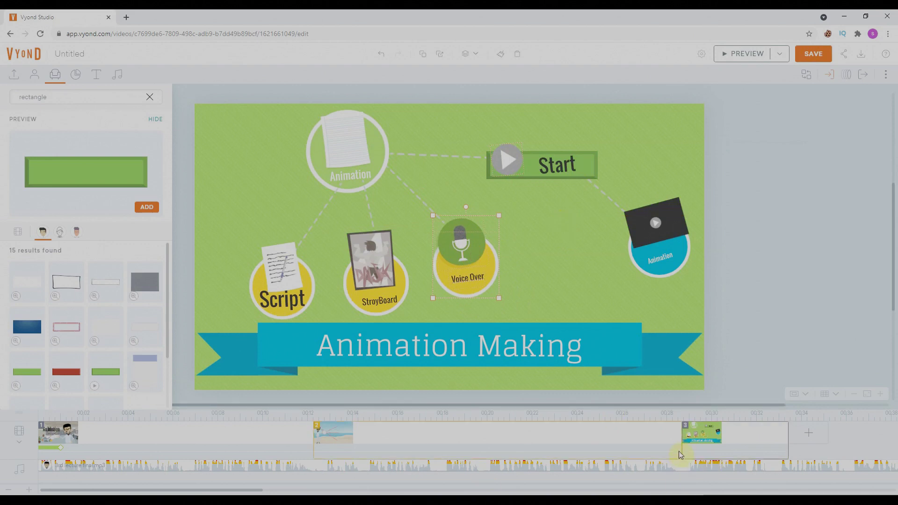
Shorten the beach scene to end at about 20 s and extend the Animation Making scene to about 28 s
left_click_drag(682, 452, 445, 449)
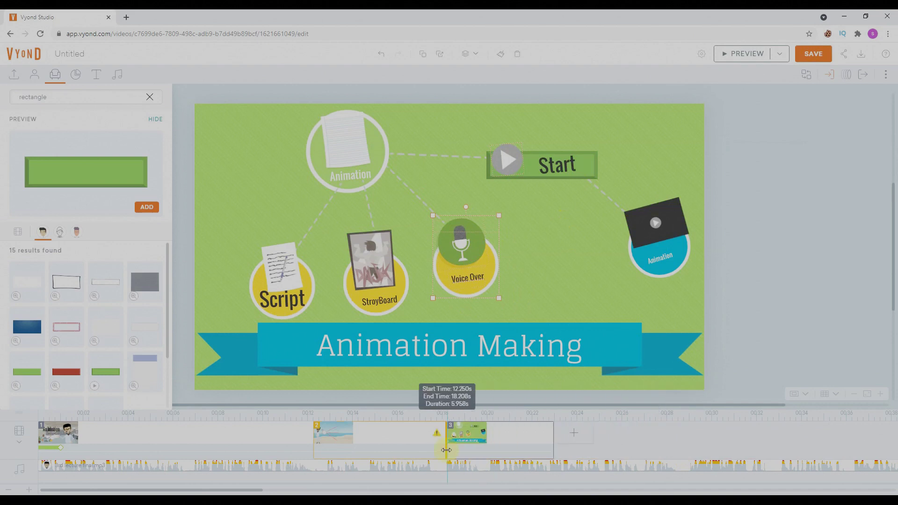
left_click_drag(446, 450, 489, 449)
left_click(597, 444)
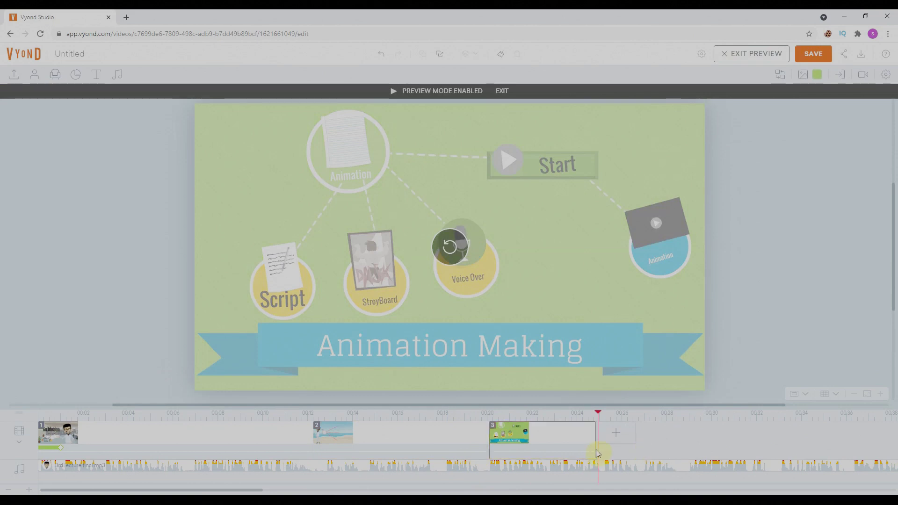
left_click_drag(596, 451, 676, 449)
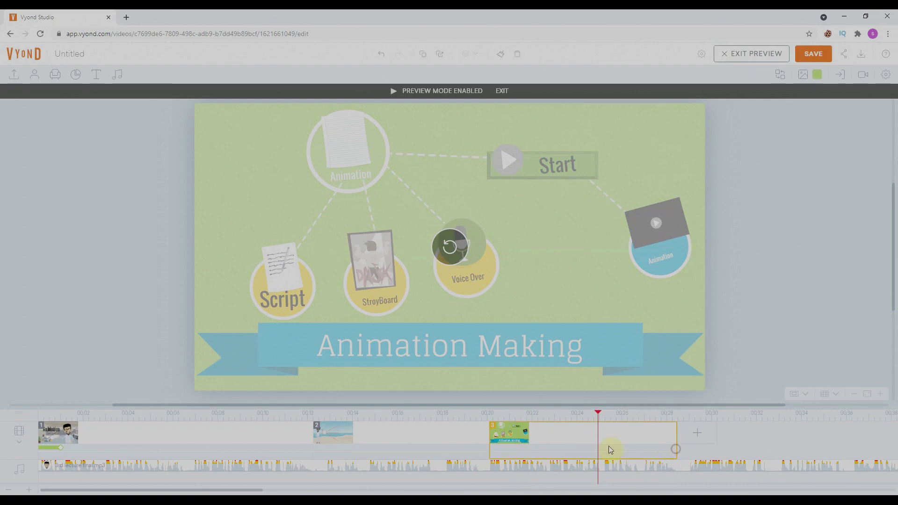
Preview the Motion Graphics Stripes and Rings transitions for the Animation Making scene and apply "Motion Graphics - Rings"
left_click(526, 445)
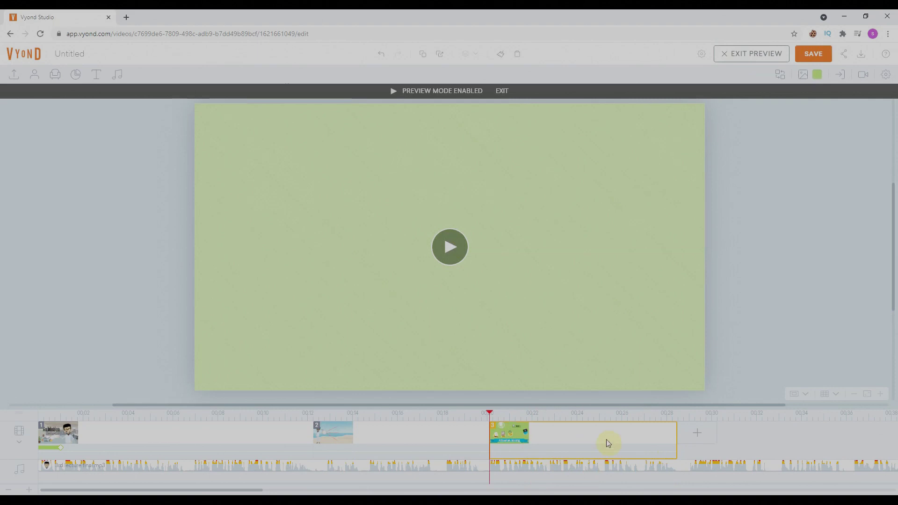
left_click(840, 76)
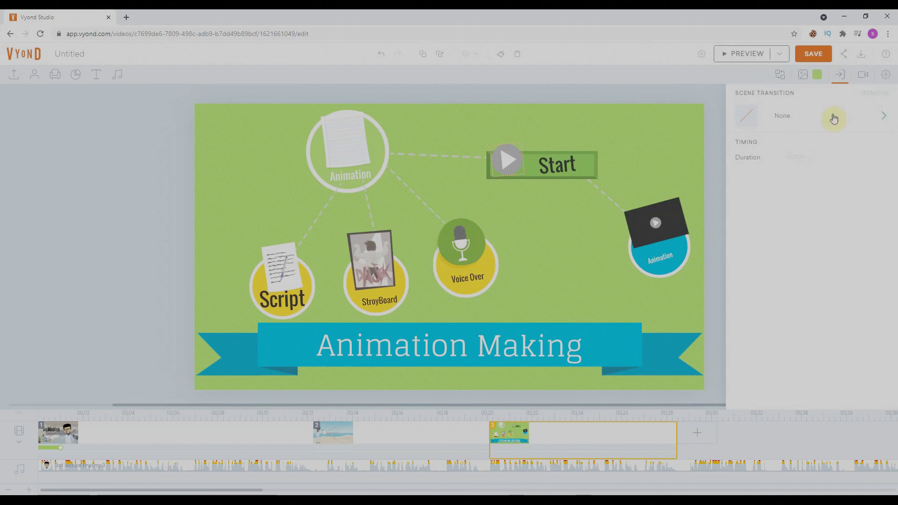
left_click(809, 127)
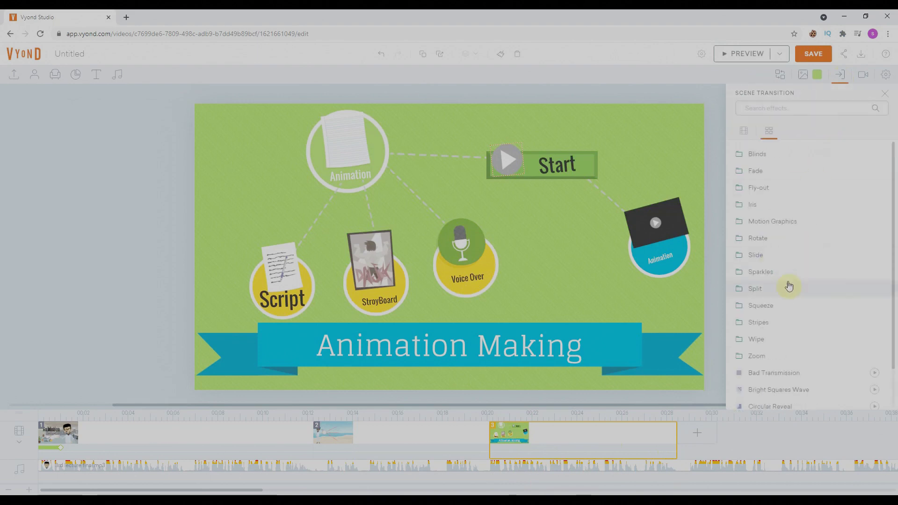
left_click(777, 224)
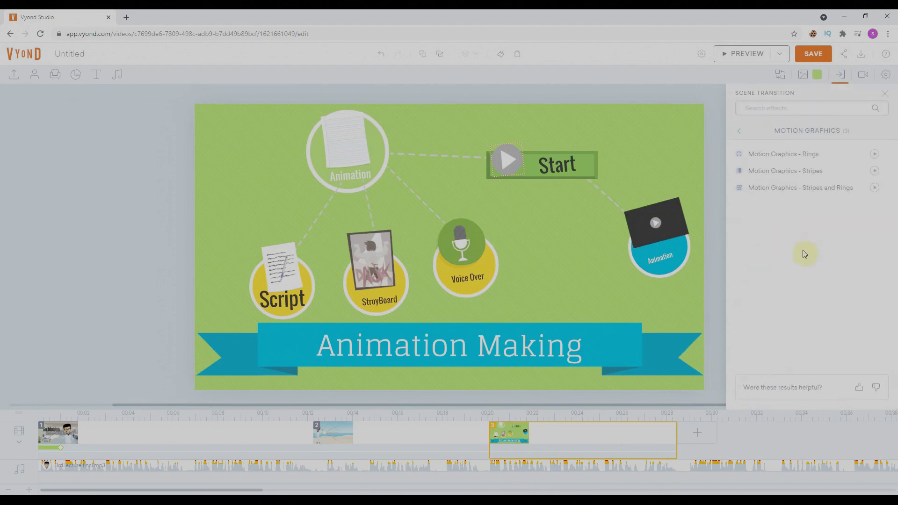
left_click(874, 172)
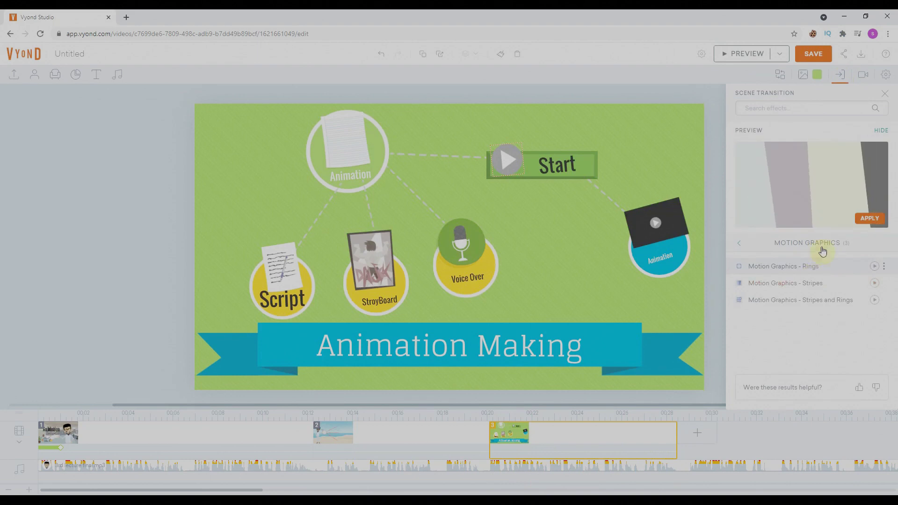
left_click(874, 266)
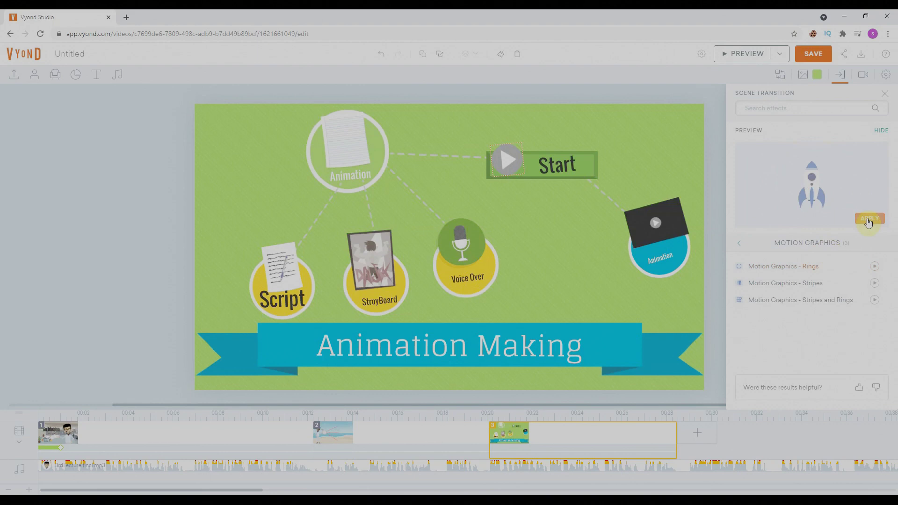
left_click(869, 222)
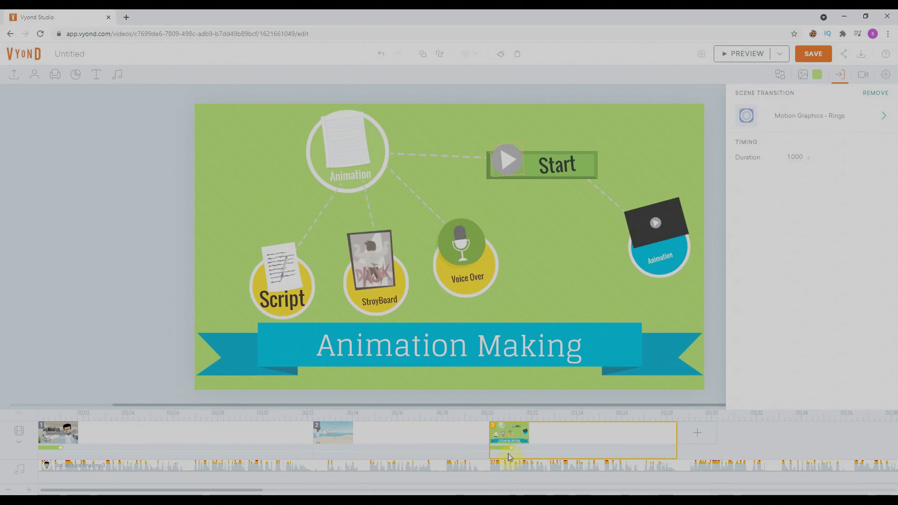
Play back the video from the beach scene through the Animation Making scene
left_click(449, 449)
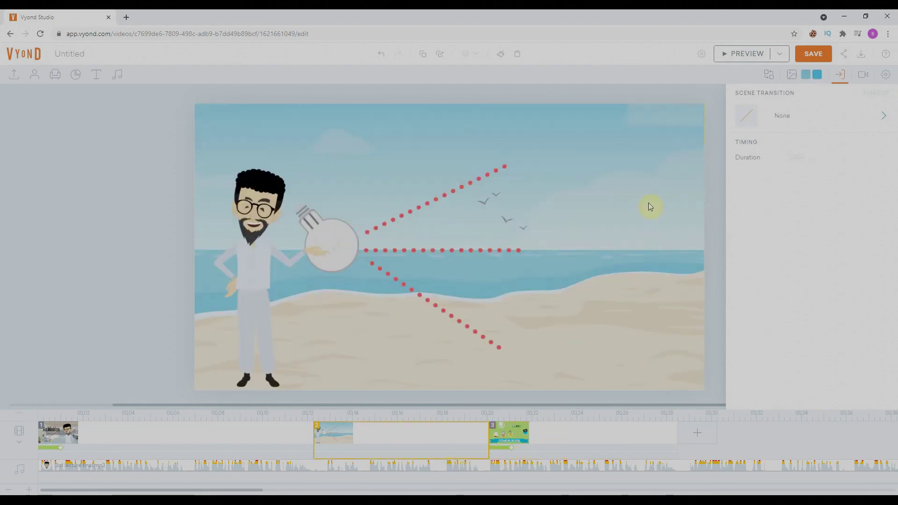
left_click(757, 60)
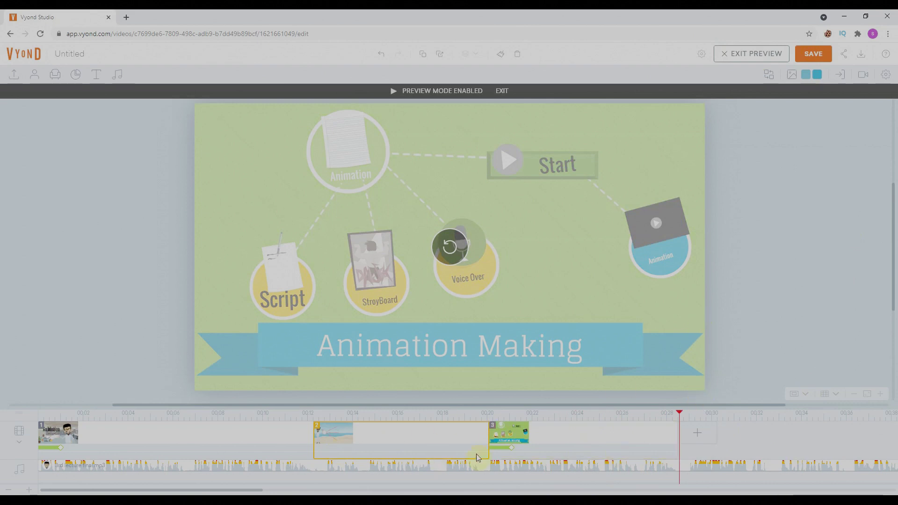
left_click(423, 452)
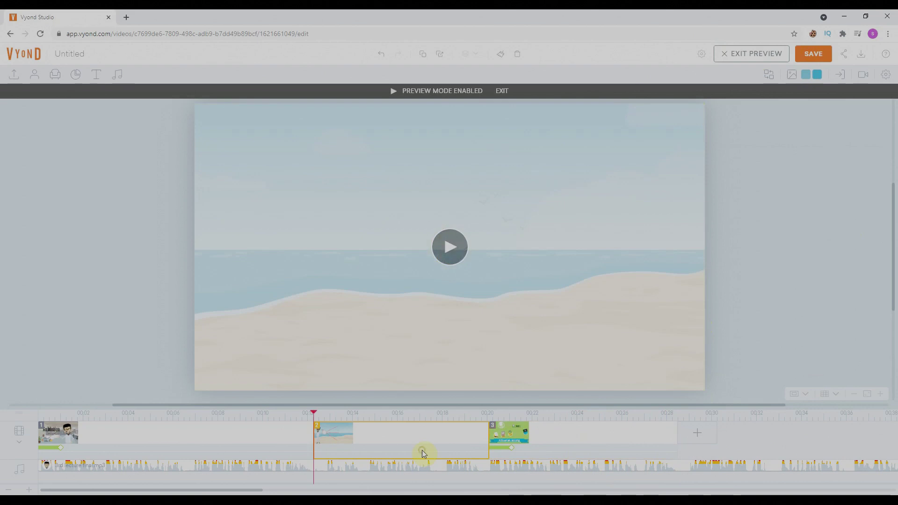
Duplicate the beach scene and move the copy to the end of the timeline, behind the Animation Making scene
left_click(421, 450)
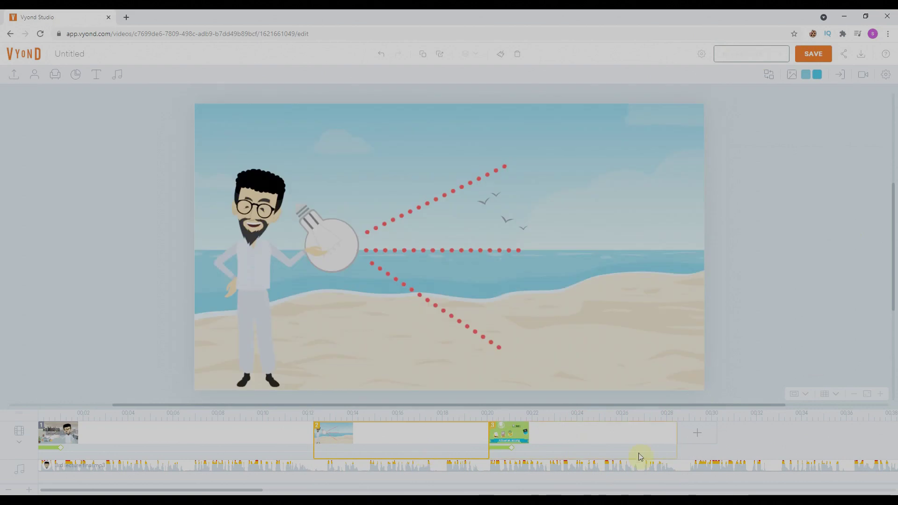
left_click(697, 436)
left_click(754, 438)
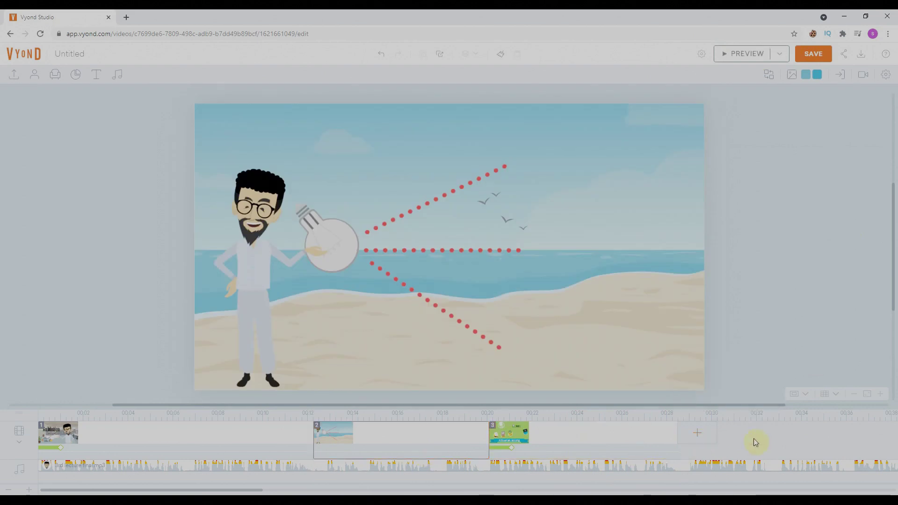
left_click(382, 442)
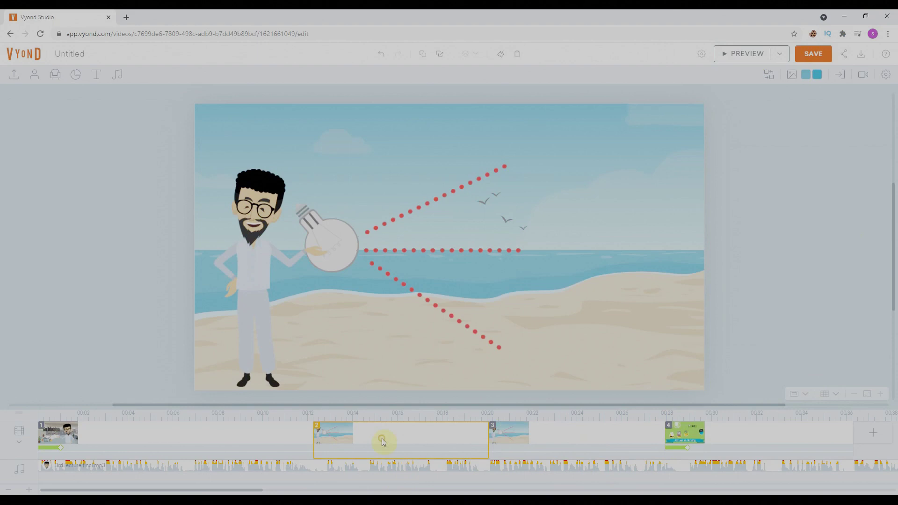
left_click(572, 442)
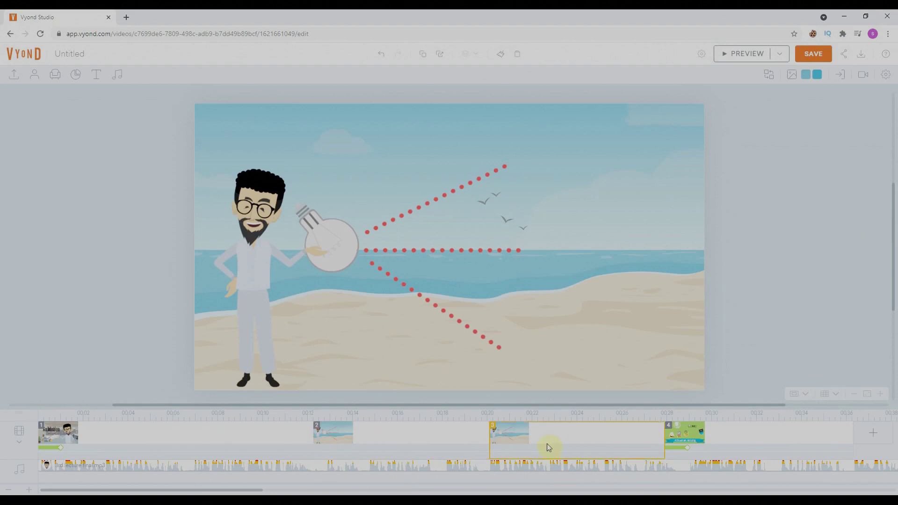
left_click_drag(548, 447, 861, 444)
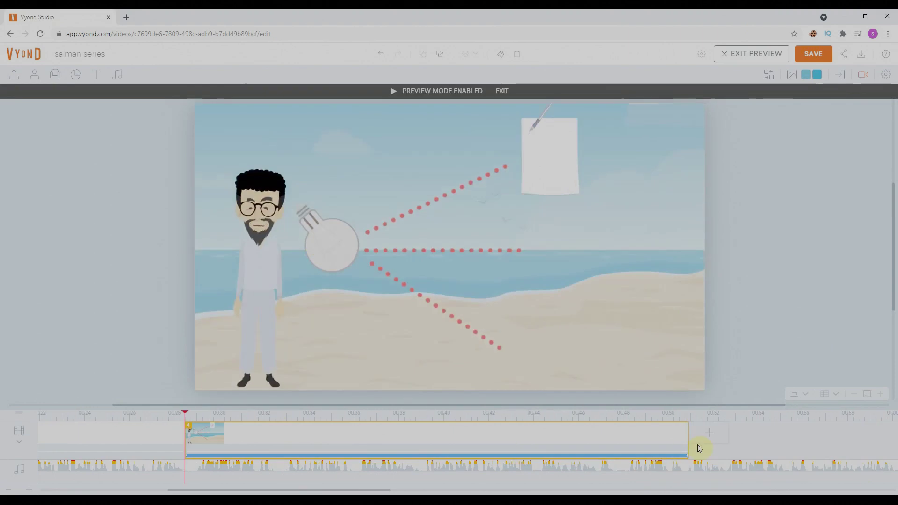